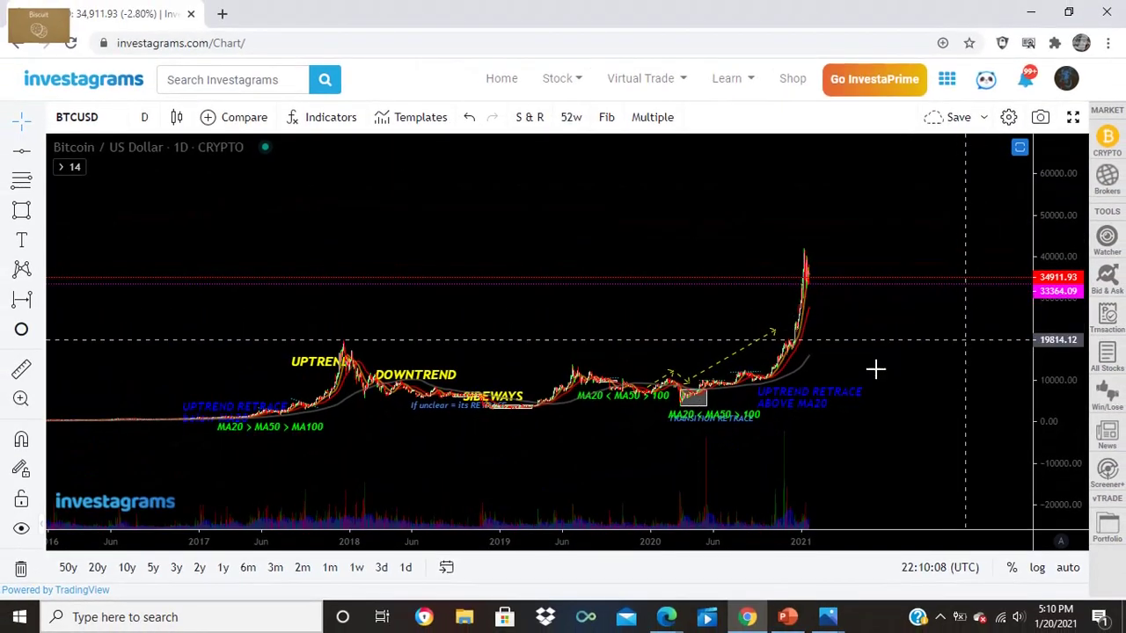
- Draw a horizontal line at about 12,261 across the 2019 and 2020 price peaks
{"action": "left_click_drag", "start_coordinate": [932, 362], "coordinate": [978, 357]}
{"action": "left_click_drag", "start_coordinate": [1051, 389], "coordinate": [1038, 201]}
{"action": "scroll", "coordinate": [853, 334], "scroll_direction": "up", "scroll_amount": 4}
{"action": "left_click_drag", "start_coordinate": [626, 296], "coordinate": [976, 267]}
{"action": "left_click_drag", "start_coordinate": [887, 289], "coordinate": [736, 284]}
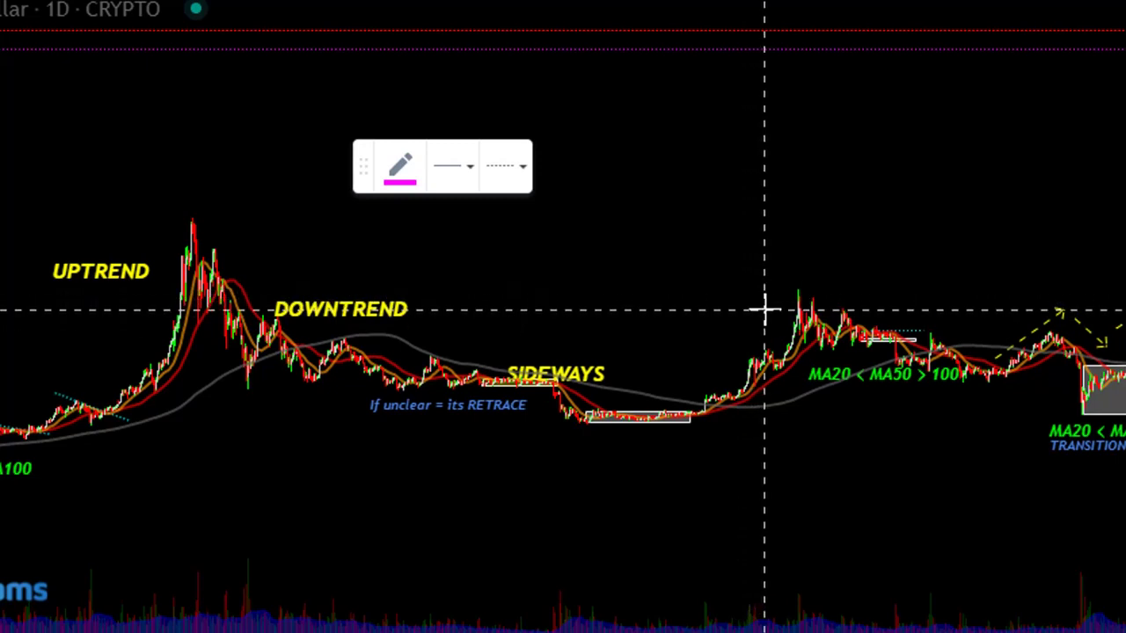
{"action": "left_click", "coordinate": [763, 310]}
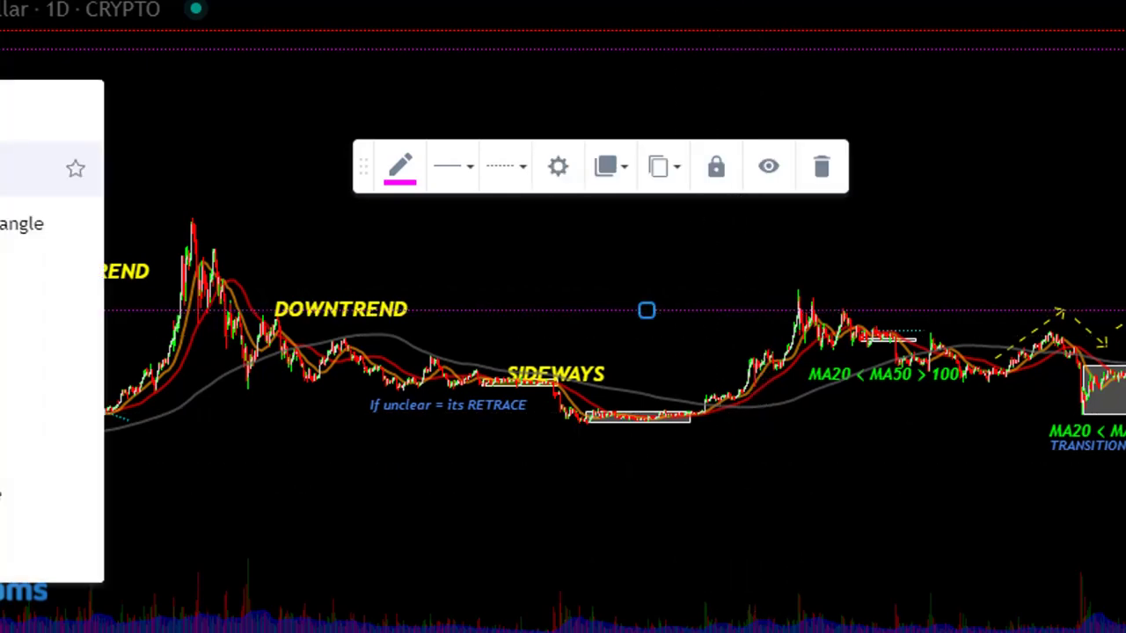
- Mark the August 2020 and mid-2019 price peaks along the horizontal line with an ellipse each
{"action": "left_click", "coordinate": [17, 276]}
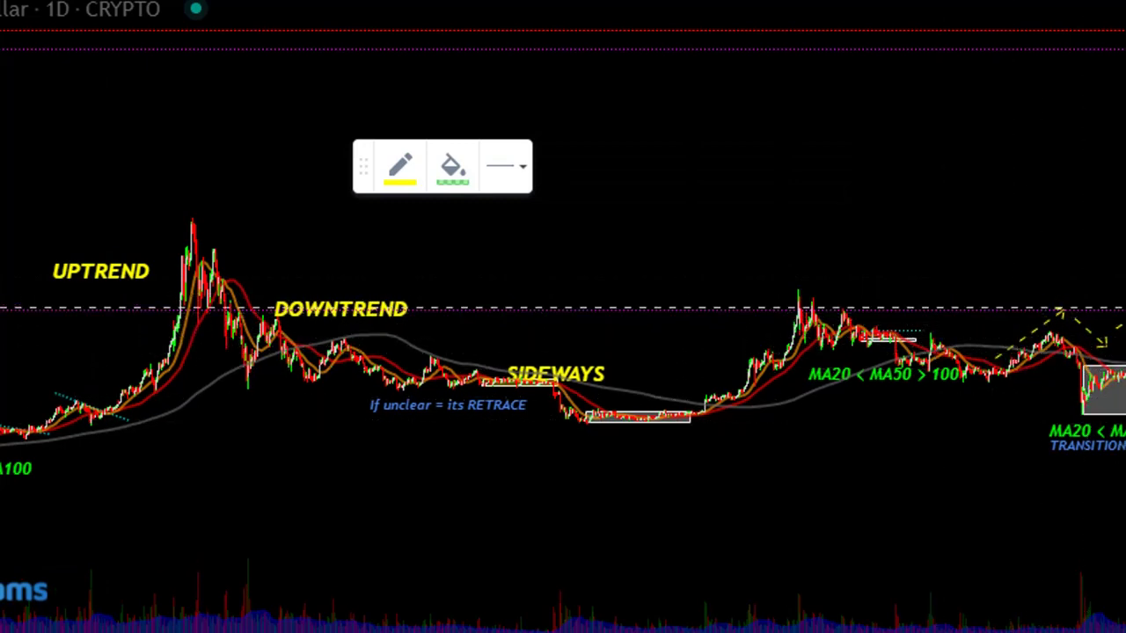
{"action": "left_click", "coordinate": [850, 283]}
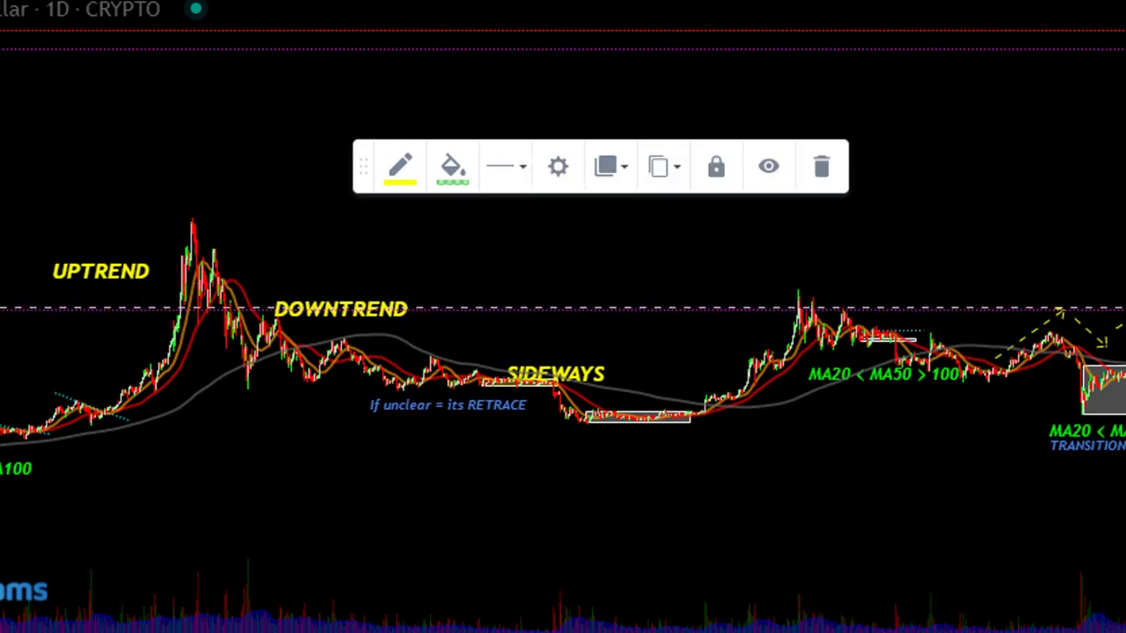
{"action": "left_click", "coordinate": [192, 300]}
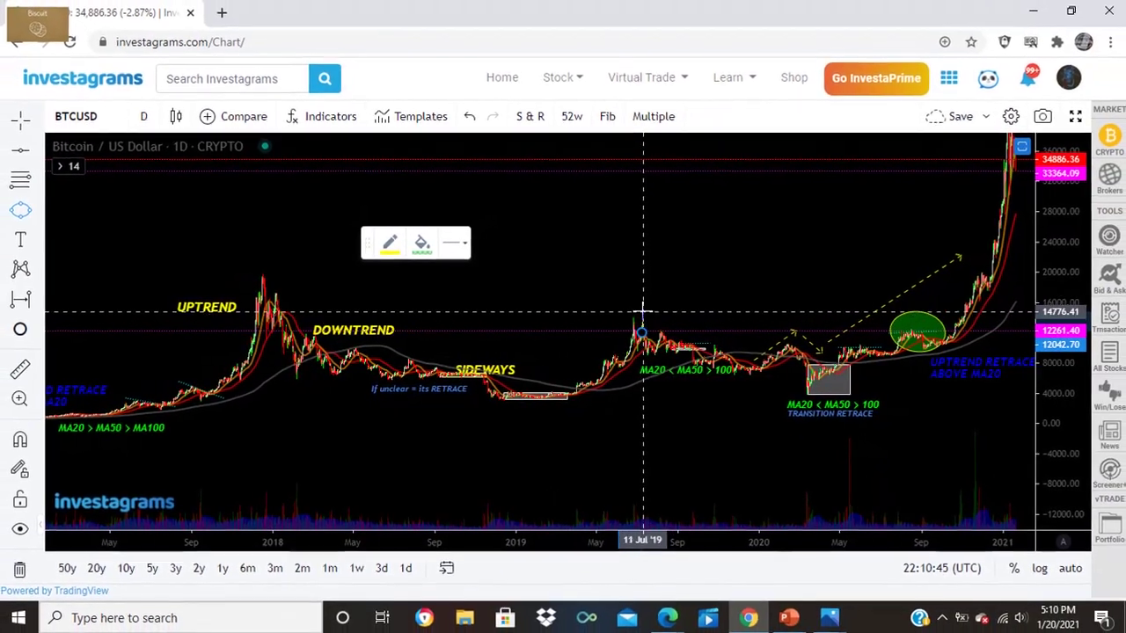
{"action": "left_click", "coordinate": [641, 319]}
{"action": "left_click", "coordinate": [675, 325]}
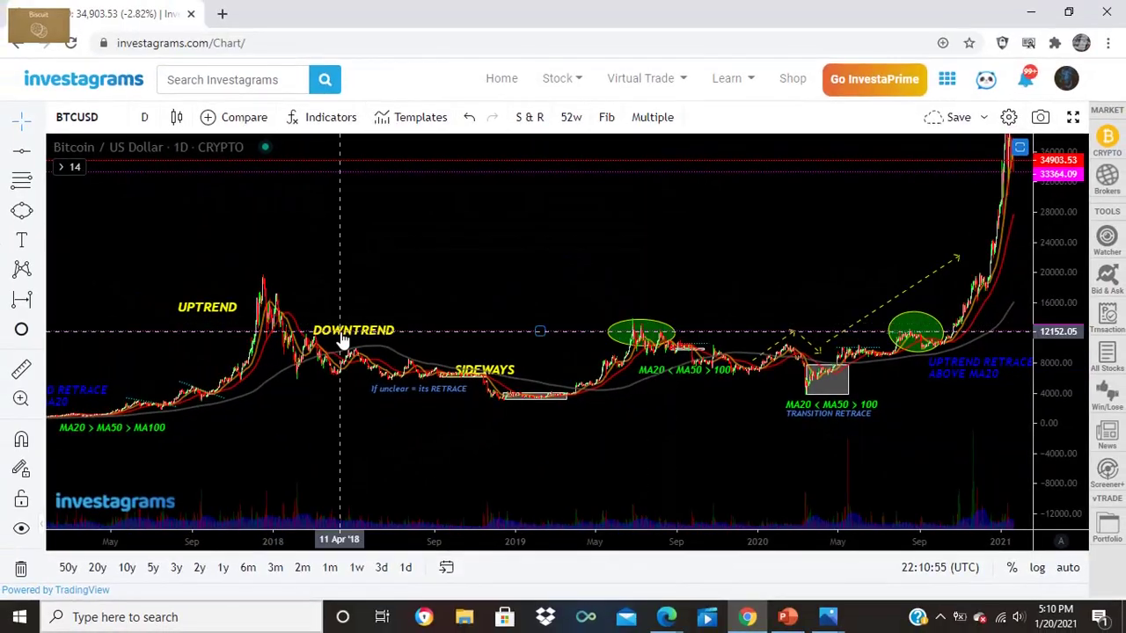
- Raise the horizontal line to about 13,026.84 and move the DOWNTREND label up, clear of the price candles
{"action": "left_click", "coordinate": [317, 330]}
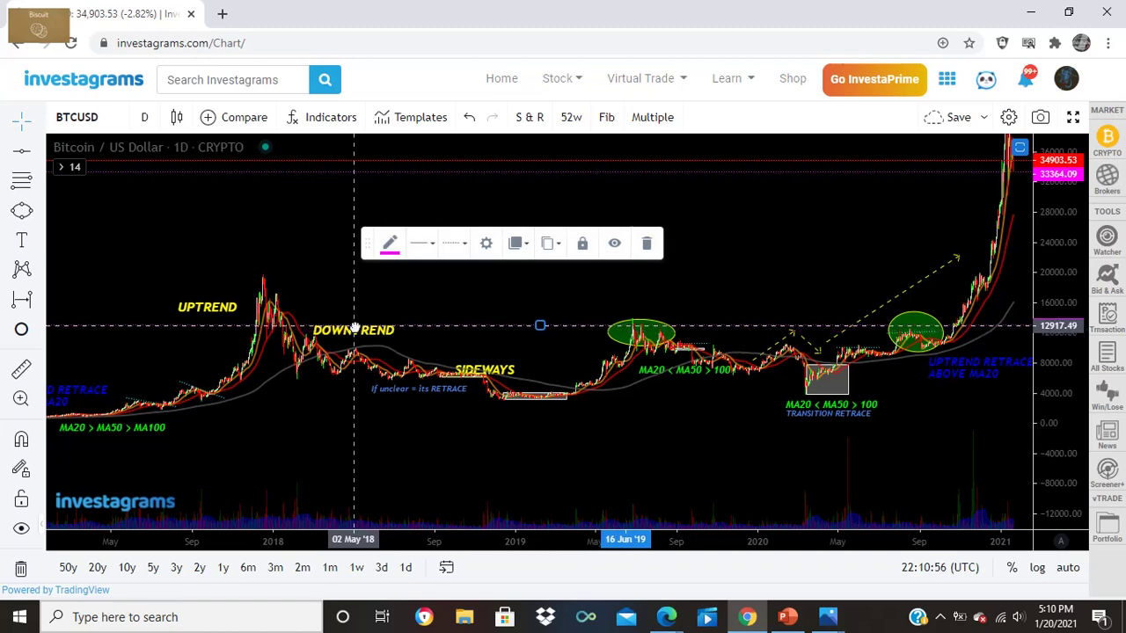
{"action": "left_click_drag", "start_coordinate": [354, 338], "coordinate": [352, 294]}
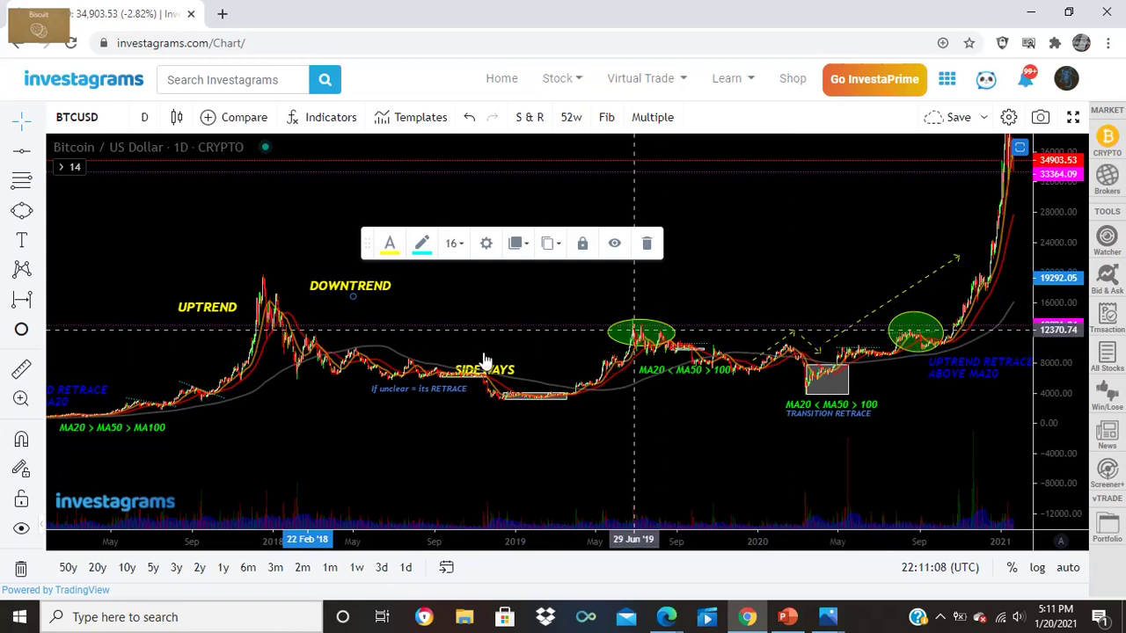
- Add a second horizontal line below the first at about 9,527.69
{"action": "left_click", "coordinate": [22, 151]}
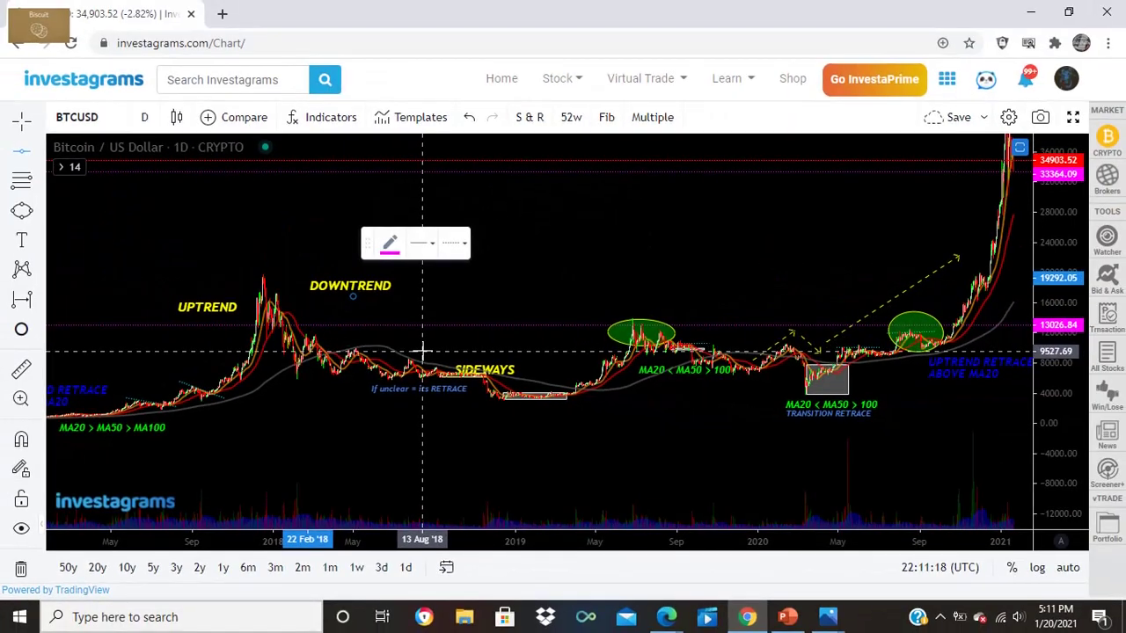
{"action": "left_click", "coordinate": [422, 352]}
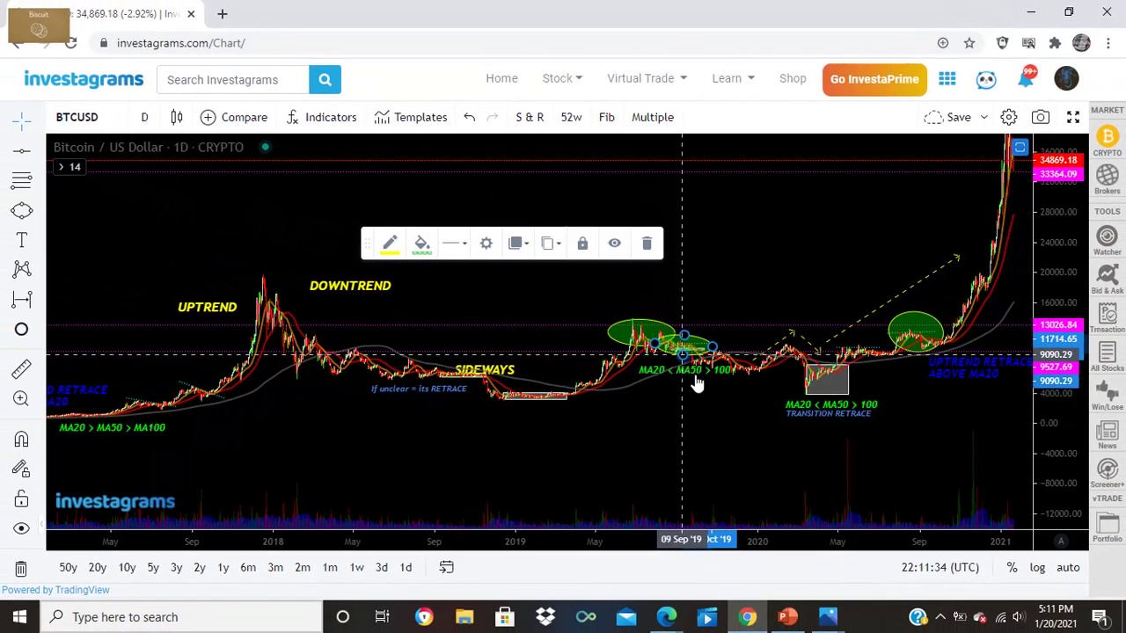
- Mark the price touches around September 2019, June 2020 and May 2018 with an ellipse each
{"action": "left_click", "coordinate": [714, 284]}
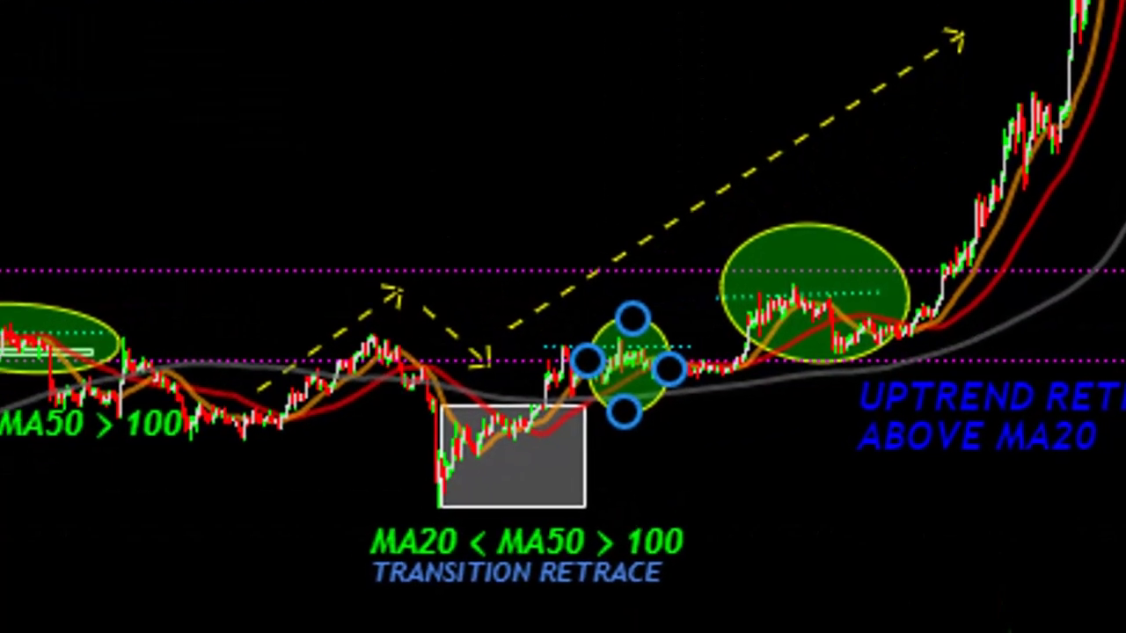
{"action": "key", "text": "Escape"}
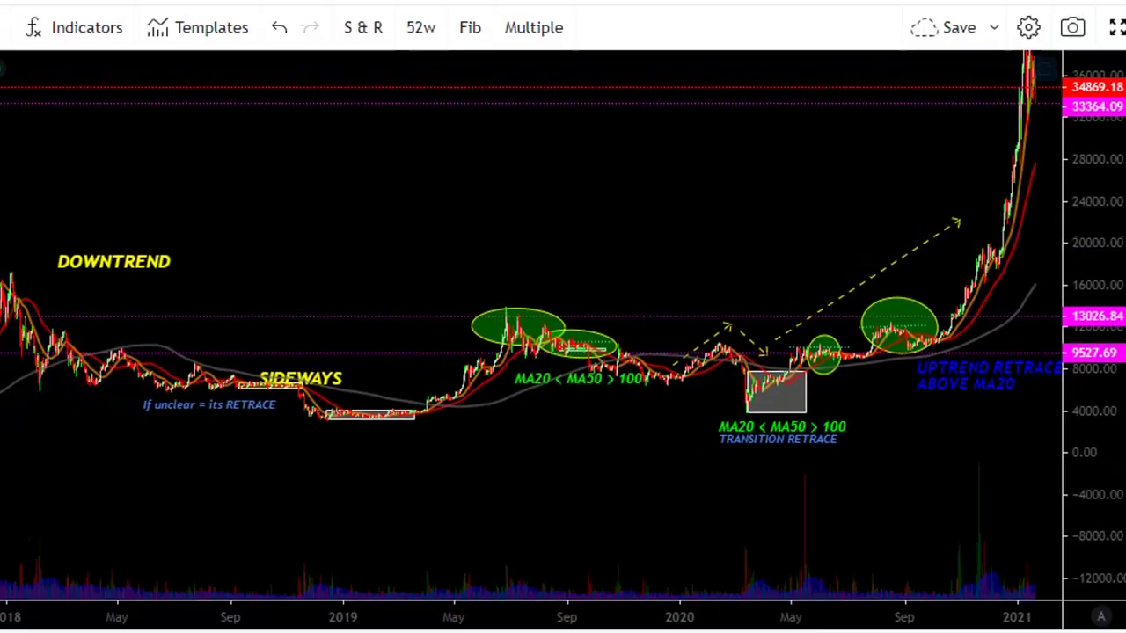
{"action": "left_click", "coordinate": [2, 206]}
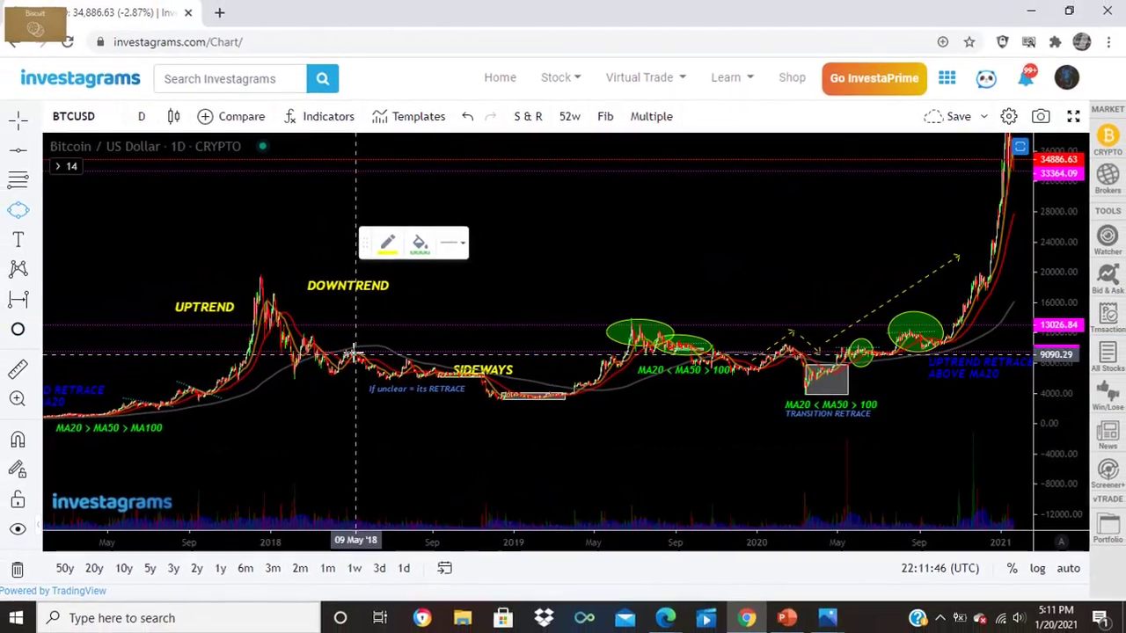
{"action": "left_click", "coordinate": [336, 352]}
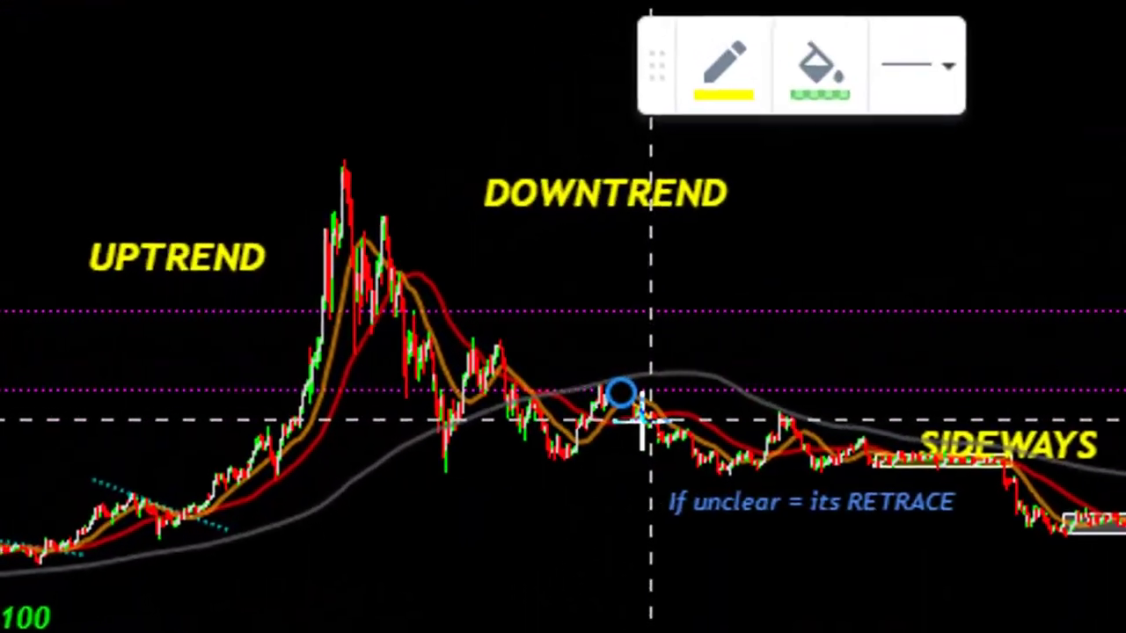
{"action": "left_click", "coordinate": [474, 398]}
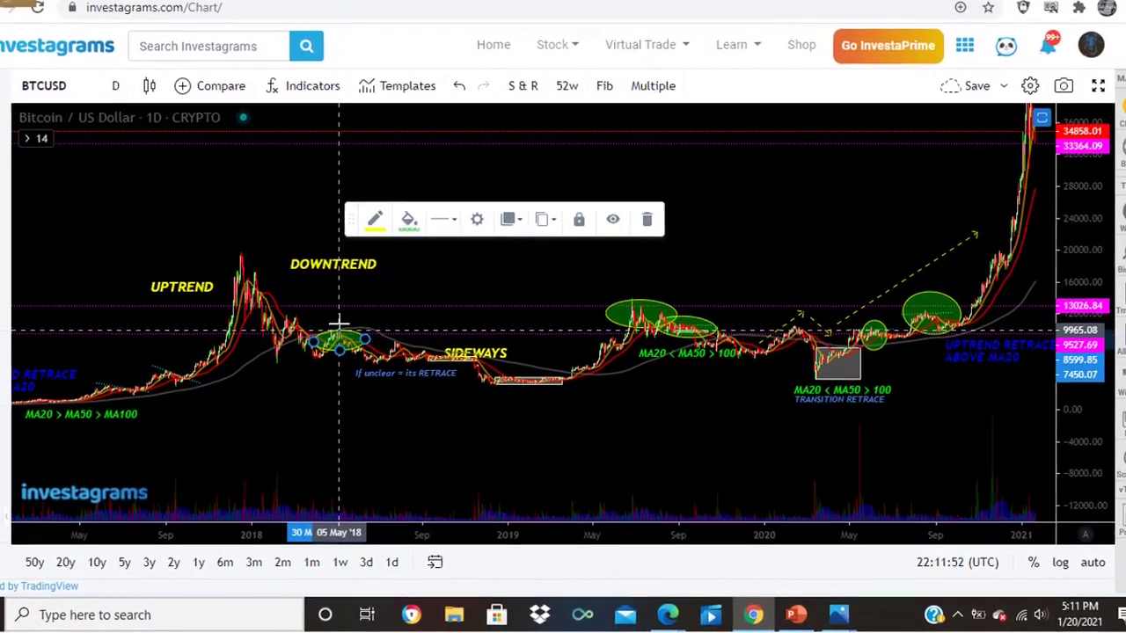
{"action": "left_click", "coordinate": [255, 408]}
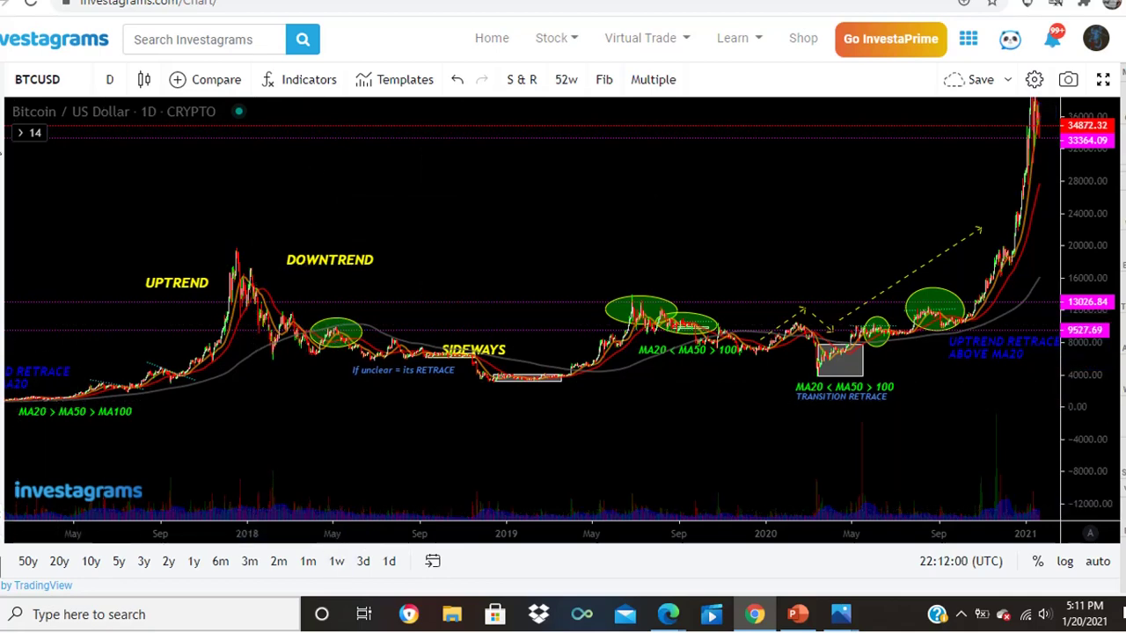
- Draw a rectangle between the two horizontal lines, spanning about August 2018 to March 2019
{"action": "left_click", "coordinate": [2, 157]}
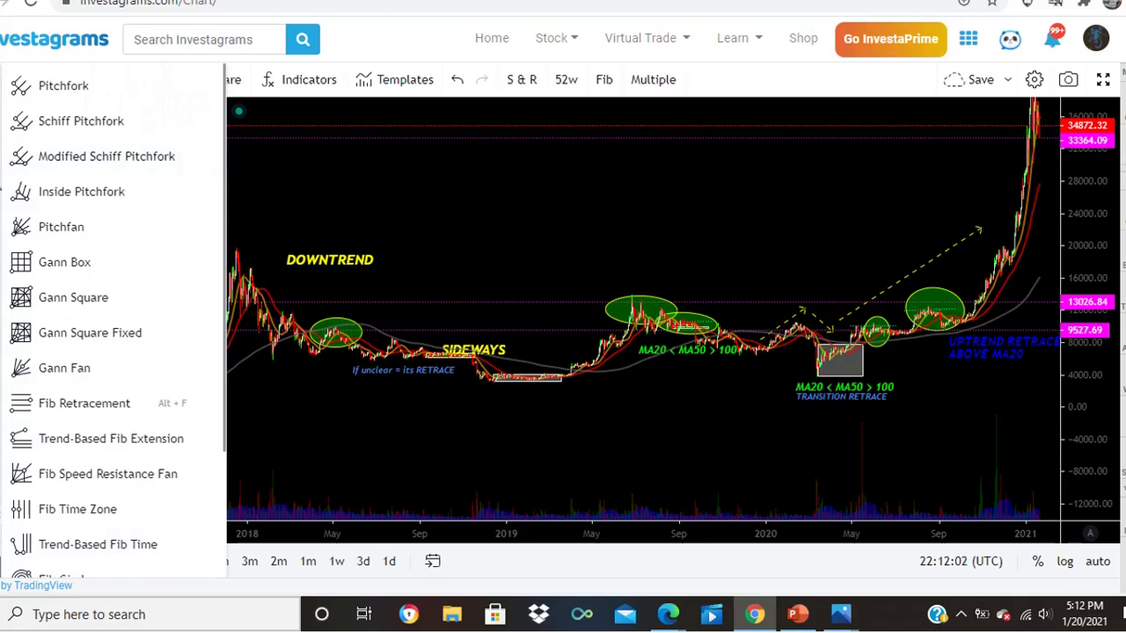
{"action": "left_click", "coordinate": [1, 189]}
{"action": "left_click", "coordinate": [43, 219]}
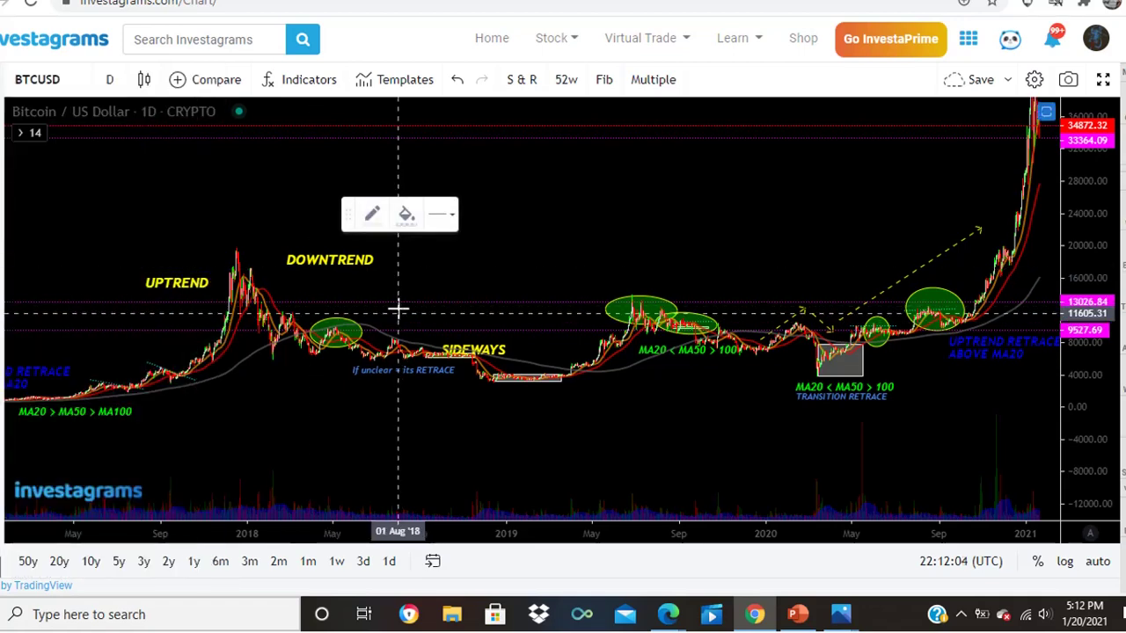
{"action": "mouse_move", "coordinate": [401, 301]}
{"action": "left_mouse_down"}
{"action": "mouse_move", "coordinate": [401, 316]}
{"action": "mouse_move", "coordinate": [431, 327]}
{"action": "mouse_move", "coordinate": [560, 332]}
{"action": "left_mouse_up"}
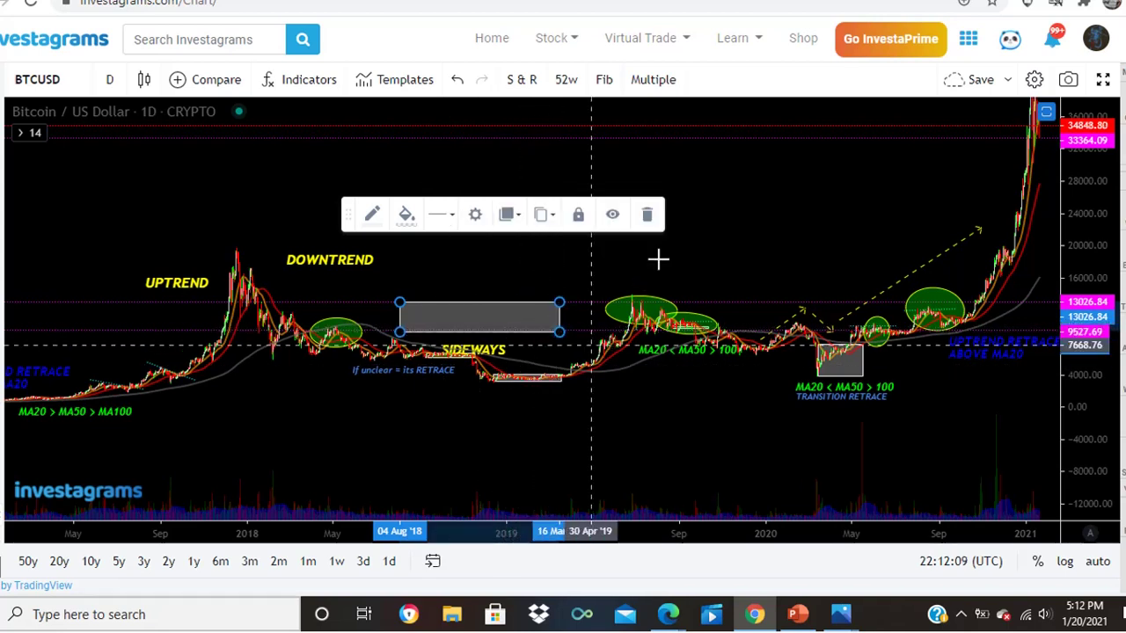
{"action": "left_click", "coordinate": [711, 241]}
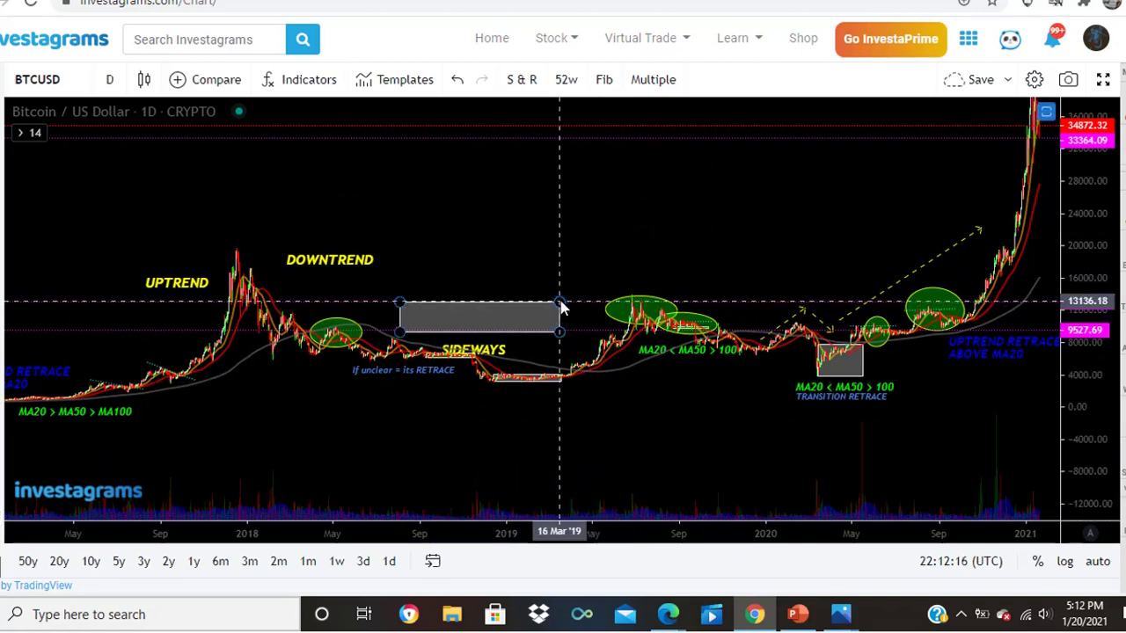
- Stretch the rectangle between the horizontal lines so it spans from about November 2017 to December 2020
{"action": "left_click_drag", "start_coordinate": [563, 307], "coordinate": [1005, 304]}
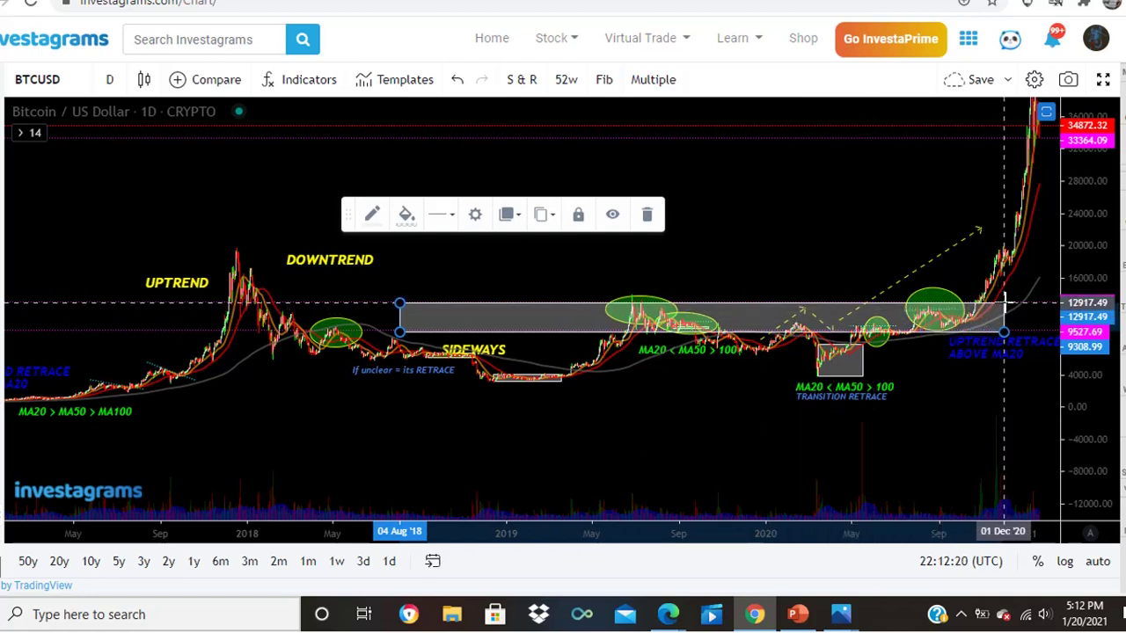
{"action": "left_click", "coordinate": [864, 226]}
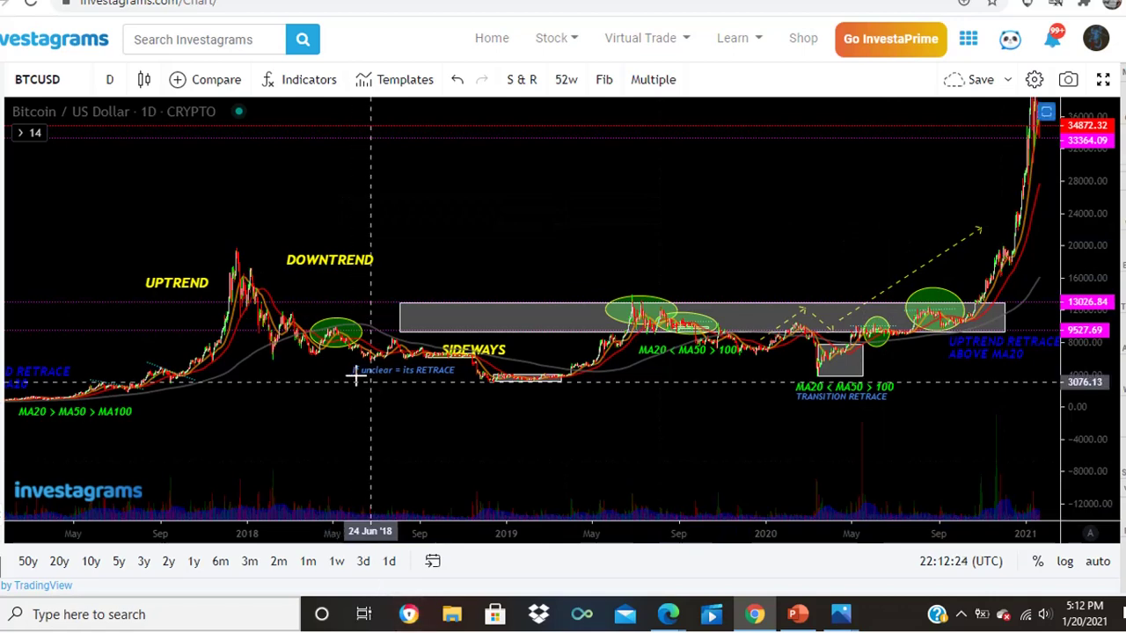
{"action": "left_click", "coordinate": [400, 309]}
{"action": "left_click_drag", "start_coordinate": [398, 308], "coordinate": [209, 304]}
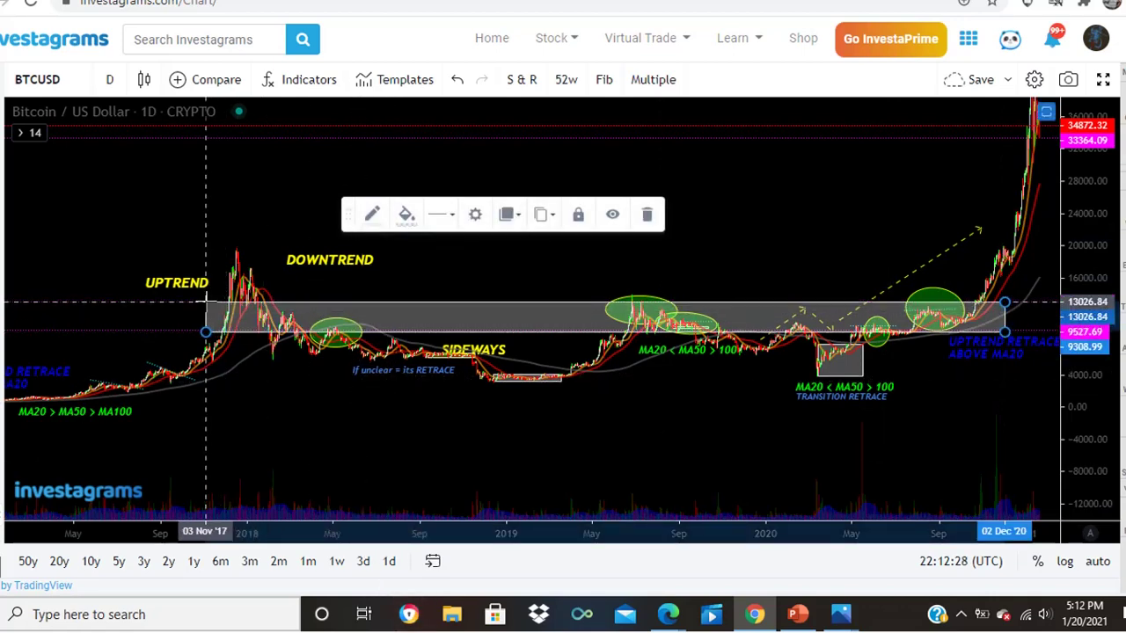
{"action": "left_click", "coordinate": [739, 255]}
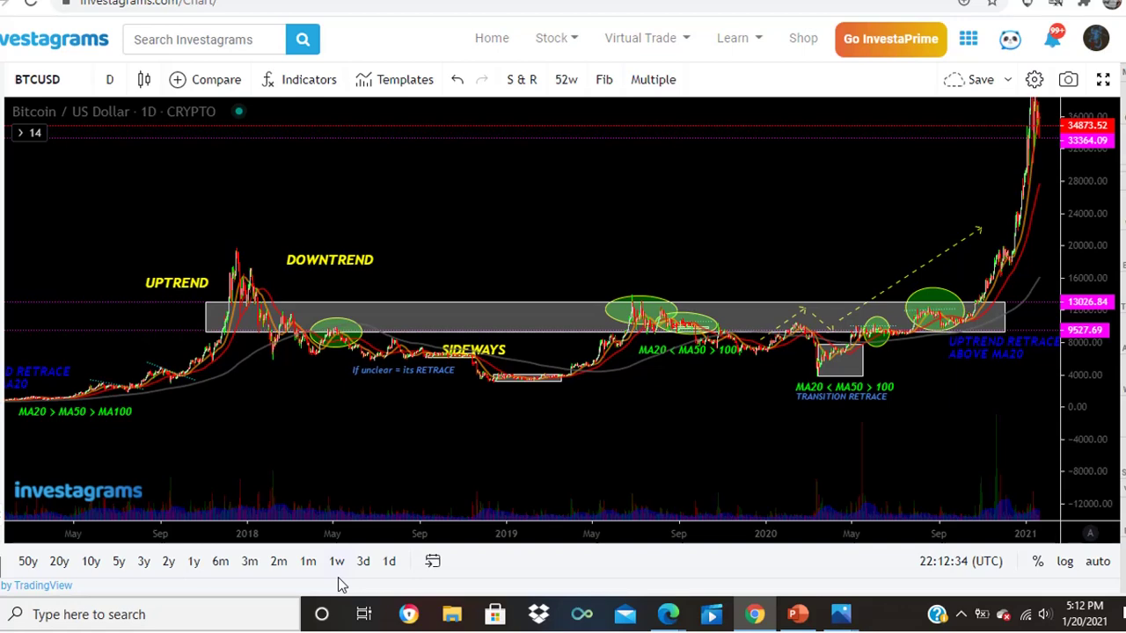
- Delete the long rectangle between the horizontal lines and all five green ellipses marking the price touches
{"action": "left_click", "coordinate": [207, 306]}
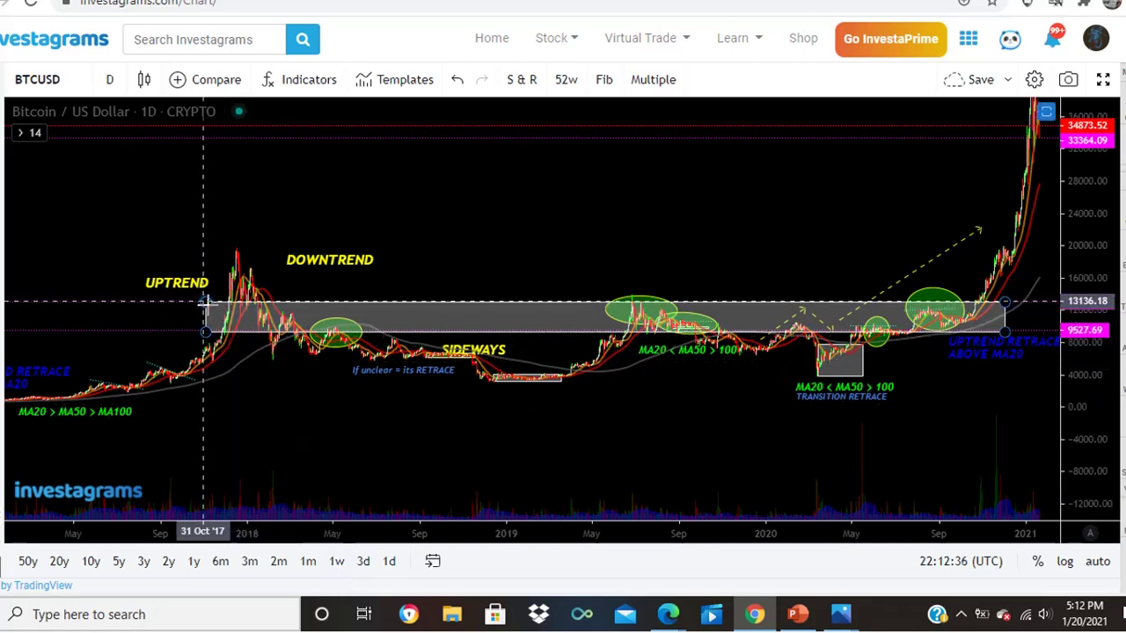
{"action": "left_click", "coordinate": [646, 216]}
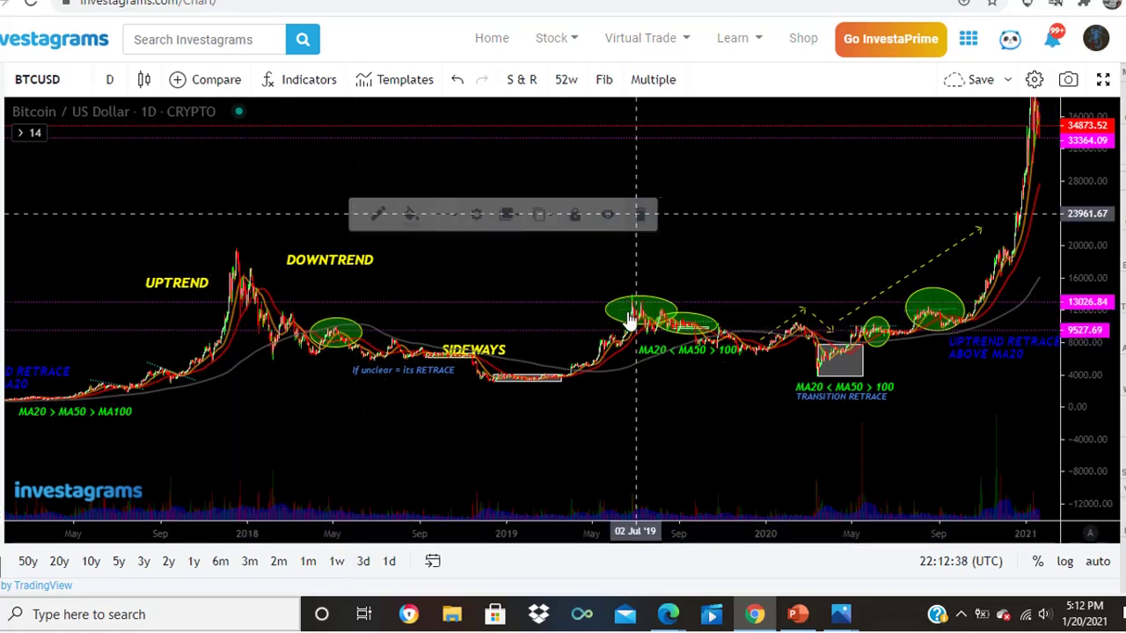
{"action": "left_click", "coordinate": [610, 308]}
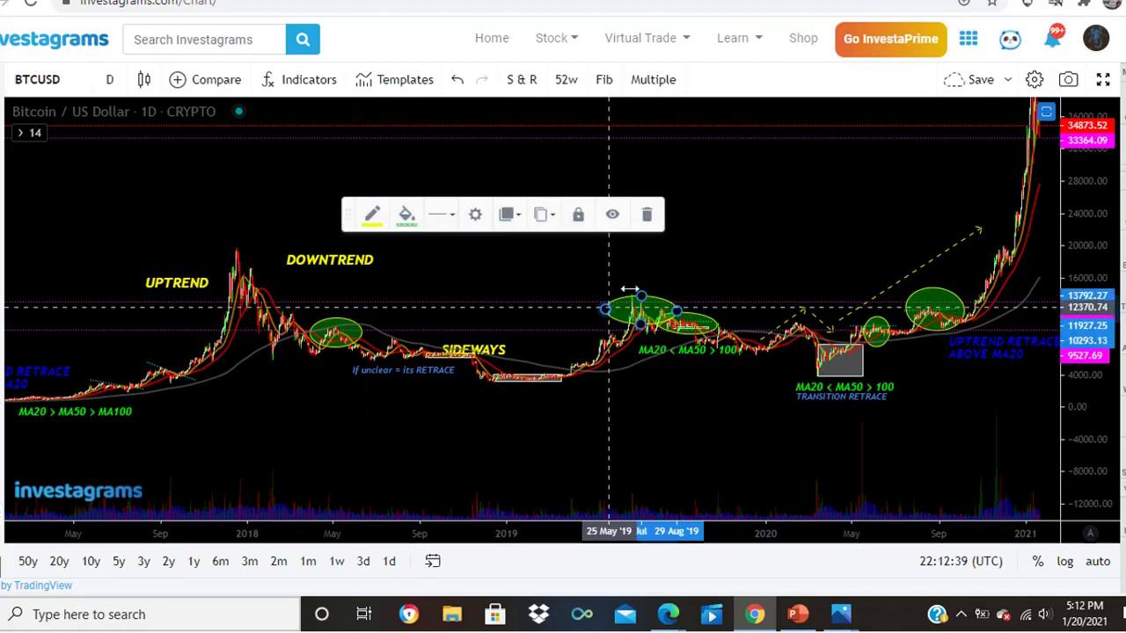
{"action": "left_click", "coordinate": [645, 218]}
{"action": "left_click", "coordinate": [359, 332]}
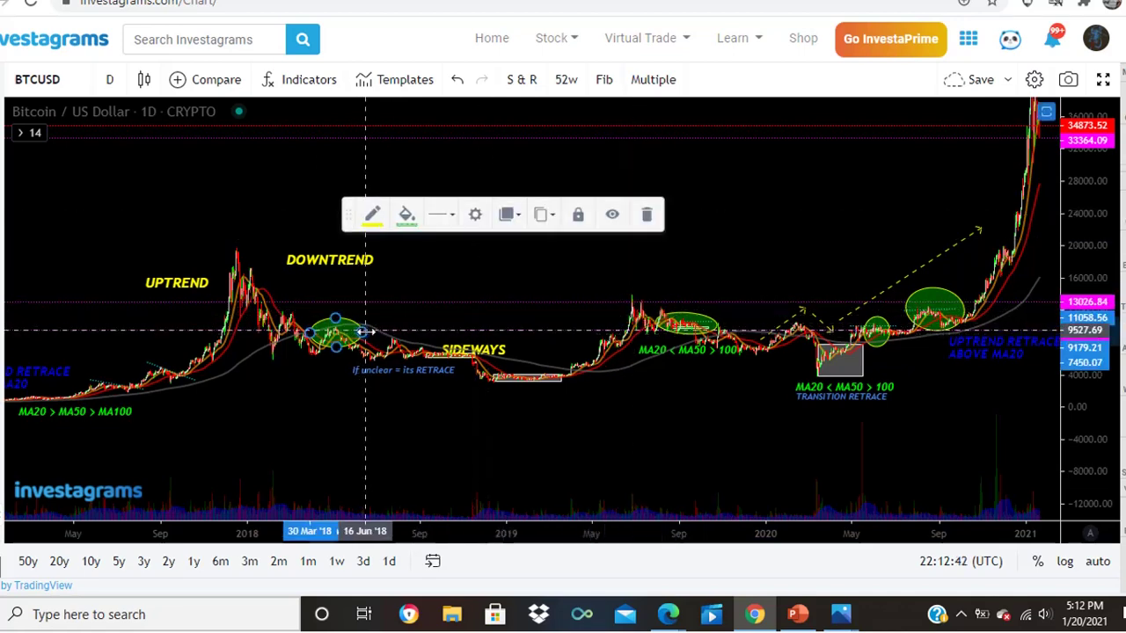
{"action": "left_click", "coordinate": [647, 215]}
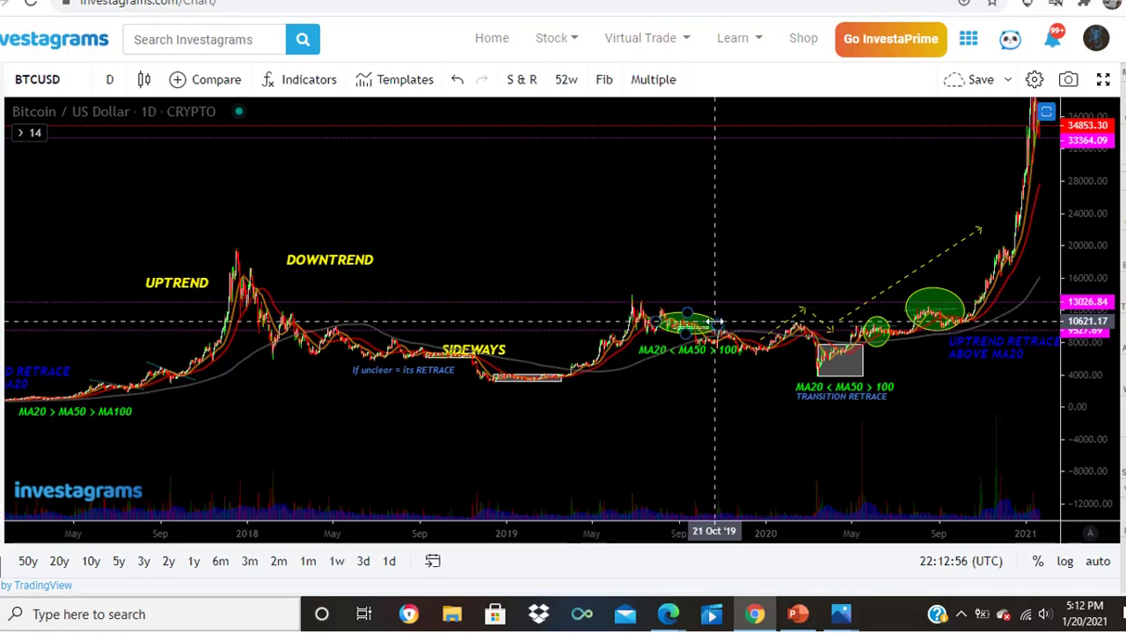
{"action": "left_click", "coordinate": [714, 321]}
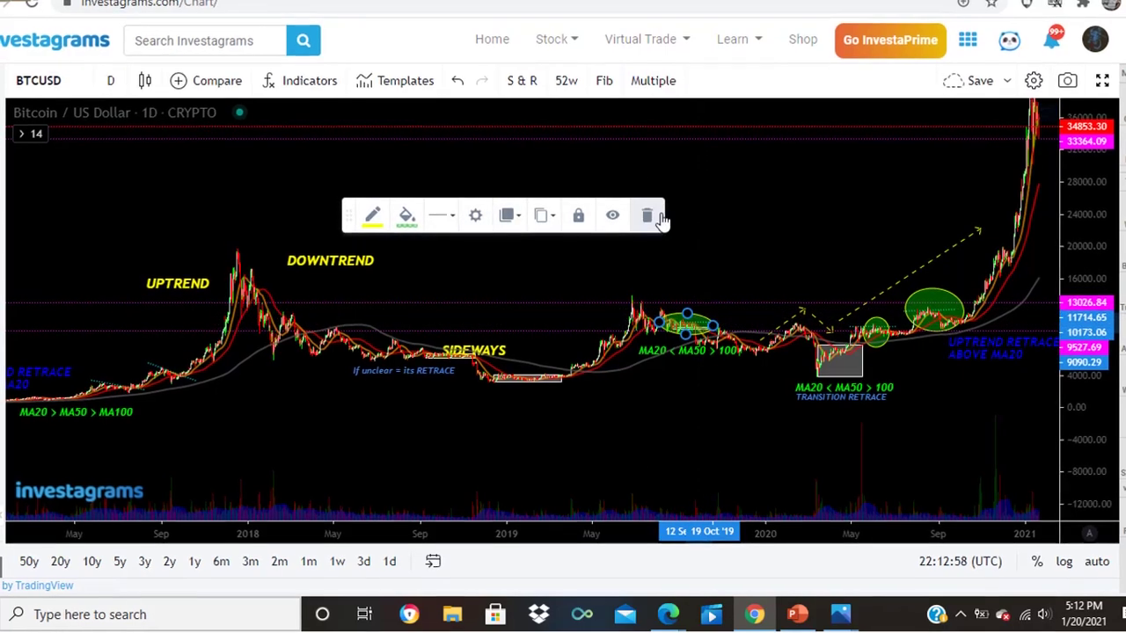
{"action": "left_click", "coordinate": [651, 216]}
{"action": "left_click", "coordinate": [928, 304]}
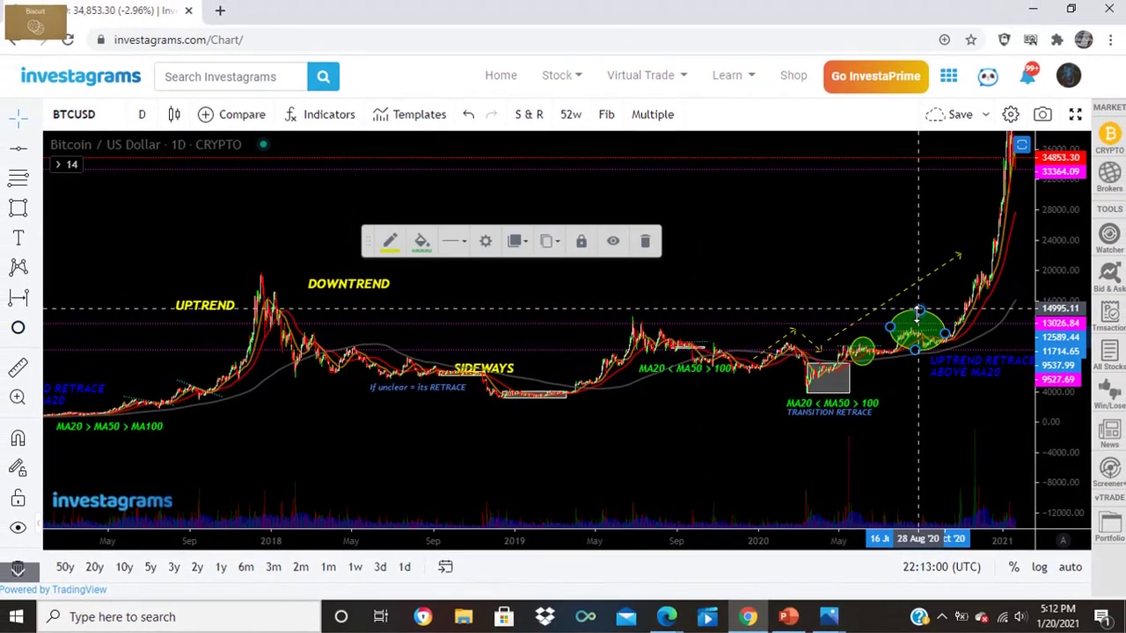
{"action": "left_click", "coordinate": [647, 246]}
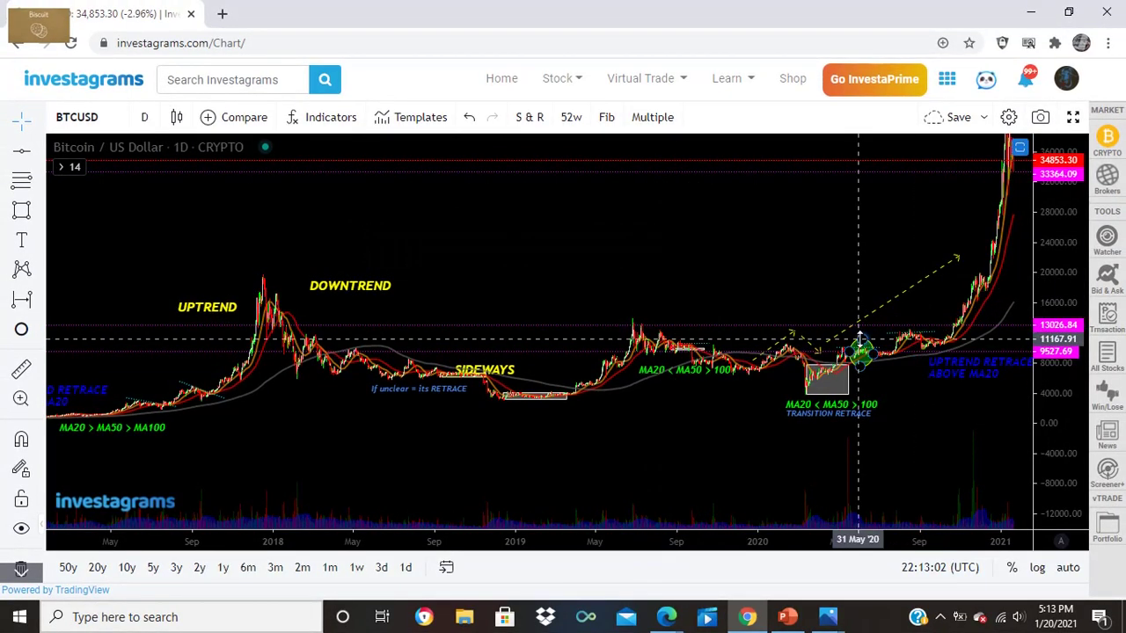
{"action": "left_click", "coordinate": [647, 252]}
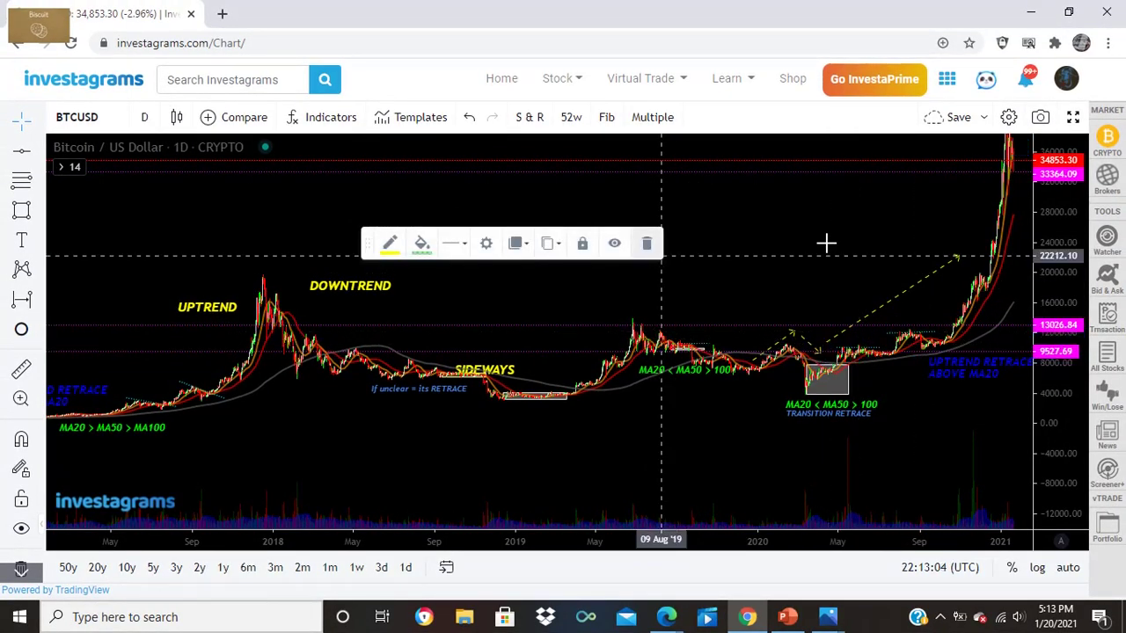
- Show the automatic support and resistance lines on the recent price action and delete the magenta horizontal line near 33,364
{"action": "left_click_drag", "start_coordinate": [799, 254], "coordinate": [561, 385]}
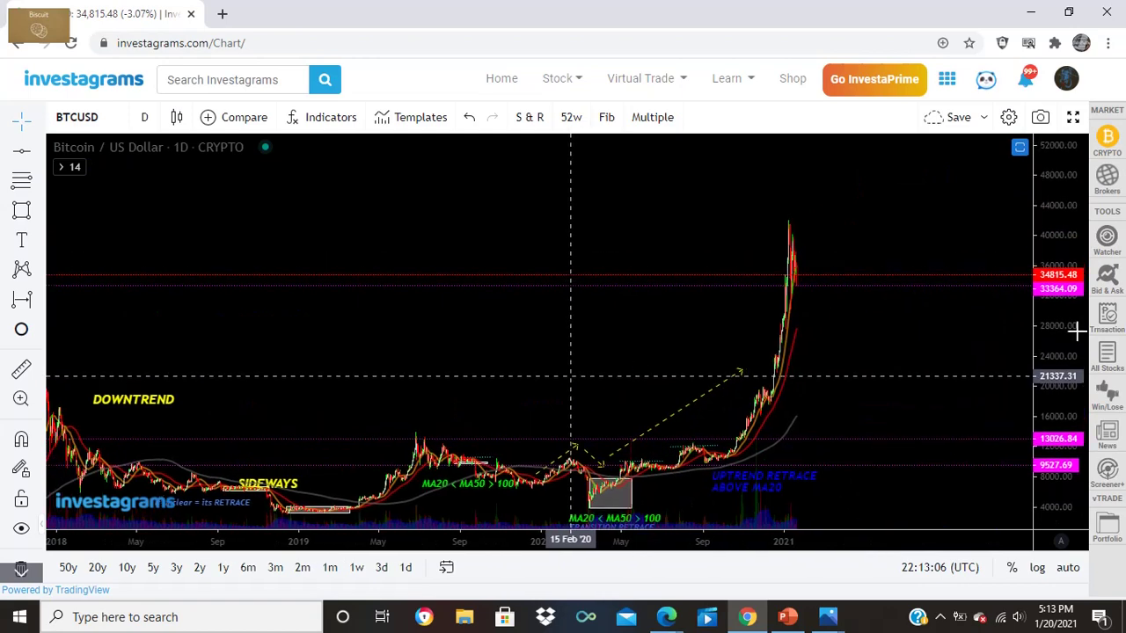
{"action": "scroll", "coordinate": [880, 386], "scroll_direction": "up", "scroll_amount": 8}
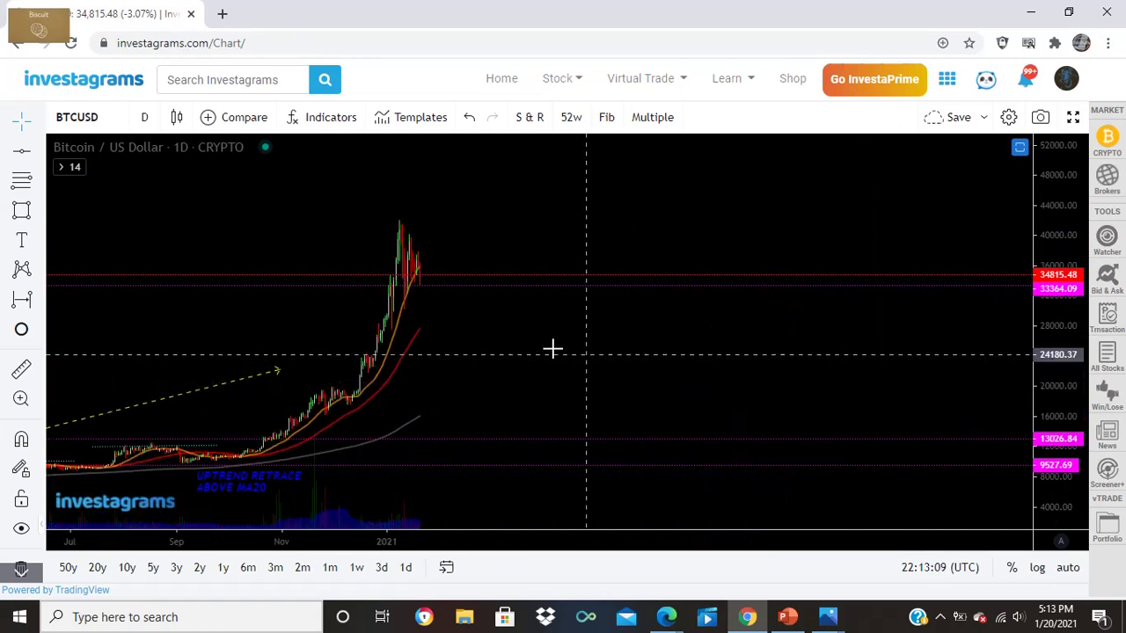
{"action": "left_click_drag", "start_coordinate": [611, 329], "coordinate": [957, 294]}
{"action": "scroll", "coordinate": [870, 359], "scroll_direction": "up", "scroll_amount": 8}
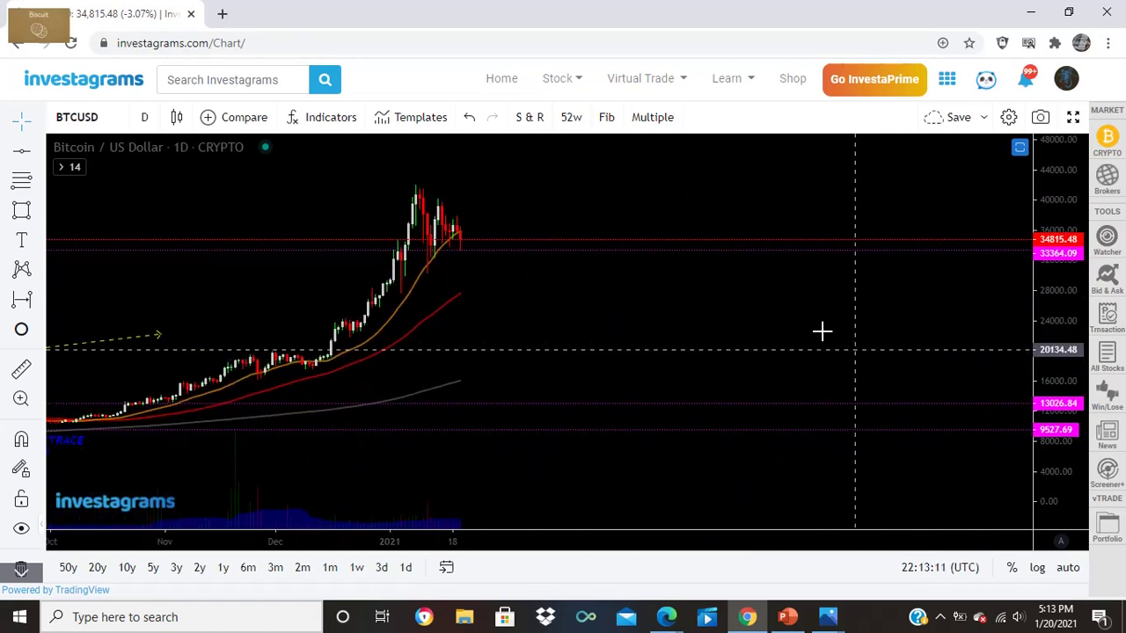
{"action": "scroll", "coordinate": [958, 326], "scroll_direction": "down", "scroll_amount": 4}
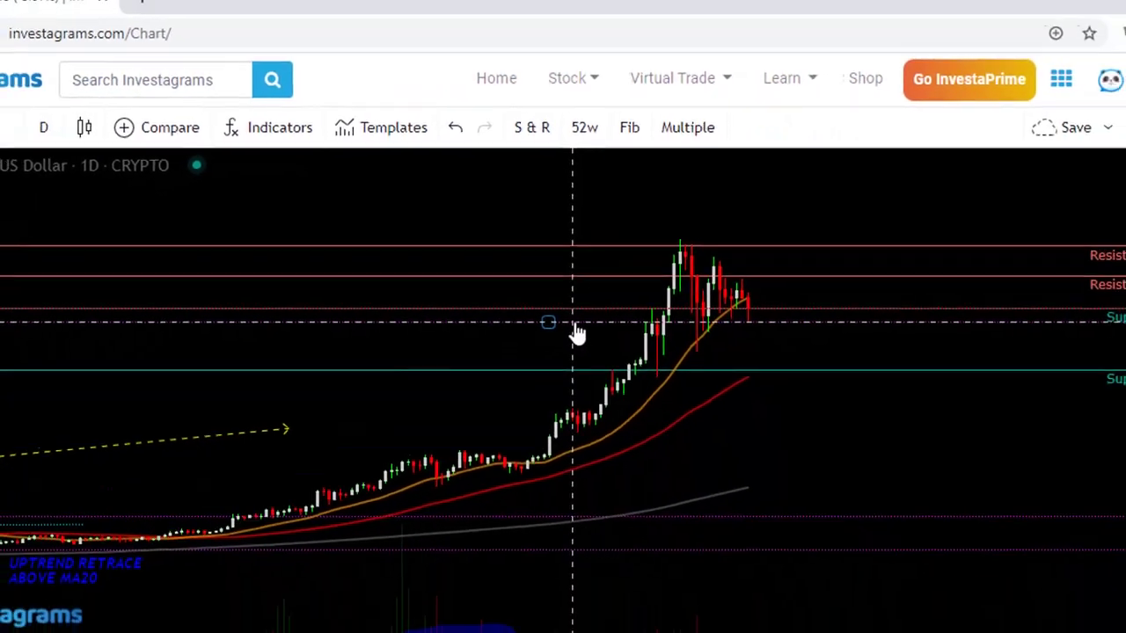
{"action": "left_click", "coordinate": [545, 291]}
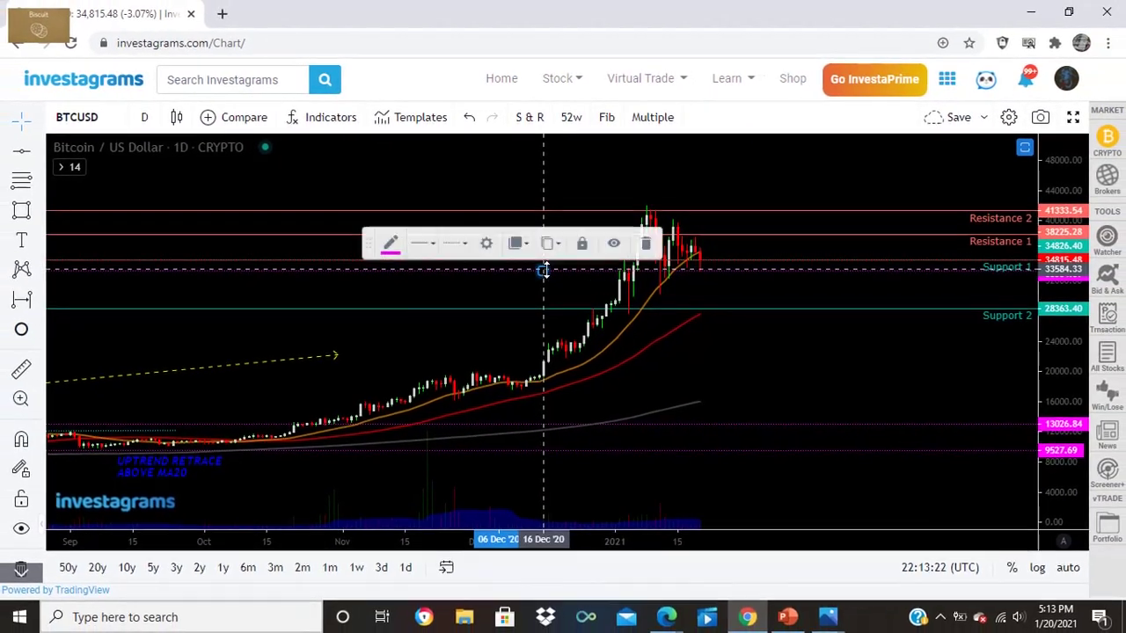
{"action": "left_click", "coordinate": [649, 245]}
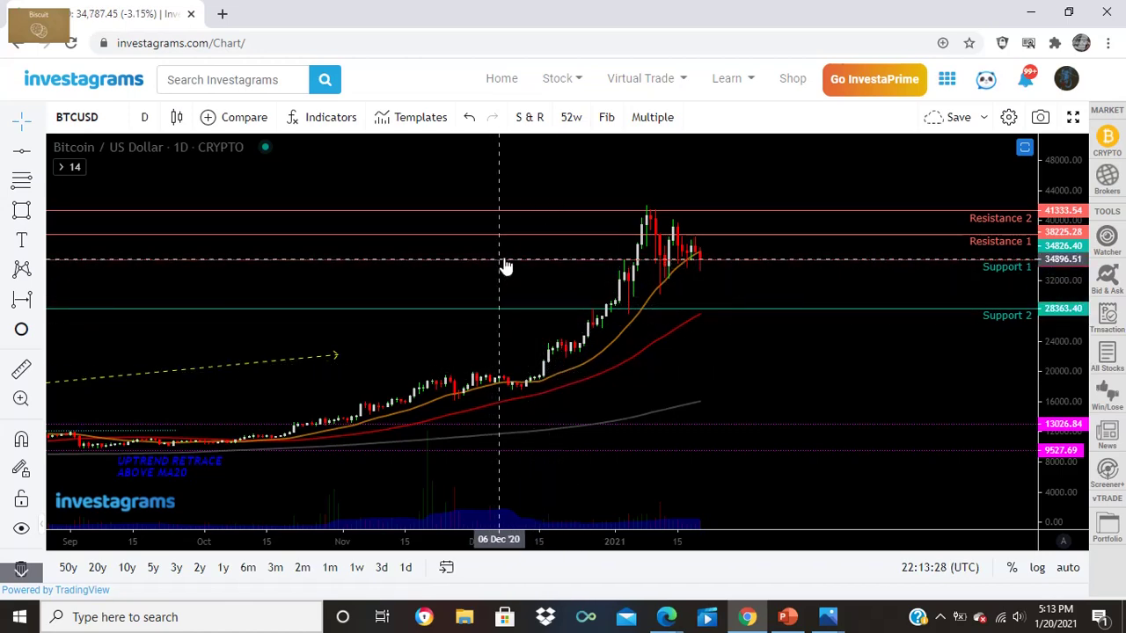
- Hide the automatic support and resistance lines, review the price history from 2017 to 2021 and switch to the PowerPoint slide show
{"action": "left_click_drag", "start_coordinate": [1077, 301], "coordinate": [1065, 274]}
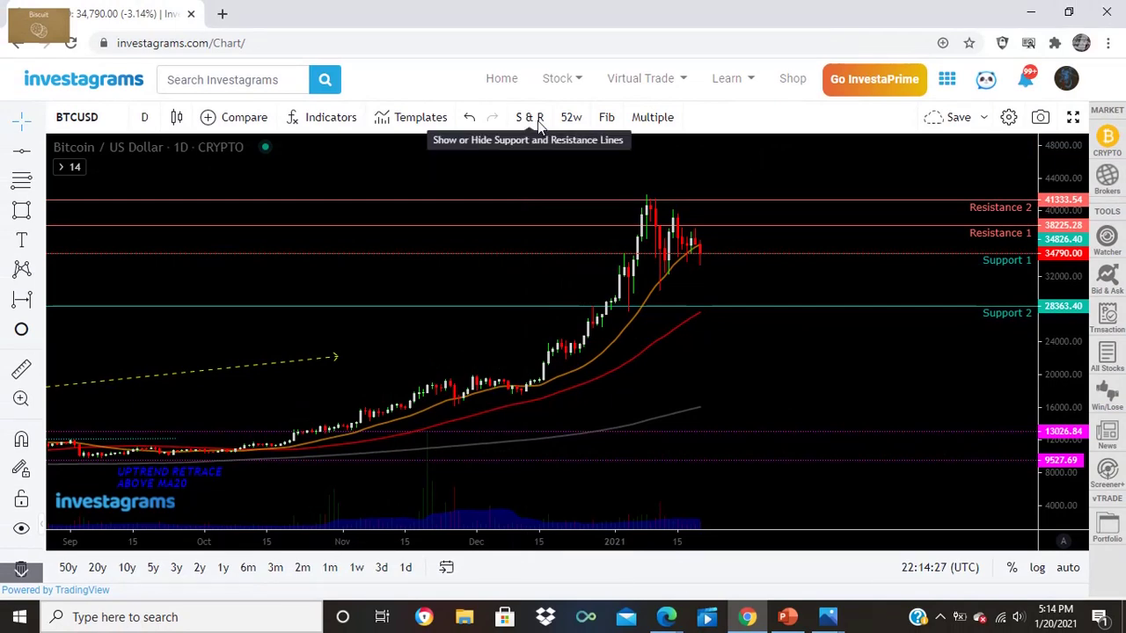
{"action": "left_click", "coordinate": [539, 123]}
{"action": "scroll", "coordinate": [607, 299], "scroll_direction": "down", "scroll_amount": 3}
{"action": "scroll", "coordinate": [607, 299], "scroll_direction": "down", "scroll_amount": 3}
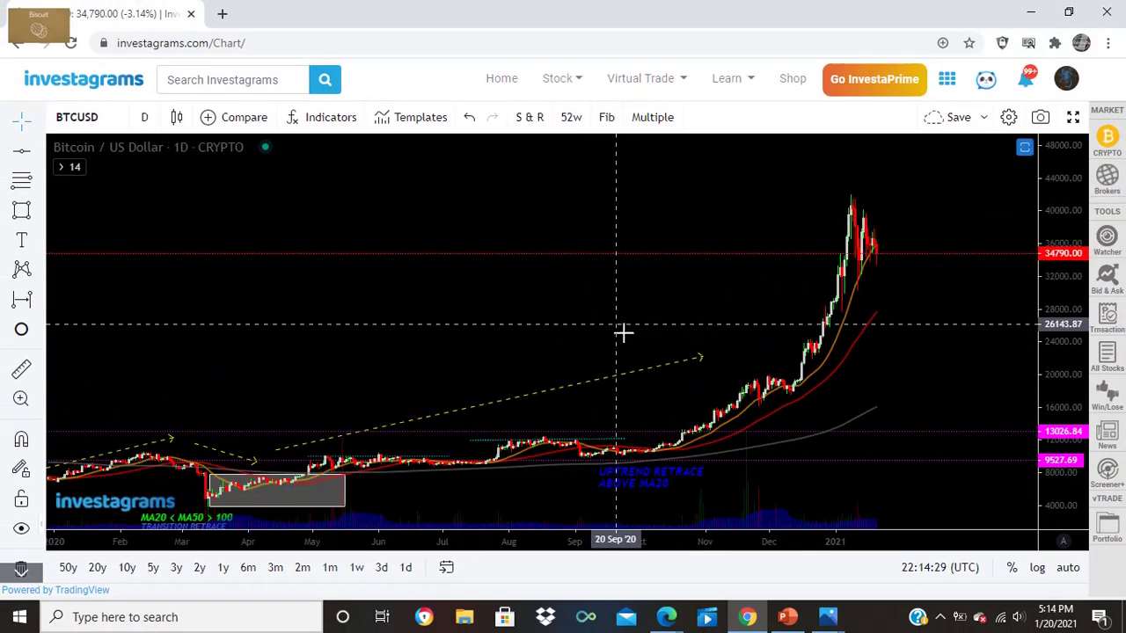
{"action": "scroll", "coordinate": [680, 292], "scroll_direction": "down", "scroll_amount": 6}
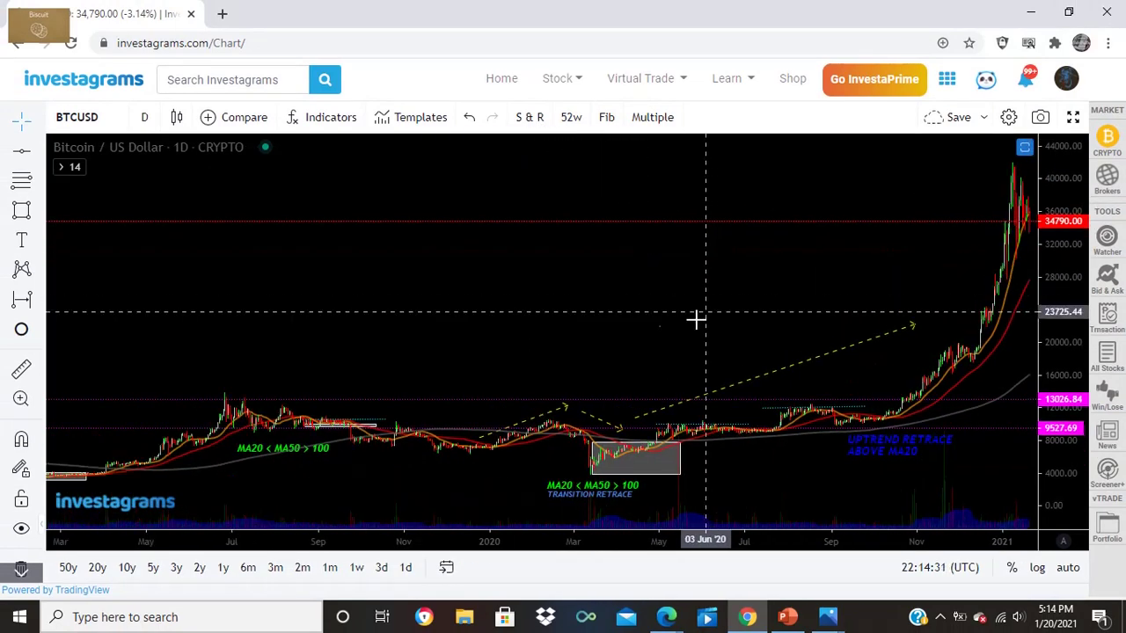
{"action": "scroll", "coordinate": [655, 347], "scroll_direction": "down", "scroll_amount": 5}
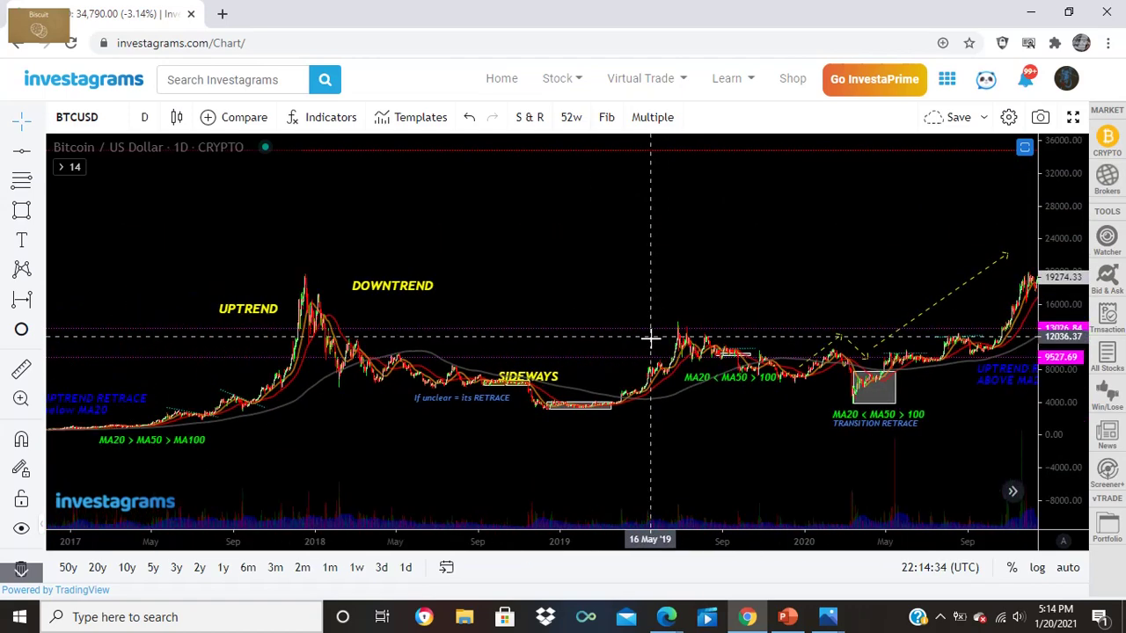
{"action": "scroll", "coordinate": [672, 309], "scroll_direction": "up", "scroll_amount": 1}
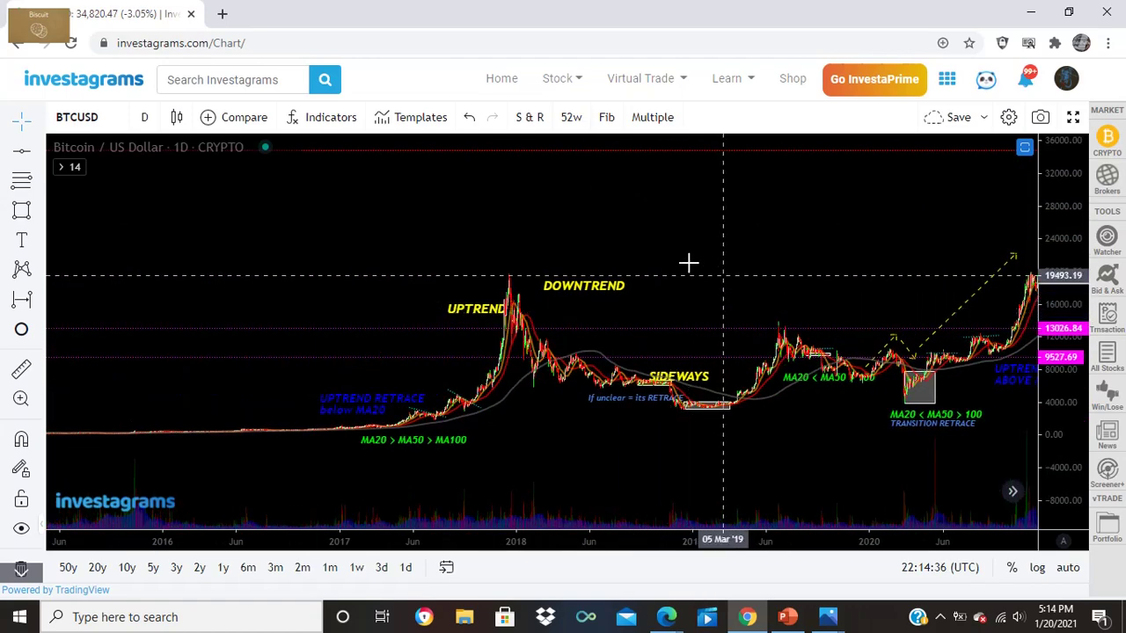
{"action": "left_click_drag", "start_coordinate": [689, 262], "coordinate": [628, 264]}
{"action": "scroll", "coordinate": [639, 262], "scroll_direction": "up", "scroll_amount": 3}
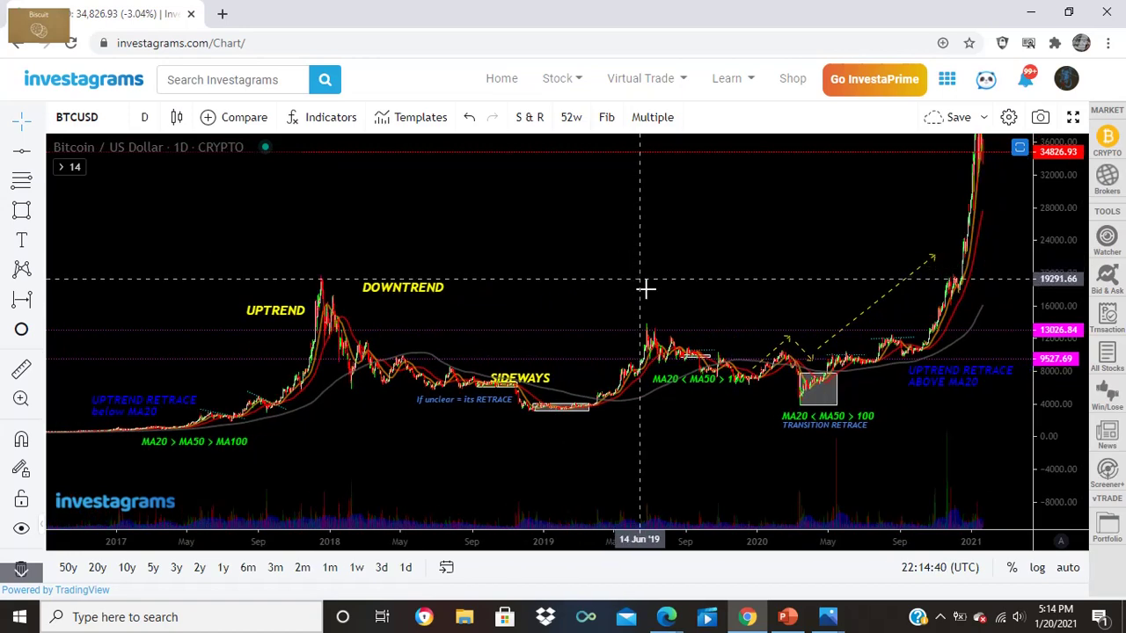
{"action": "left_click", "coordinate": [784, 612]}
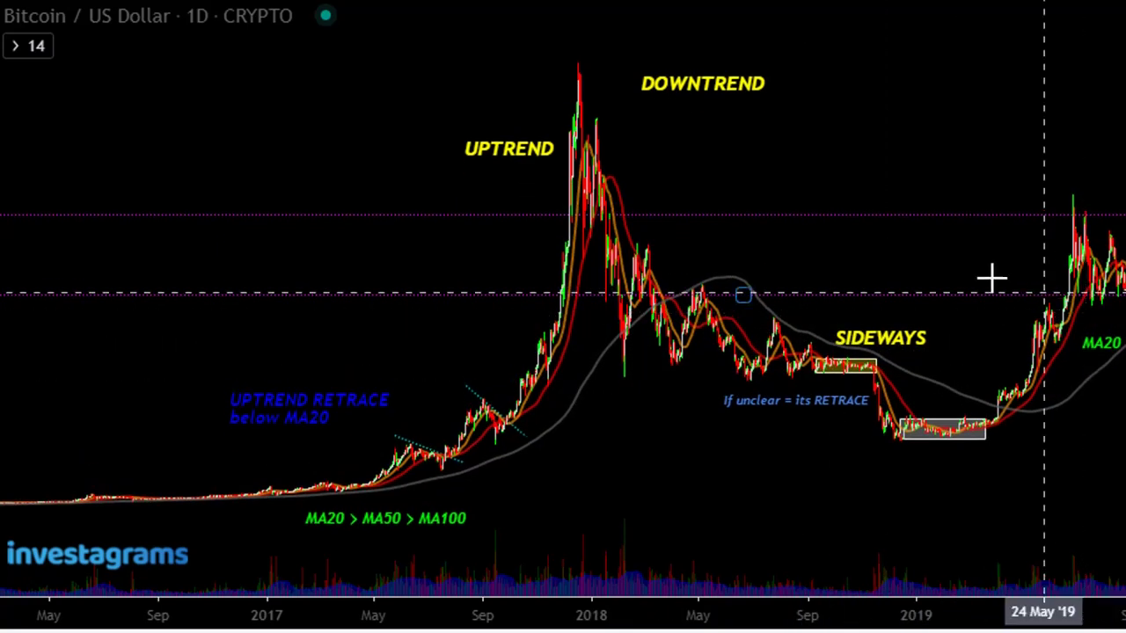
- Examine the price and moving averages around the two boxed sideways ranges between September 2018 and March 2019
{"action": "left_click_drag", "start_coordinate": [956, 269], "coordinate": [902, 214]}
{"action": "scroll", "coordinate": [932, 324], "scroll_direction": "up", "scroll_amount": 1}
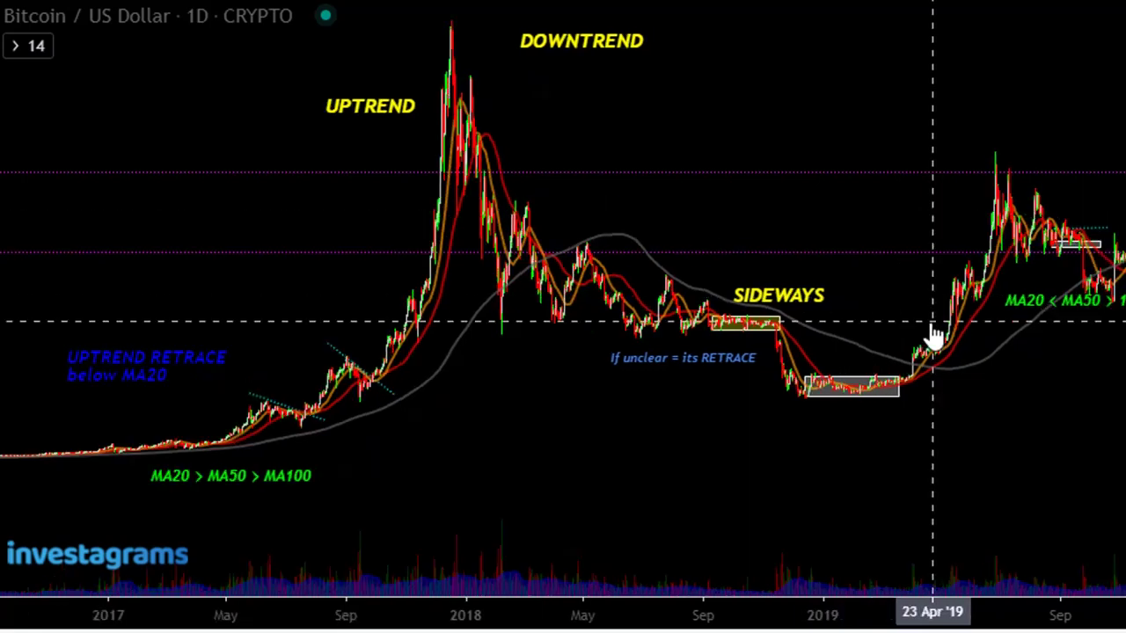
{"action": "scroll", "coordinate": [932, 324], "scroll_direction": "up", "scroll_amount": 2}
{"action": "left_click_drag", "start_coordinate": [776, 204], "coordinate": [921, 191]}
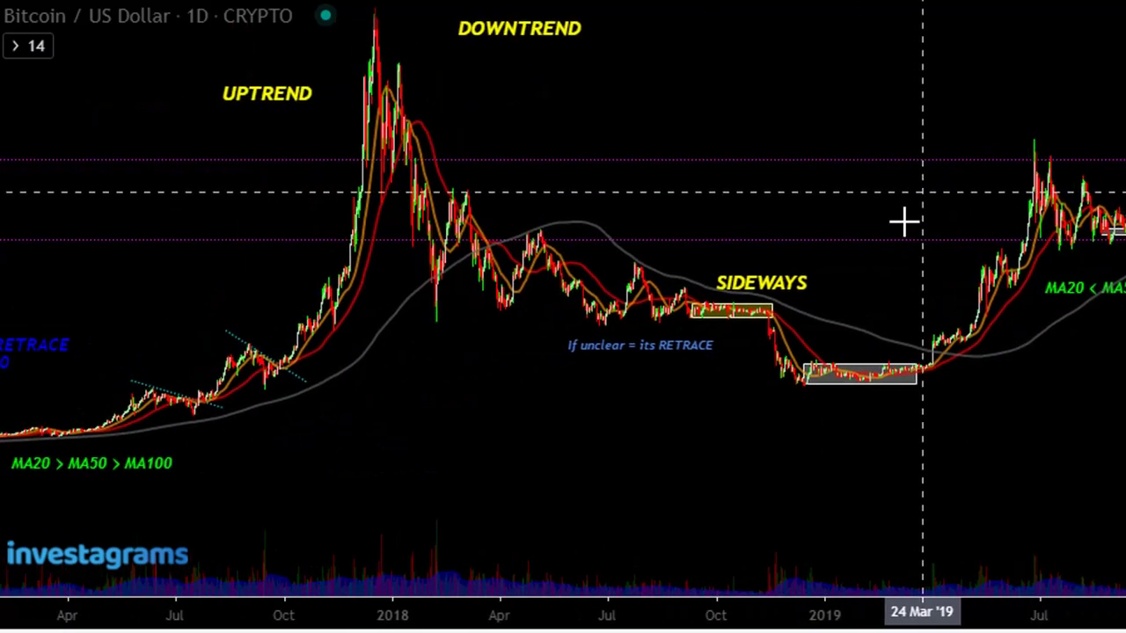
{"action": "scroll", "coordinate": [892, 279], "scroll_direction": "up", "scroll_amount": 4}
{"action": "left_click_drag", "start_coordinate": [830, 196], "coordinate": [1125, 167]}
{"action": "scroll", "coordinate": [976, 382], "scroll_direction": "up", "scroll_amount": 3}
{"action": "left_click_drag", "start_coordinate": [937, 251], "coordinate": [951, 229]}
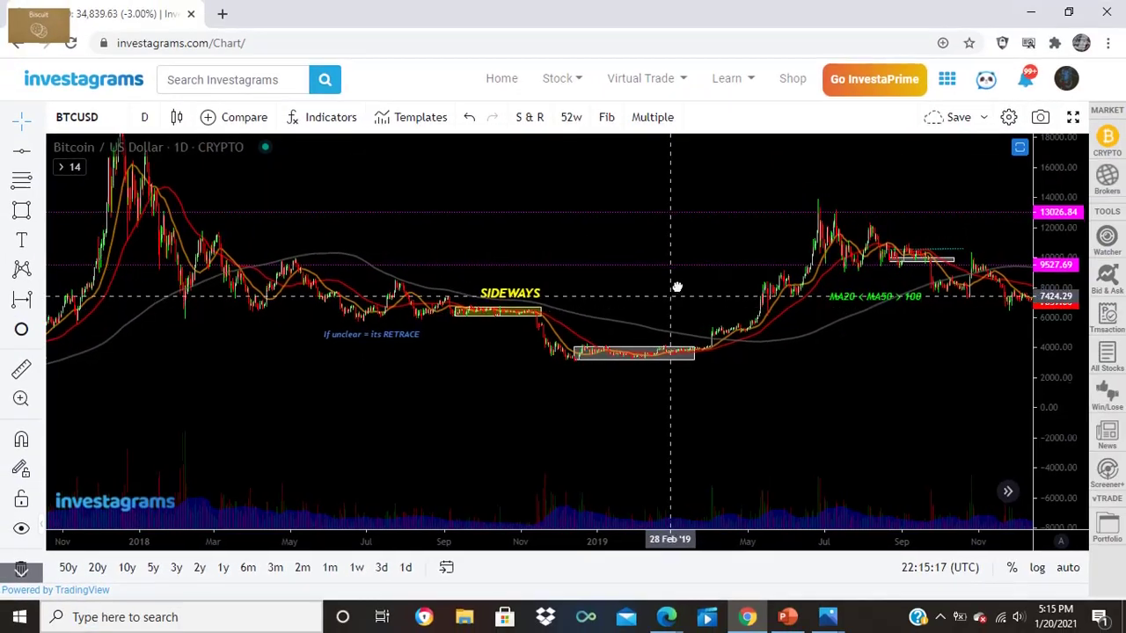
{"action": "left_click_drag", "start_coordinate": [677, 287], "coordinate": [688, 275]}
{"action": "left_click_drag", "start_coordinate": [1042, 372], "coordinate": [1042, 310]}
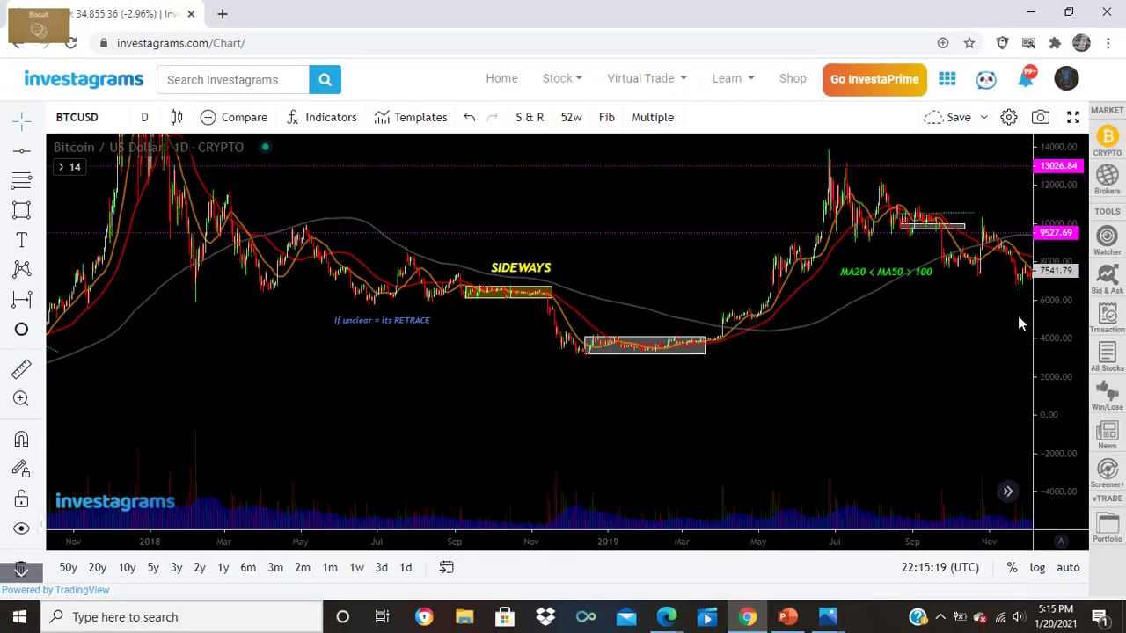
{"action": "left_click_drag", "start_coordinate": [783, 372], "coordinate": [810, 405]}
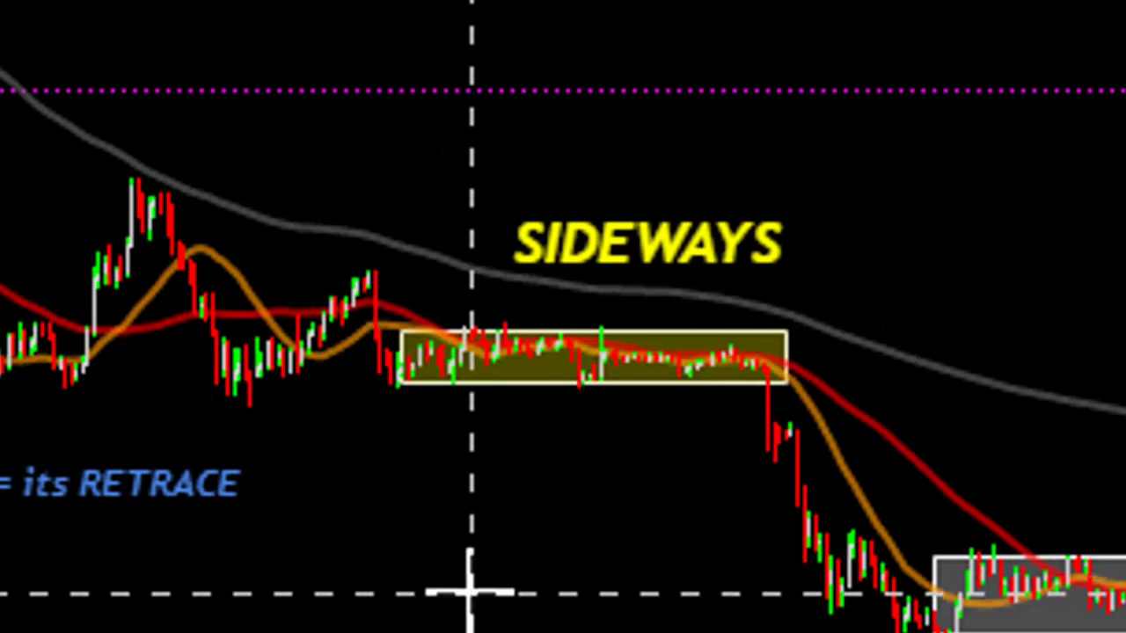
{"action": "double_click", "coordinate": [413, 348]}
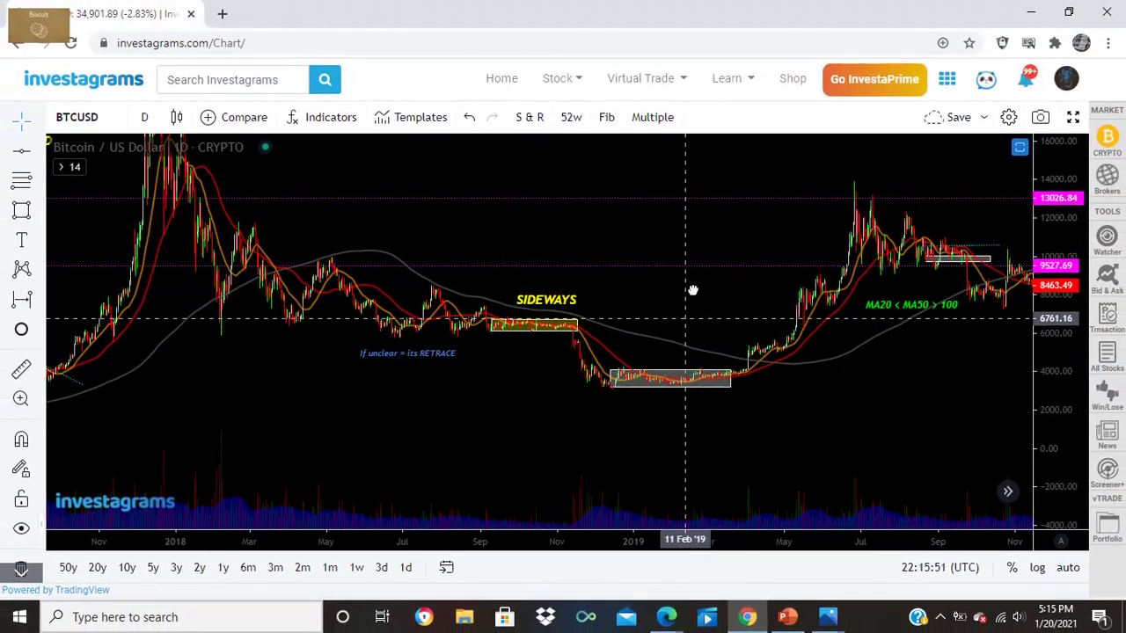
- Adjust the upper edge of the yellow rectangle around the September to November 2018 sideways range
{"action": "mouse_move", "coordinate": [693, 290]}
{"action": "left_mouse_down"}
{"action": "mouse_move", "coordinate": [701, 259]}
{"action": "mouse_move", "coordinate": [704, 310]}
{"action": "left_mouse_up"}
{"action": "left_click_drag", "start_coordinate": [1053, 378], "coordinate": [1031, 233]}
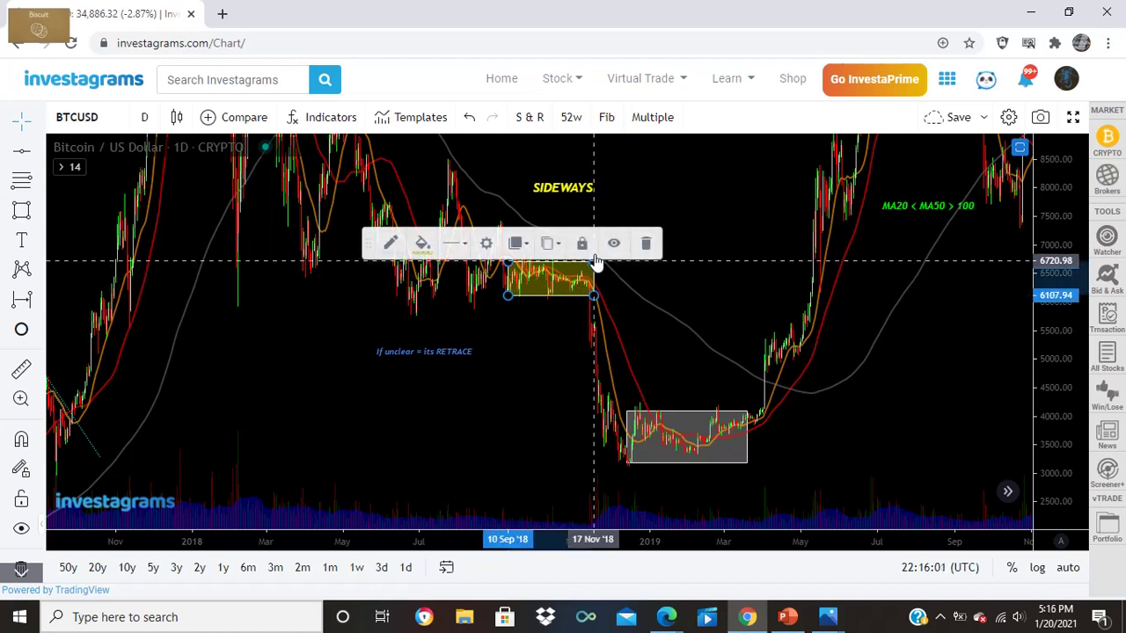
{"action": "left_click", "coordinate": [664, 279]}
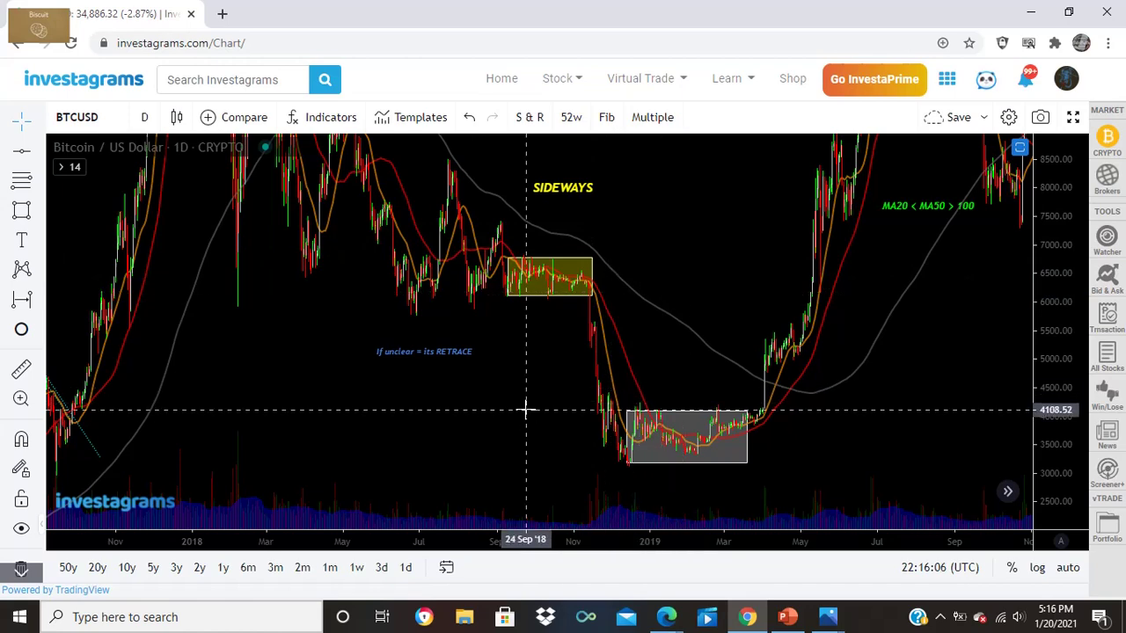
- Review the chart back to late 2016, switch to the PowerPoint slide show and advance to the Descending, Ascending, Flat slide
{"action": "left_click_drag", "start_coordinate": [1053, 229], "coordinate": [1035, 411]}
{"action": "scroll", "coordinate": [955, 389], "scroll_direction": "down", "scroll_amount": 3}
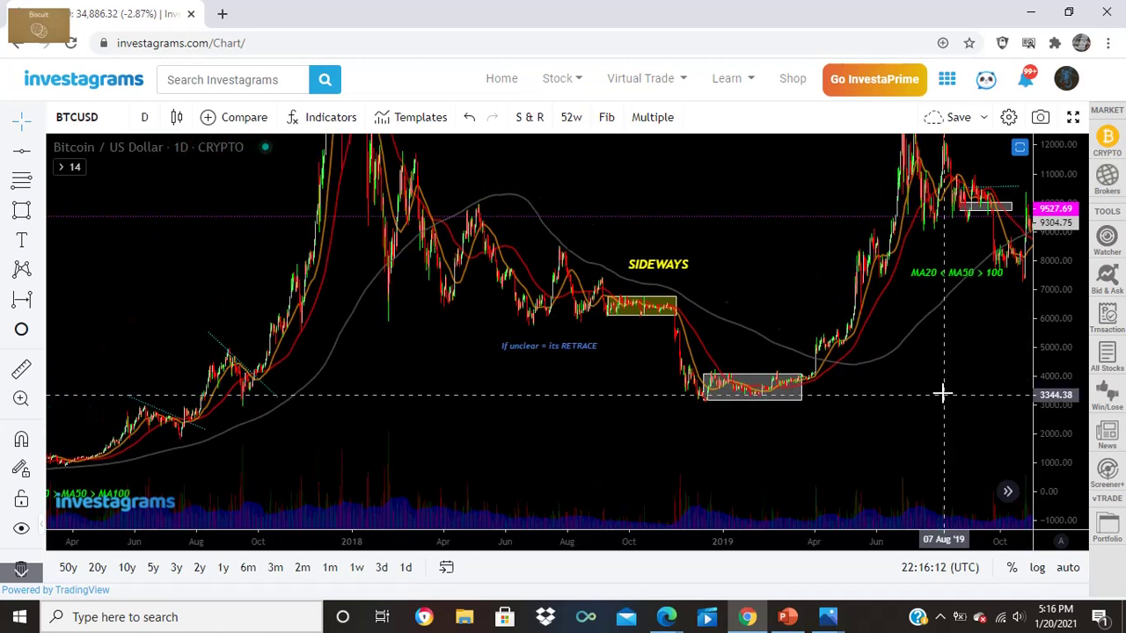
{"action": "left_click_drag", "start_coordinate": [1050, 313], "coordinate": [1042, 365]}
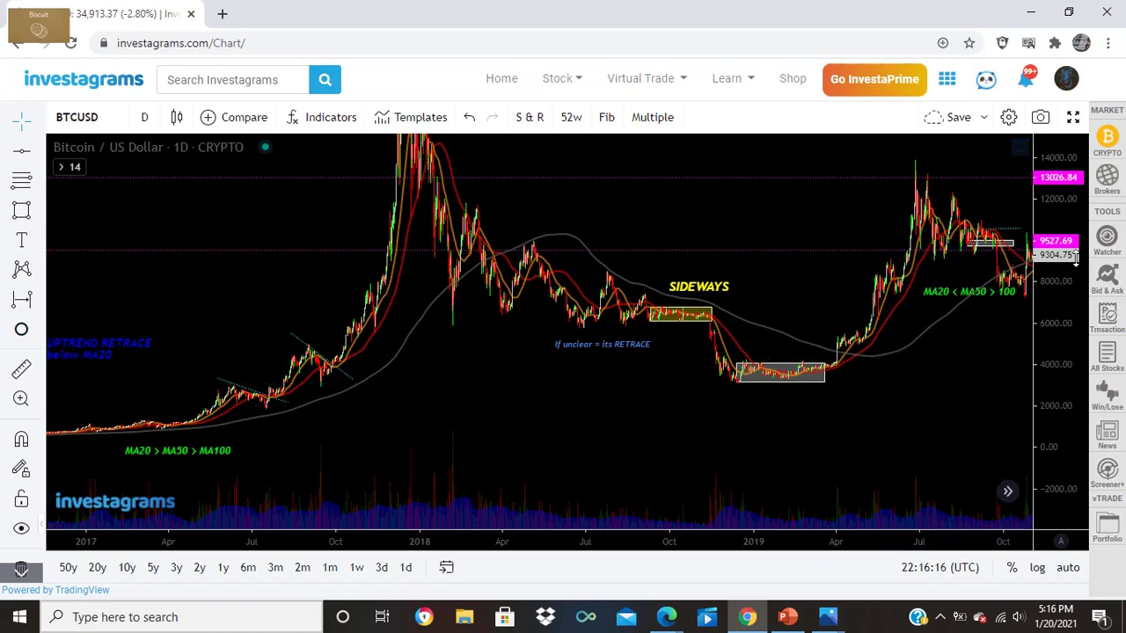
{"action": "left_click_drag", "start_coordinate": [1048, 268], "coordinate": [1037, 363]}
{"action": "scroll", "coordinate": [638, 412], "scroll_direction": "down", "scroll_amount": 5}
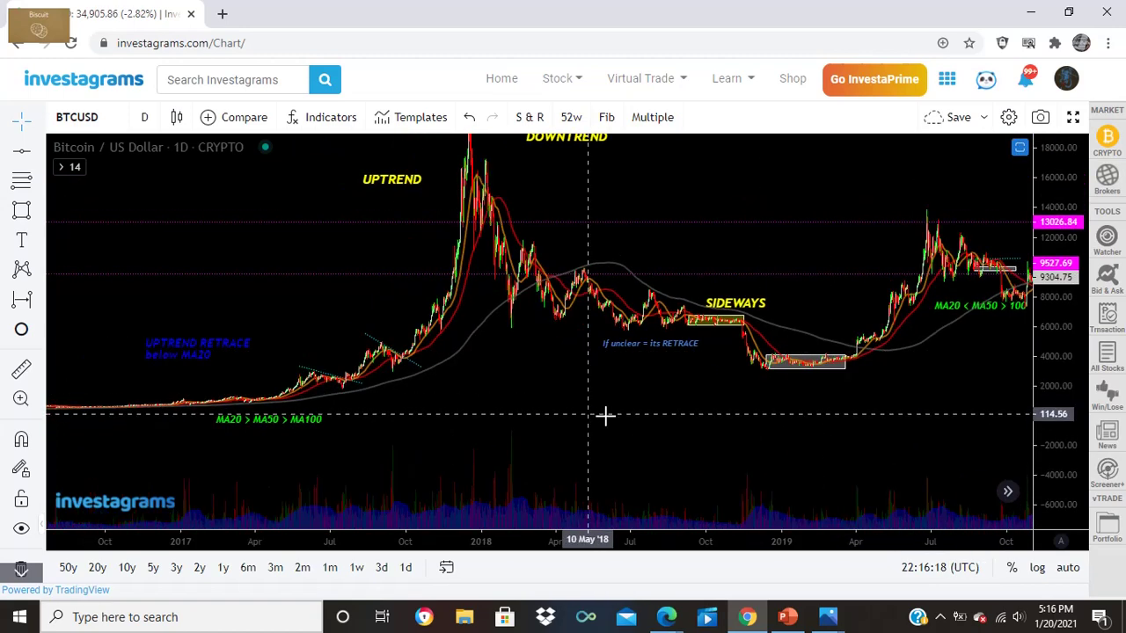
{"action": "left_click", "coordinate": [787, 617]}
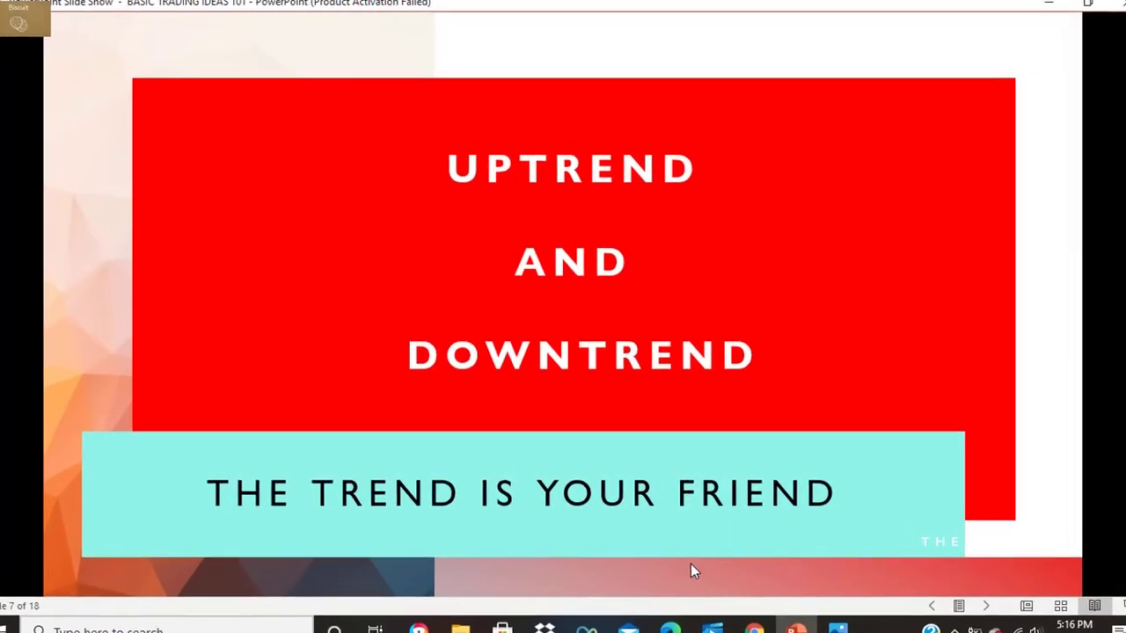
{"action": "key", "text": "Right"}
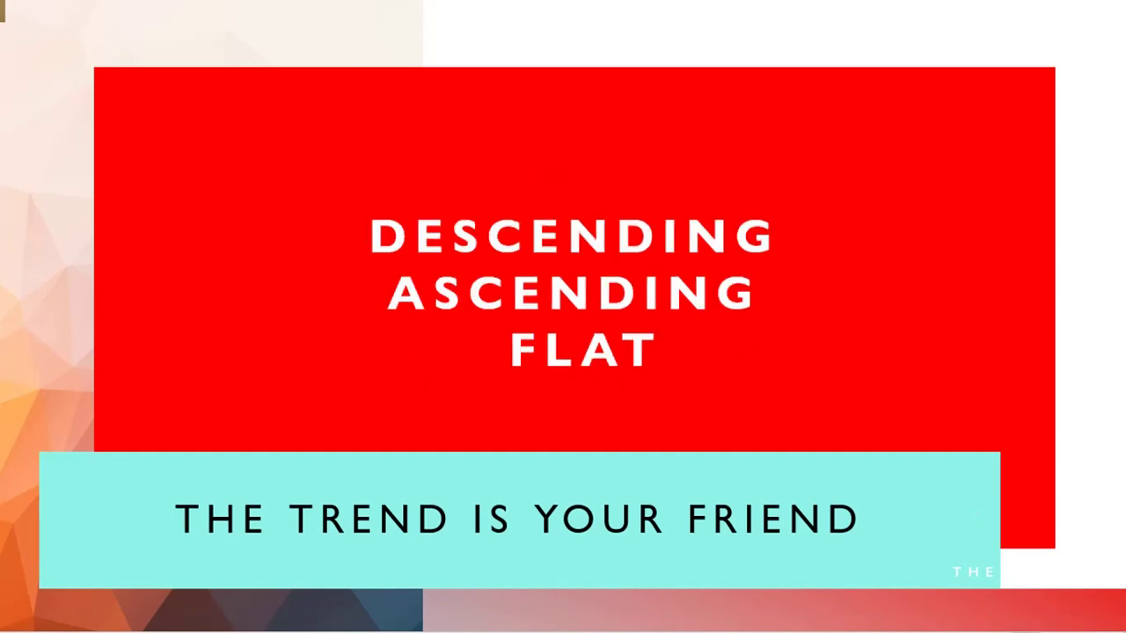
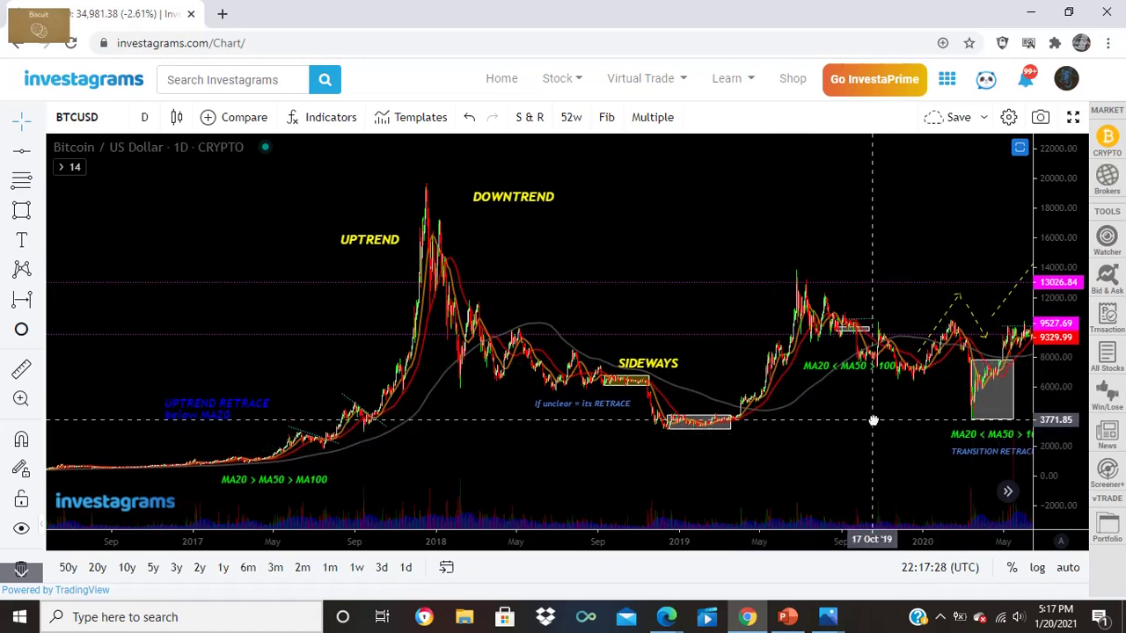
- Check the moving-average slide in PowerPoint, and review the chart's list of applied indicators before collapsing it again
{"action": "left_click", "coordinate": [789, 616]}
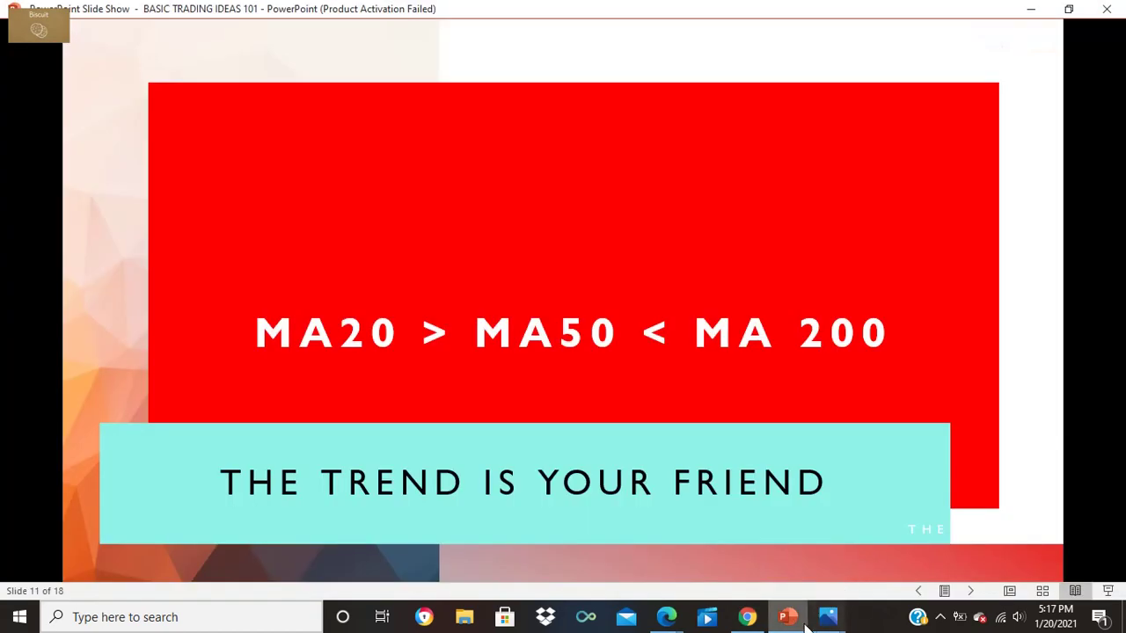
{"action": "left_click", "coordinate": [747, 617]}
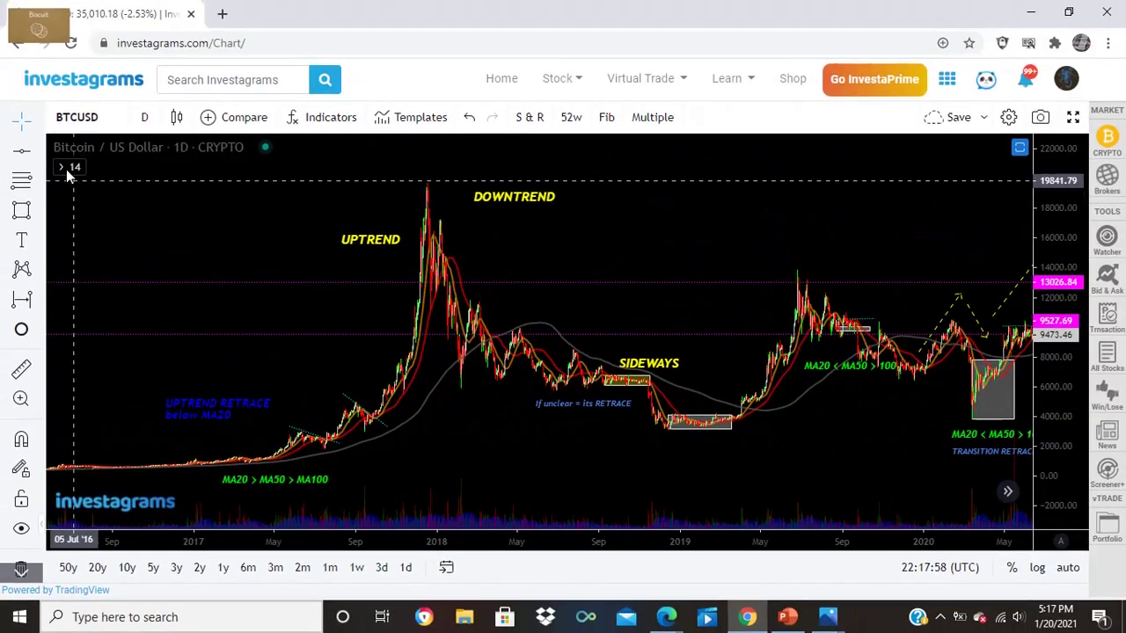
{"action": "left_click", "coordinate": [58, 80]}
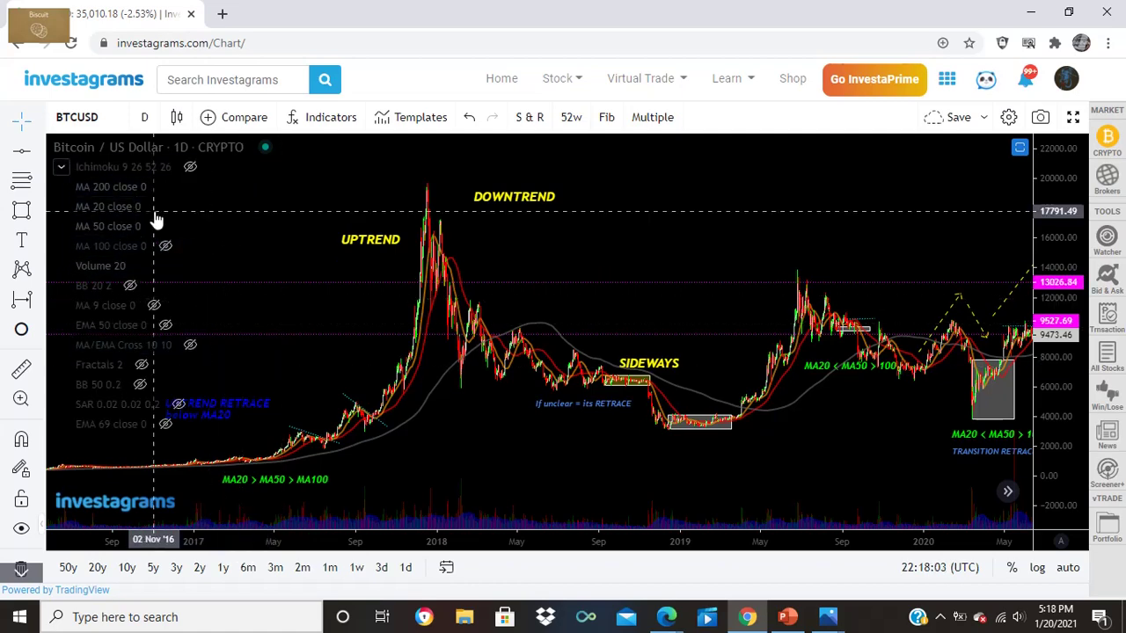
{"action": "left_click_drag", "start_coordinate": [653, 240], "coordinate": [537, 244]}
{"action": "left_click_drag", "start_coordinate": [683, 238], "coordinate": [908, 225]}
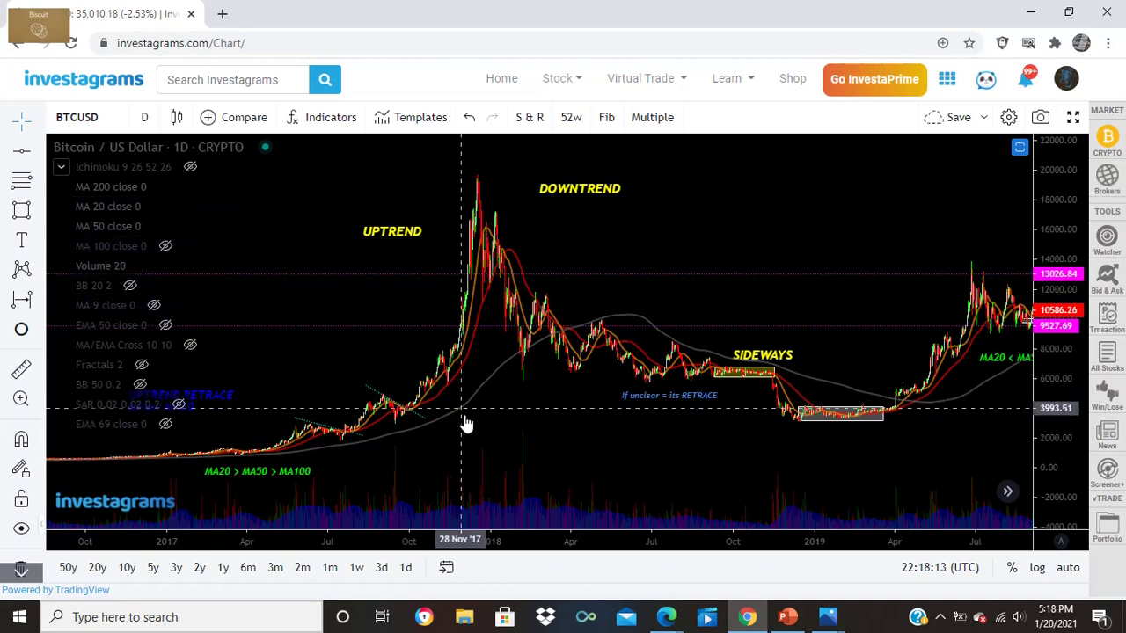
{"action": "left_click", "coordinate": [61, 165]}
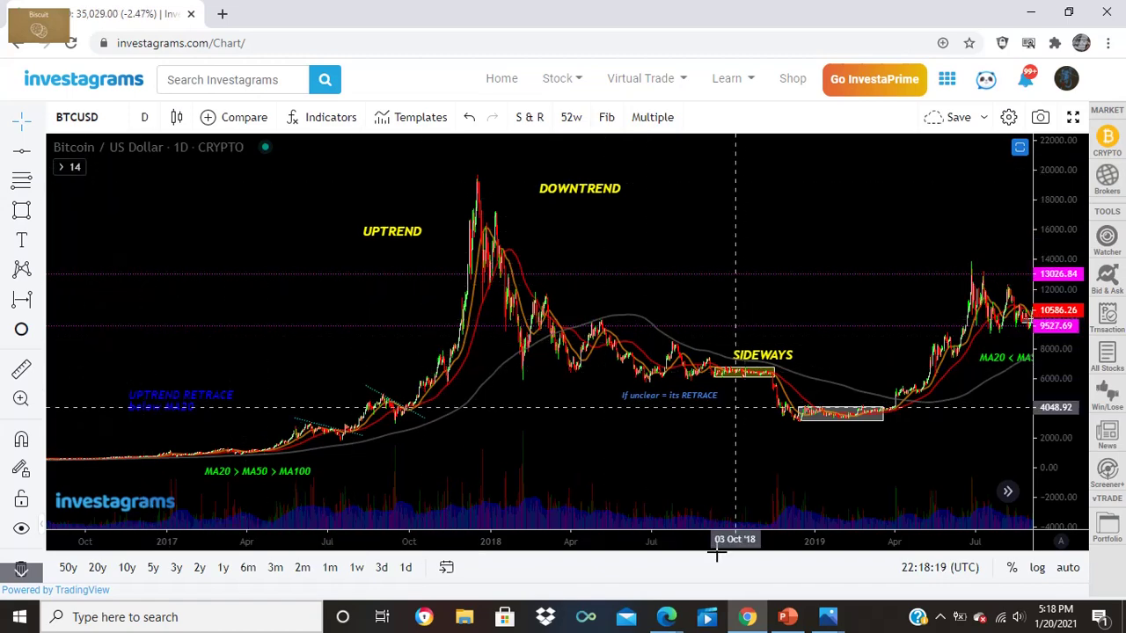
- Compare the chart's moving averages with the MA20 > MA50 < MA 200 slide in PowerPoint, ending on the slide
{"action": "left_click", "coordinate": [787, 617]}
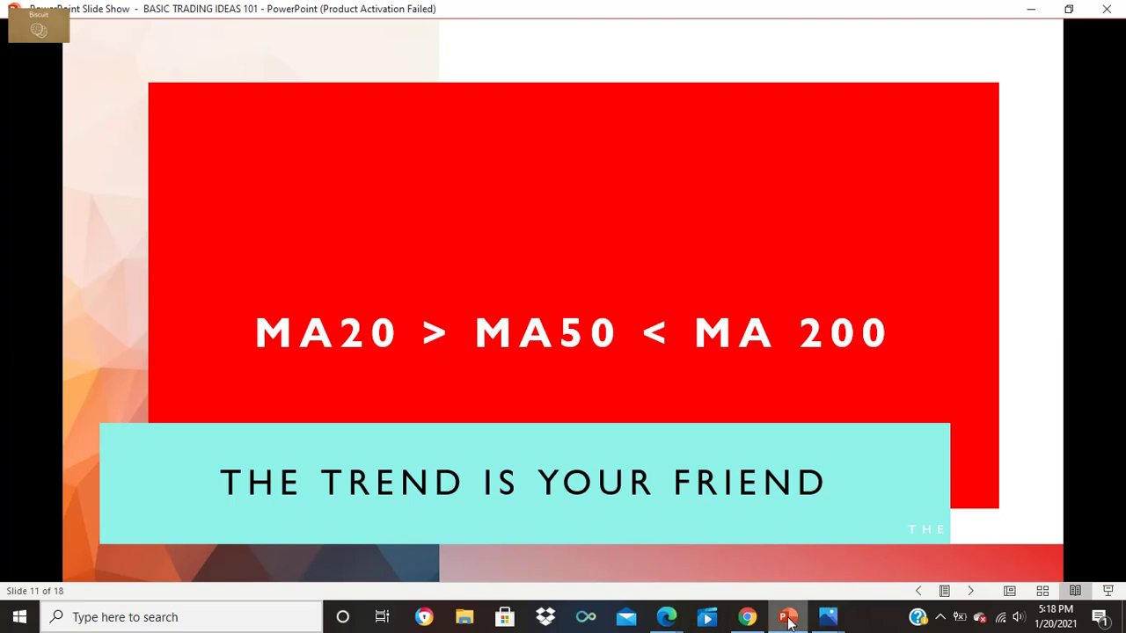
{"action": "left_click", "coordinate": [746, 618]}
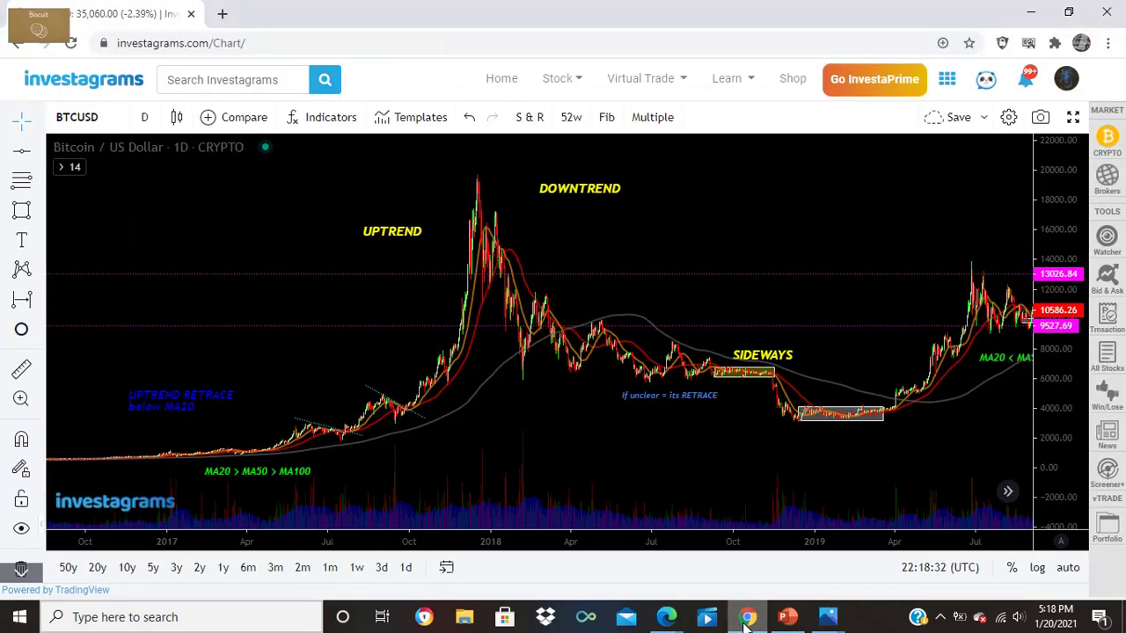
{"action": "left_click", "coordinate": [746, 619]}
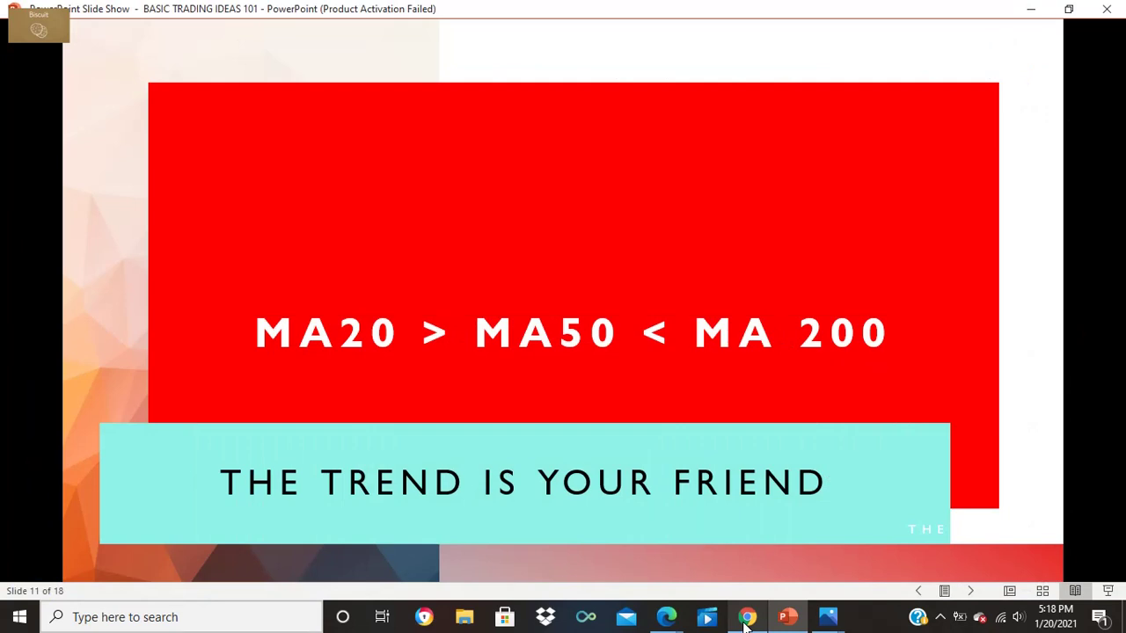
- Compare the 2018–2019 sideways ranges and their moving averages on the chart with the MA20 > MA50 < MA 200 slide in PowerPoint
{"action": "left_click", "coordinate": [975, 384]}
{"action": "left_click", "coordinate": [976, 392]}
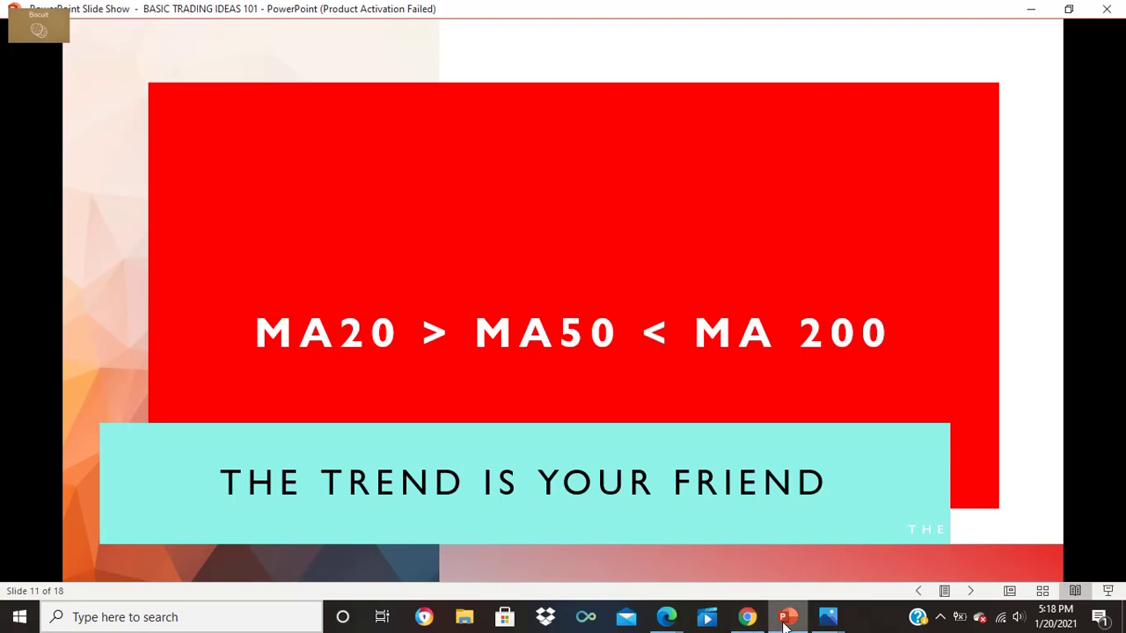
{"action": "left_click", "coordinate": [746, 619]}
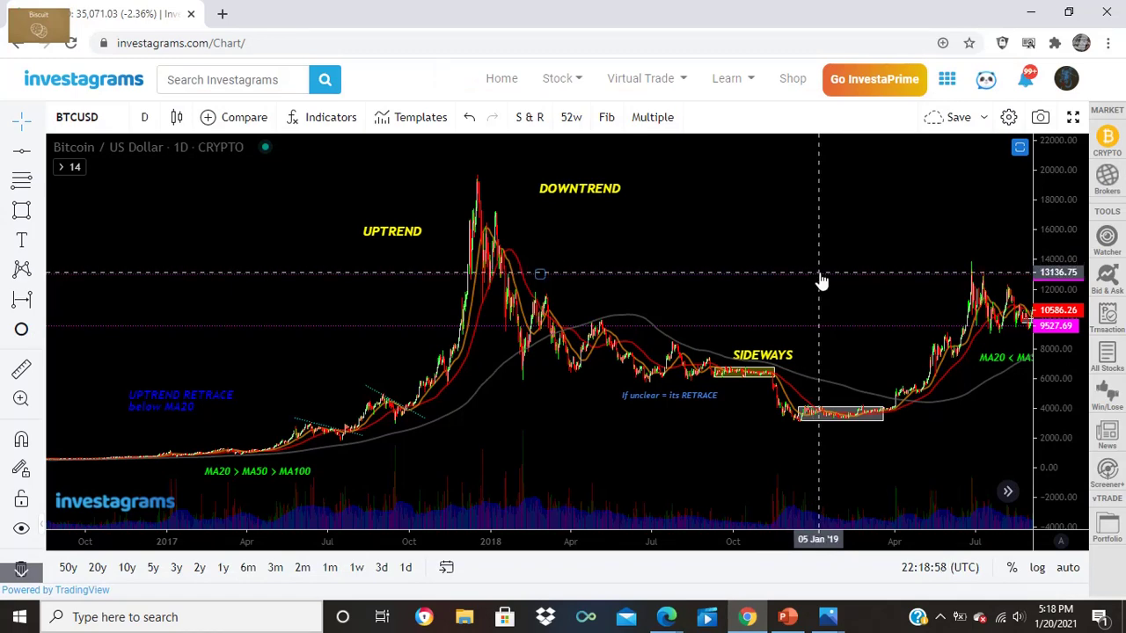
{"action": "left_click_drag", "start_coordinate": [794, 249], "coordinate": [630, 227]}
{"action": "scroll", "coordinate": [902, 434], "scroll_direction": "up", "scroll_amount": 1}
{"action": "mouse_move", "coordinate": [819, 424]}
{"action": "left_mouse_down"}
{"action": "mouse_move", "coordinate": [749, 453]}
{"action": "mouse_move", "coordinate": [813, 419]}
{"action": "left_mouse_up"}
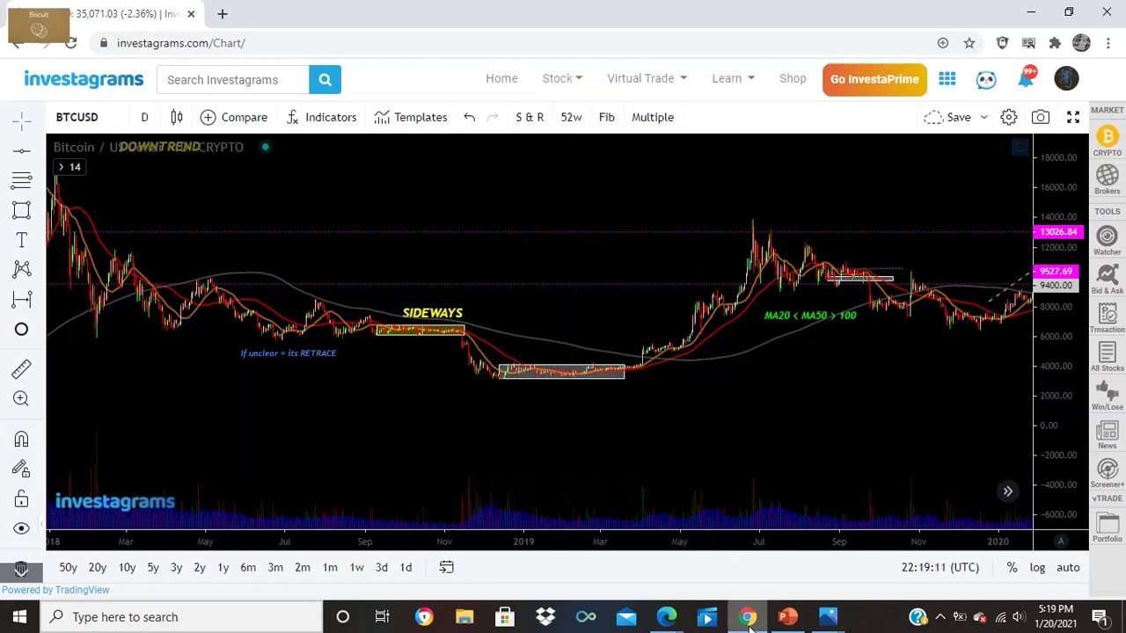
{"action": "scroll", "coordinate": [730, 457], "scroll_direction": "down", "scroll_amount": 3}
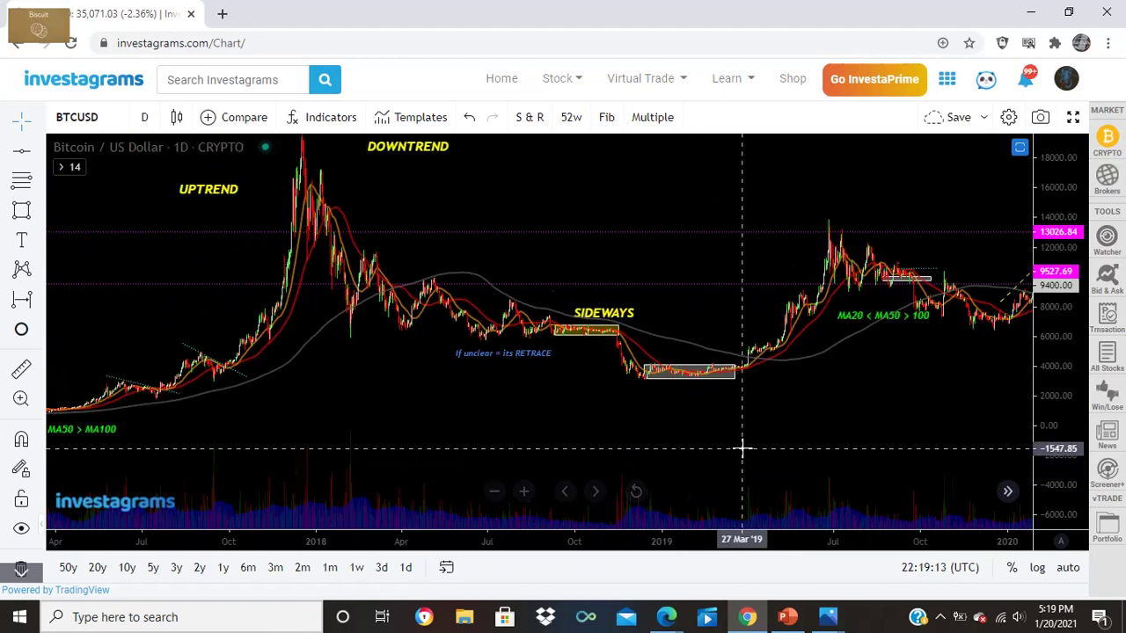
{"action": "left_click_drag", "start_coordinate": [1044, 370], "coordinate": [1035, 310]}
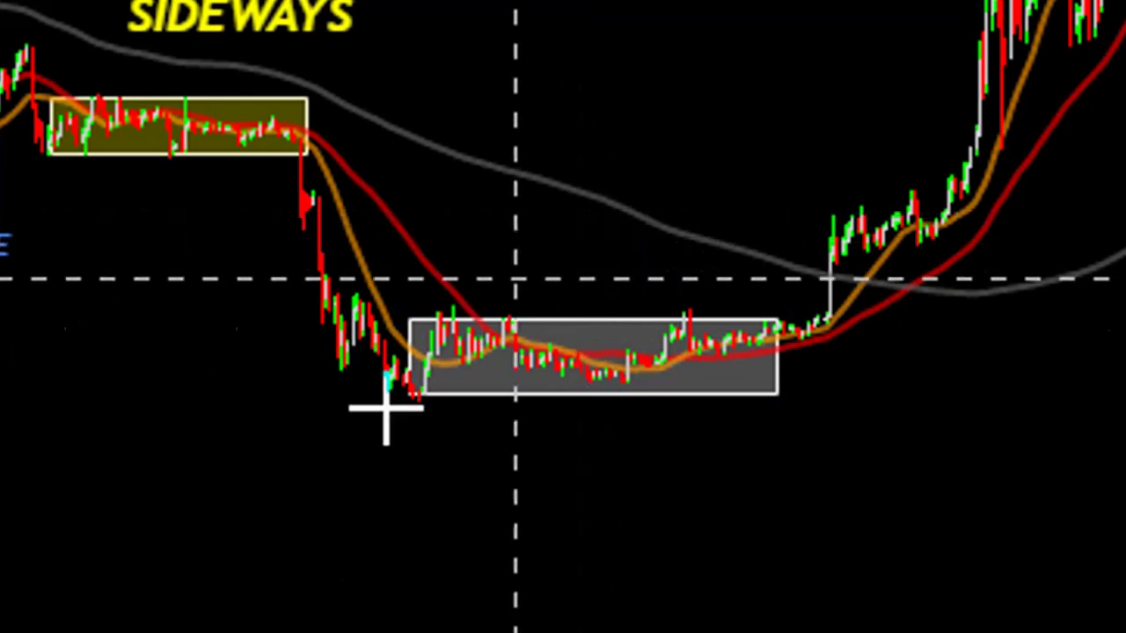
{"action": "scroll", "coordinate": [431, 603], "scroll_direction": "down", "scroll_amount": 3}
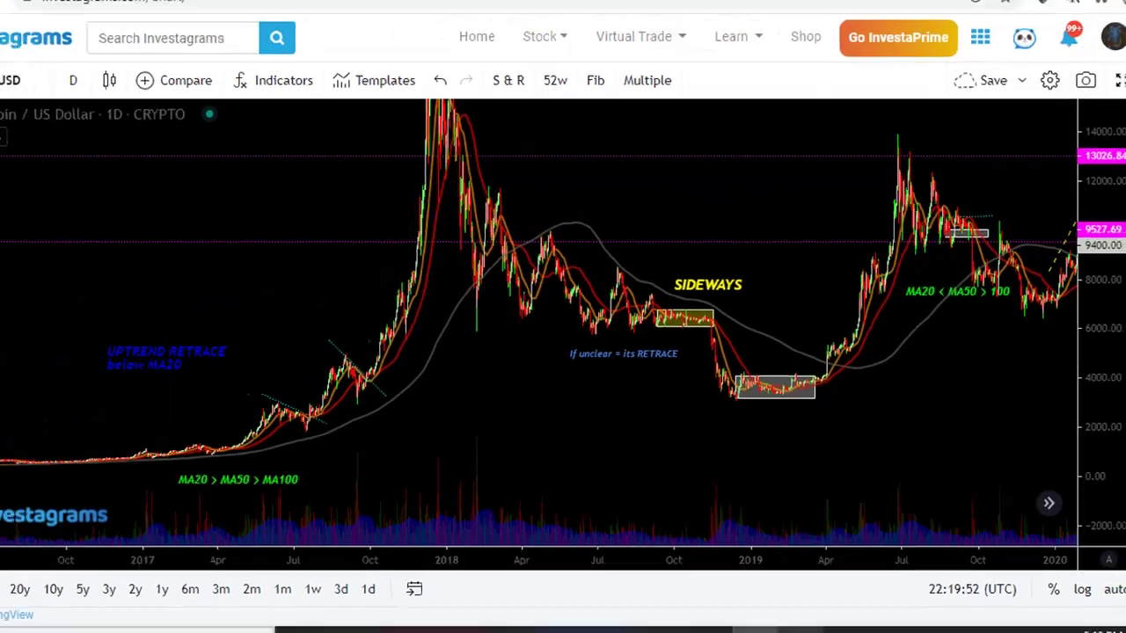
{"action": "mouse_move", "coordinate": [787, 616]}
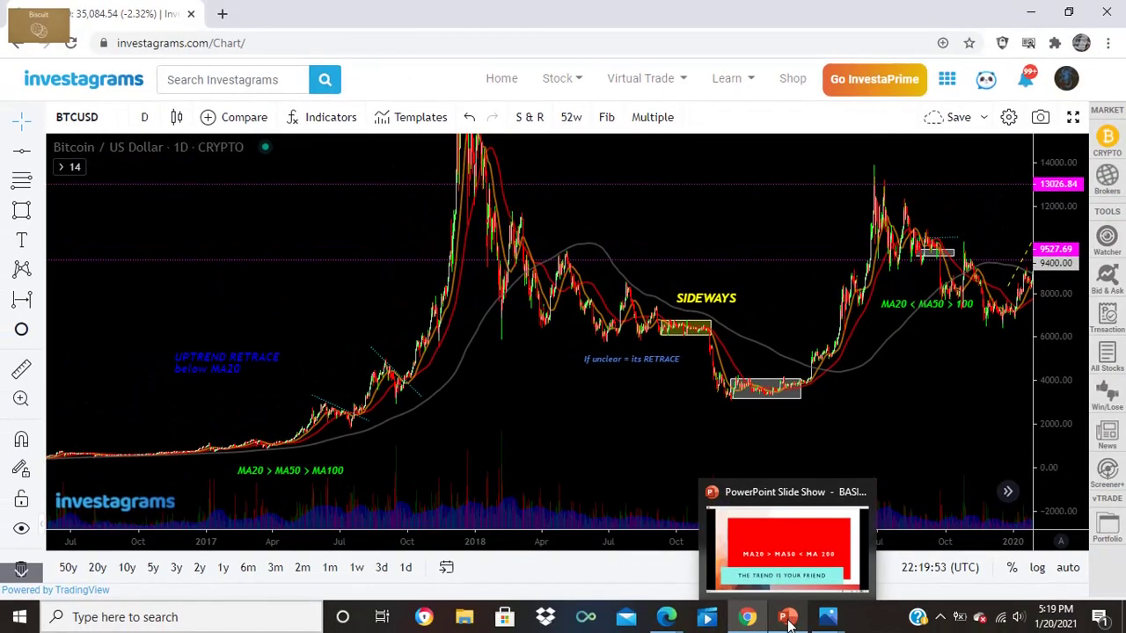
{"action": "left_click", "coordinate": [781, 560]}
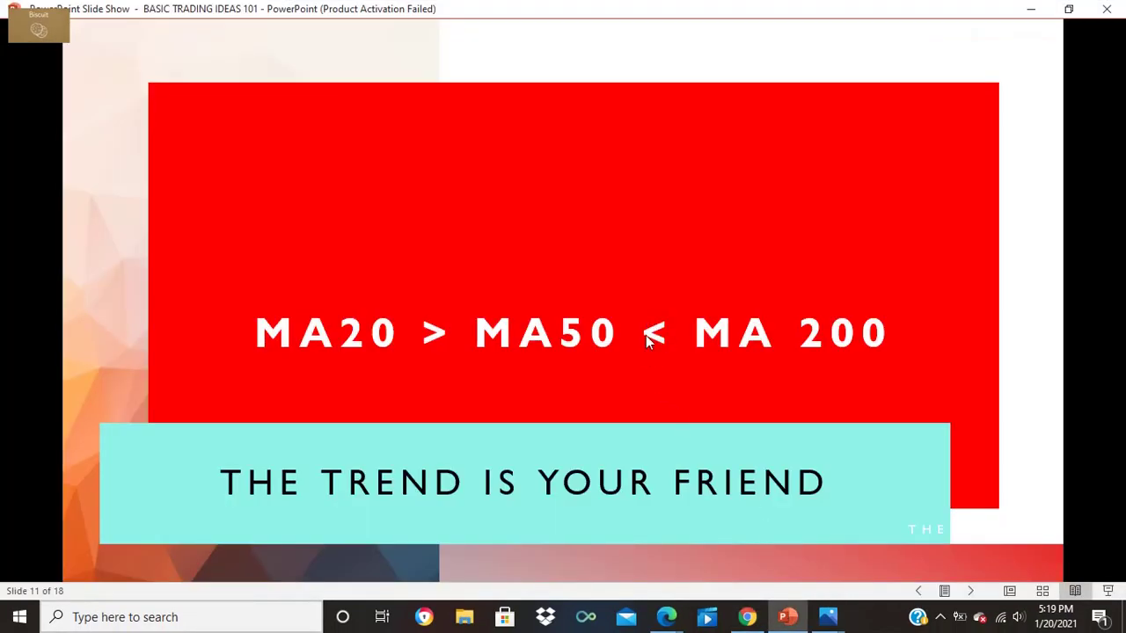
{"action": "key", "text": "alt+Tab"}
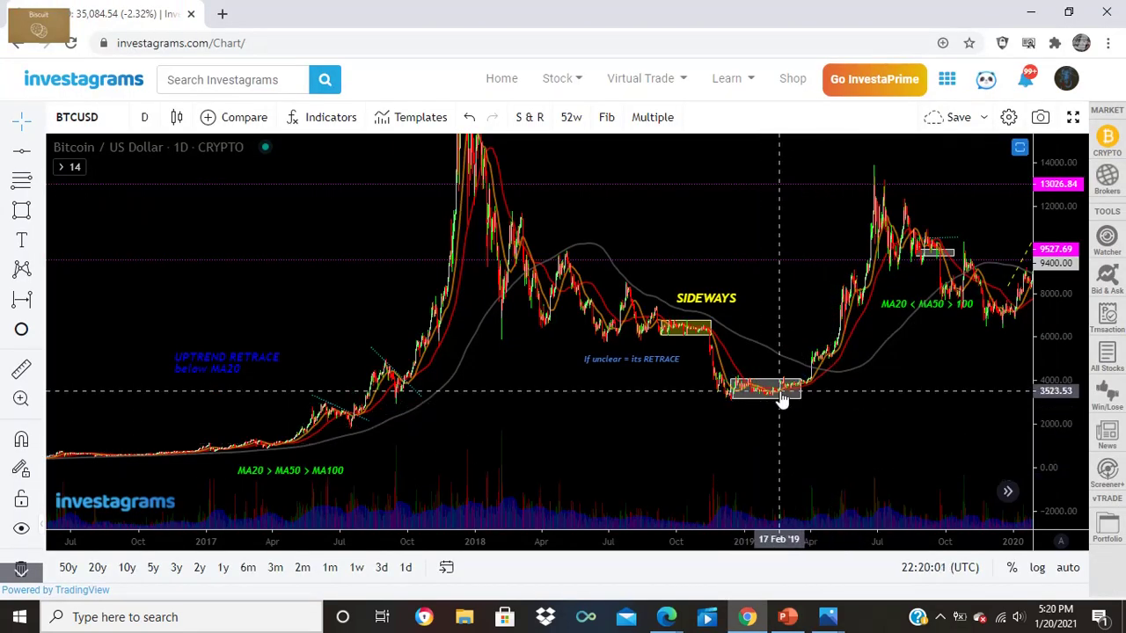
- Examine the moving averages around the SIDEWAYS range and the 2019 peak, checking the PowerPoint slide before returning to the chart
{"action": "left_click_drag", "start_coordinate": [771, 307], "coordinate": [740, 328]}
{"action": "left_click_drag", "start_coordinate": [1046, 412], "coordinate": [1038, 381]}
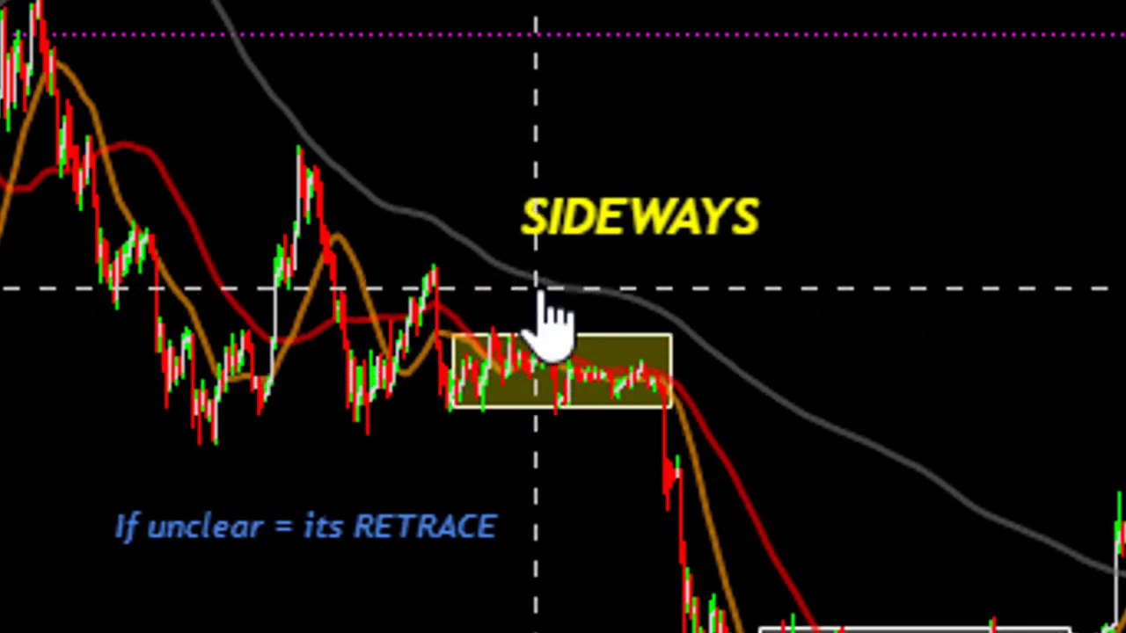
{"action": "left_click", "coordinate": [552, 347]}
{"action": "left_click", "coordinate": [603, 290]}
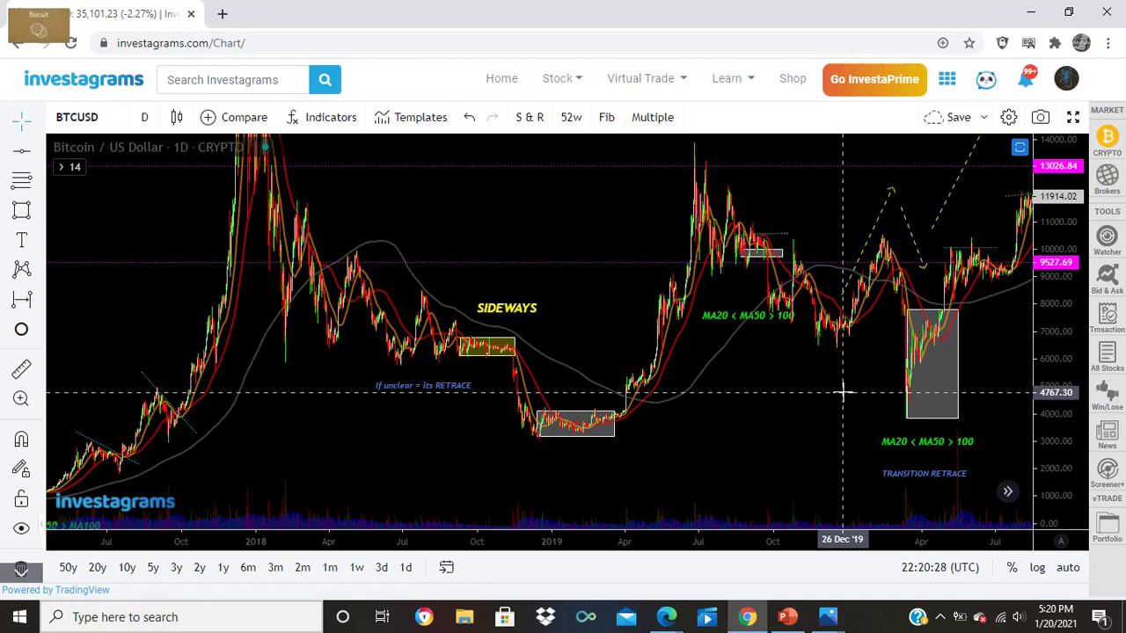
{"action": "left_click", "coordinate": [765, 267]}
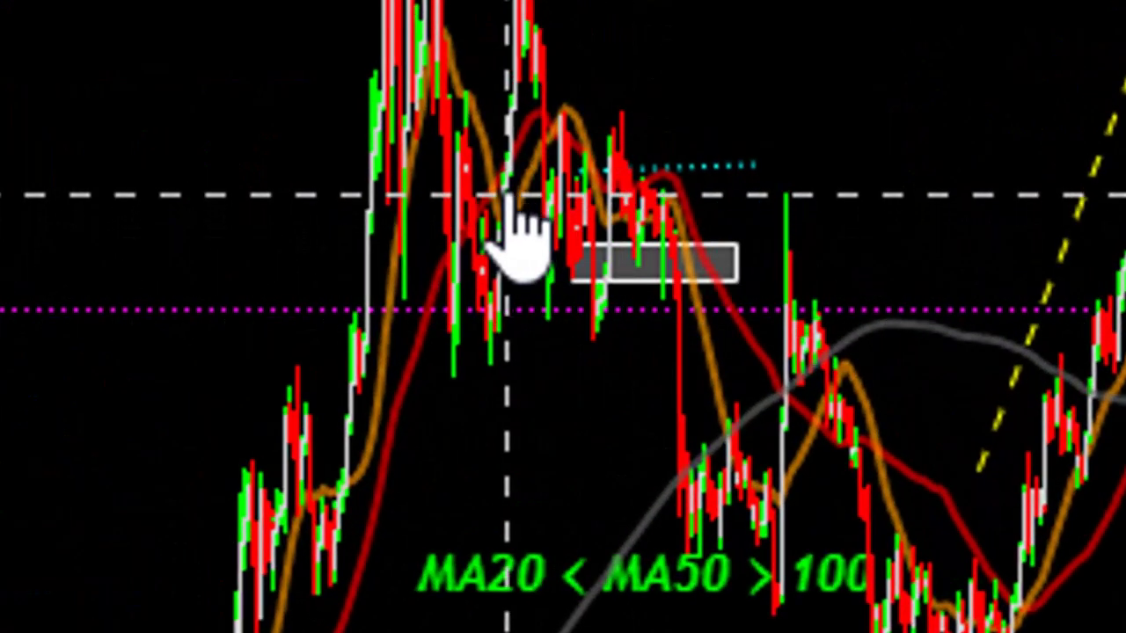
{"action": "left_click", "coordinate": [674, 172]}
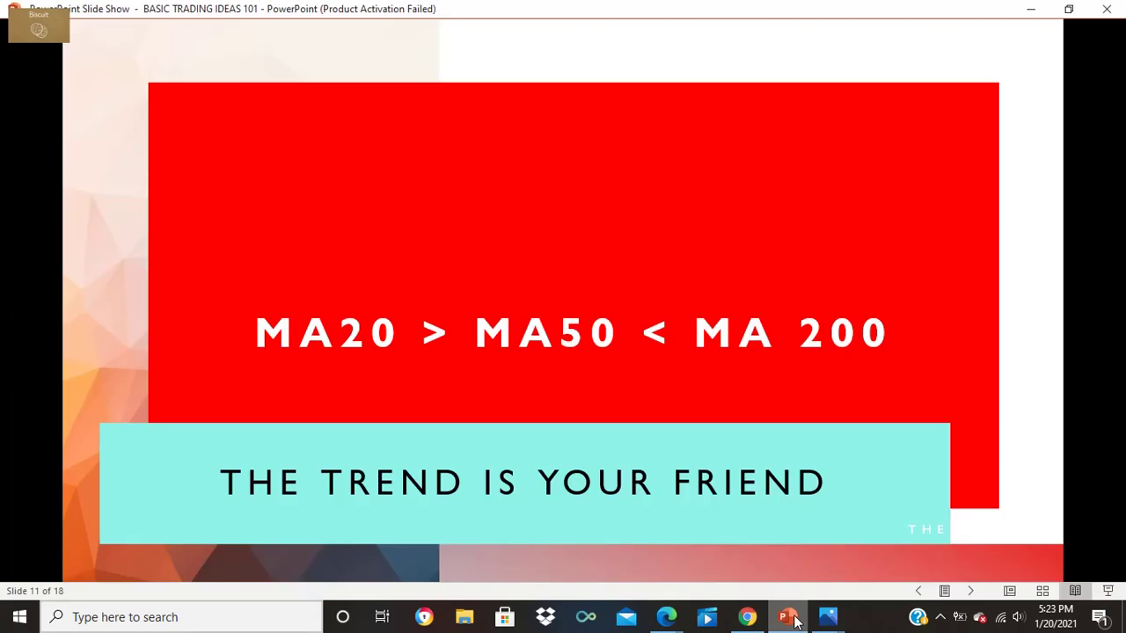
{"action": "left_click", "coordinate": [794, 620]}
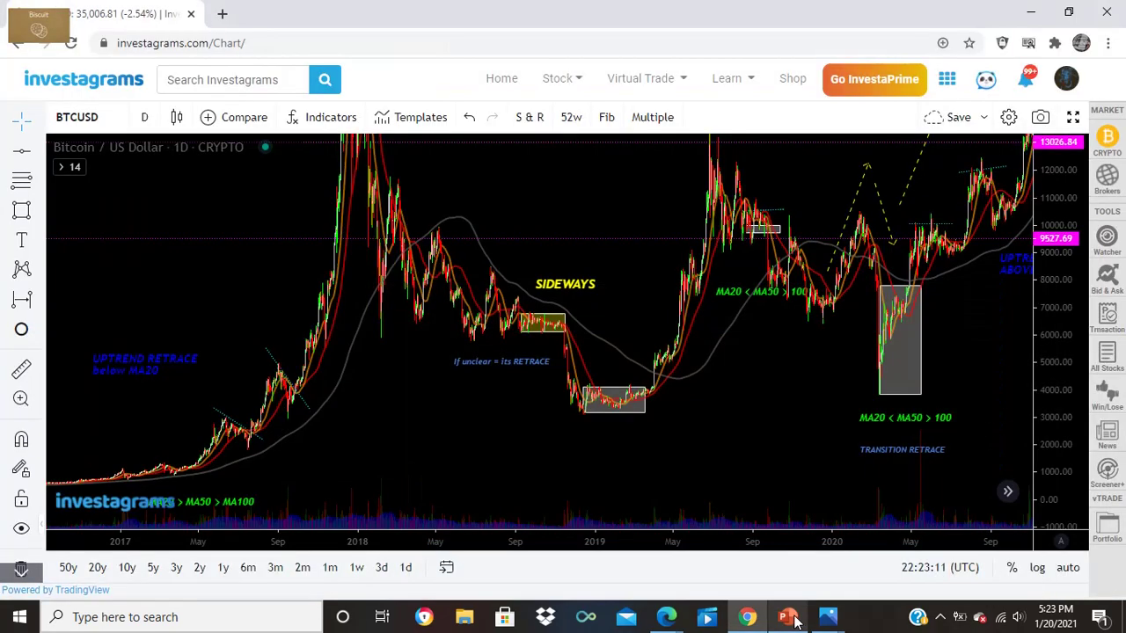
- Change the green note below the 2020 grey rectangle to read MA20 > MA50 < 100
{"action": "left_click", "coordinate": [908, 429]}
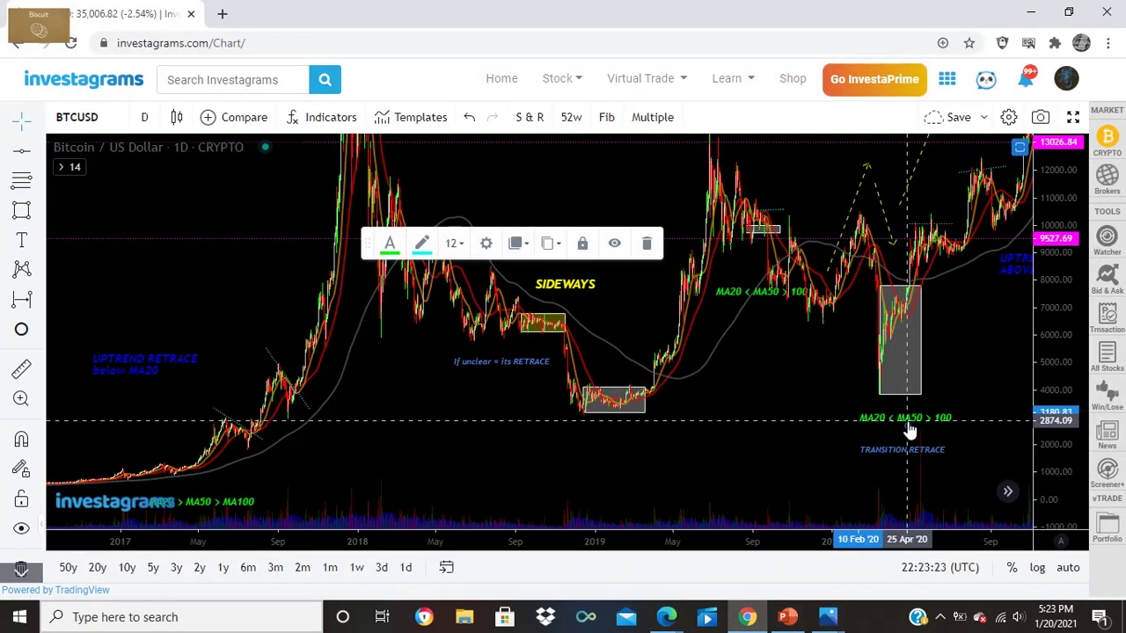
{"action": "left_click", "coordinate": [487, 246]}
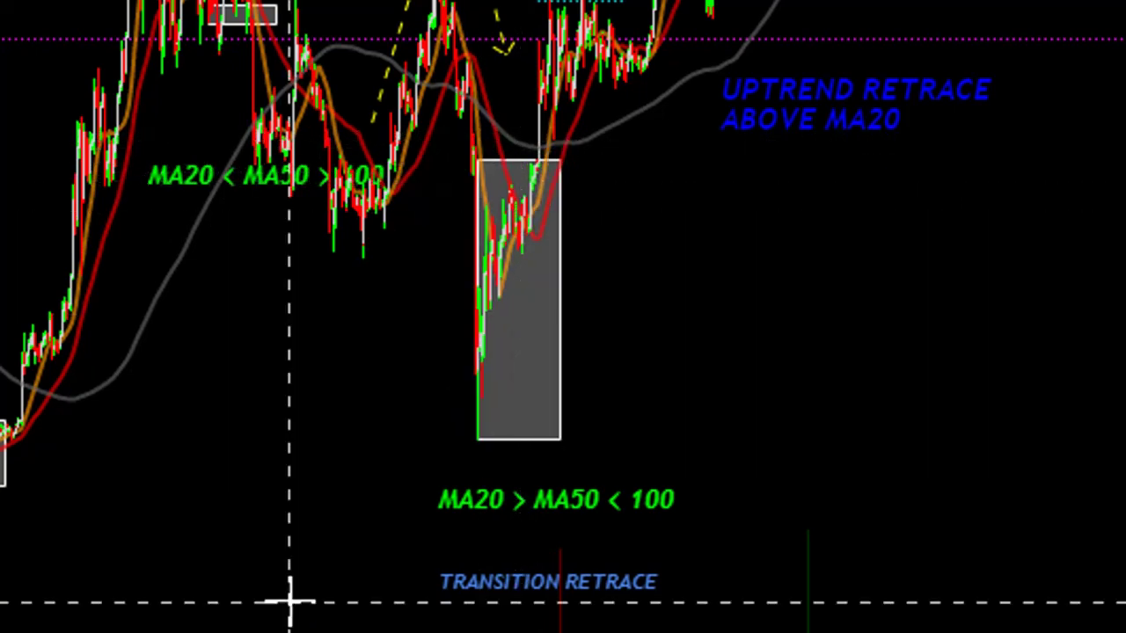
{"action": "double_click", "coordinate": [568, 171]}
{"action": "left_click", "coordinate": [791, 479]}
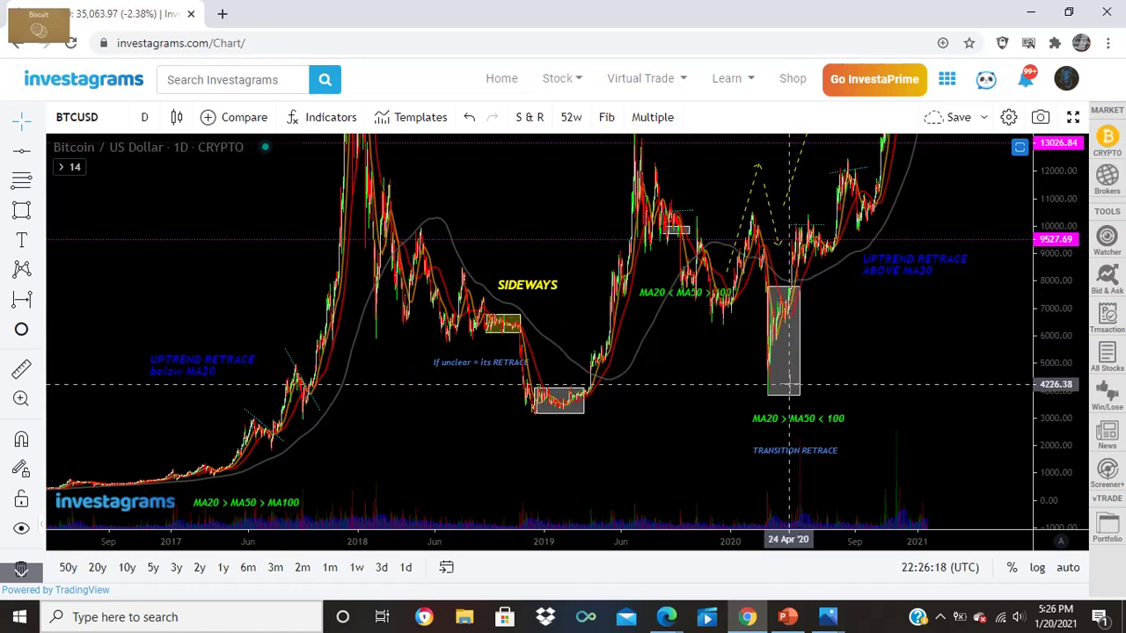
- Extend the grey rectangle over the December 2018 sideways range to 20 Nov '19, with its upper edge at about 3986
{"action": "left_click", "coordinate": [589, 387]}
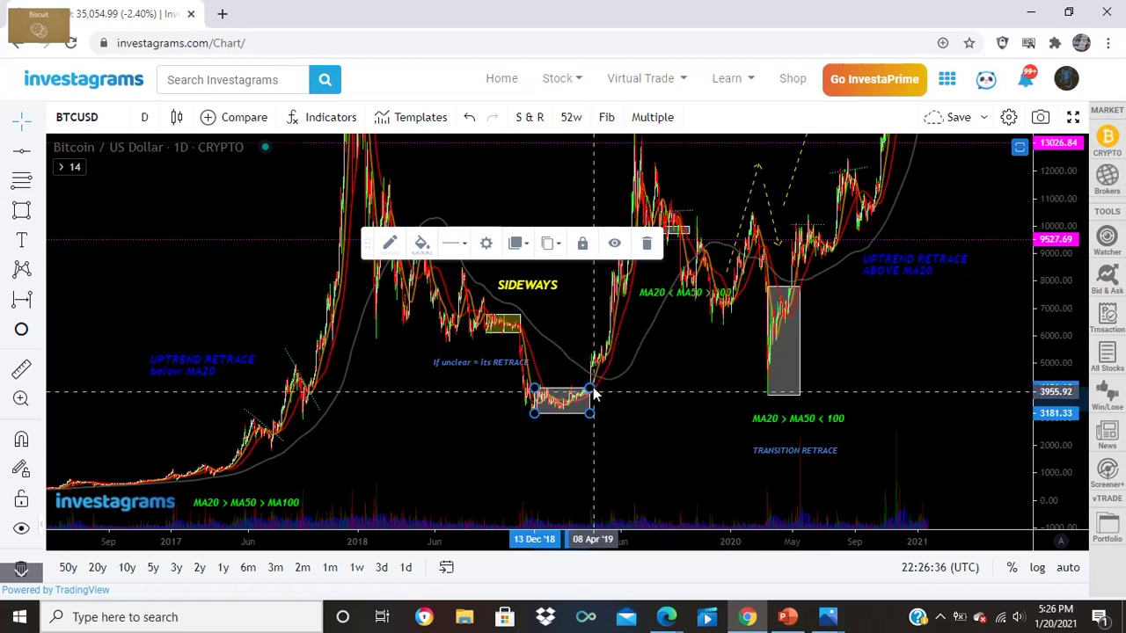
{"action": "left_click_drag", "start_coordinate": [590, 390], "coordinate": [708, 389]}
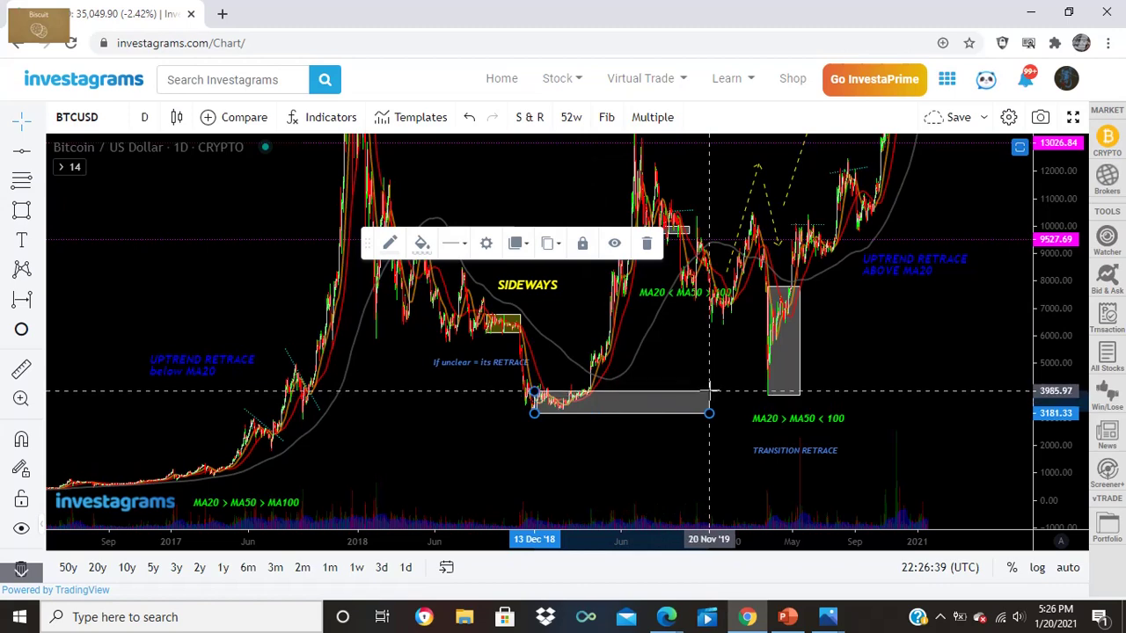
{"action": "left_click", "coordinate": [642, 473]}
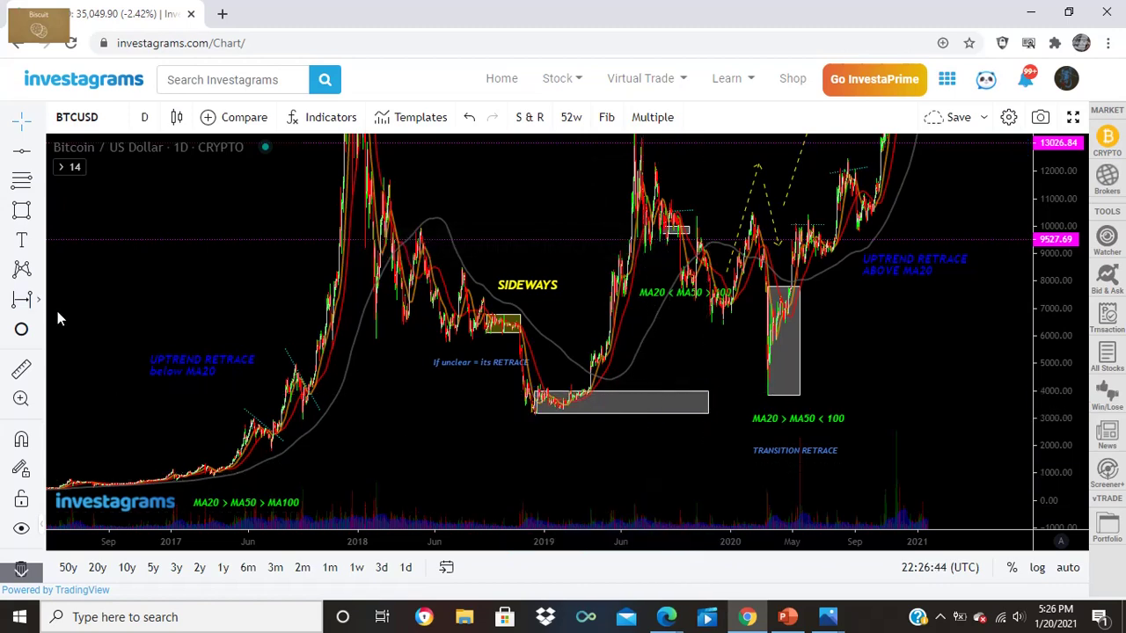
- Measure the date range beneath the extended grey rectangle from mid-December 2018 to 18 Nov '19, and delete the measurement
{"action": "left_click", "coordinate": [537, 410]}
{"action": "left_click_drag", "start_coordinate": [539, 421], "coordinate": [713, 420]}
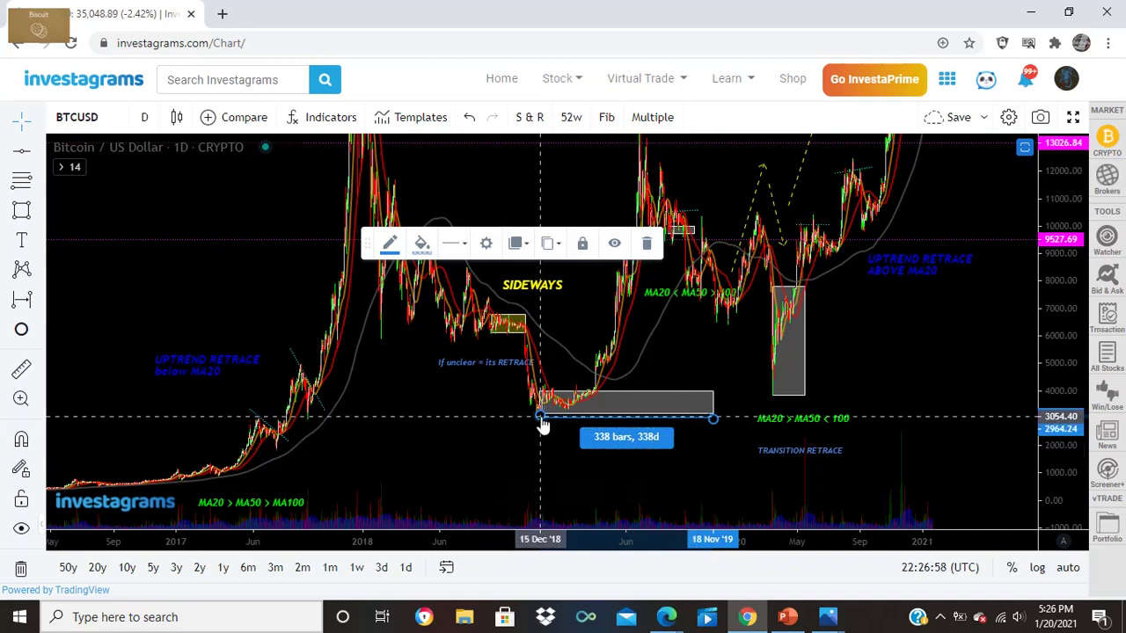
{"action": "left_click", "coordinate": [648, 244]}
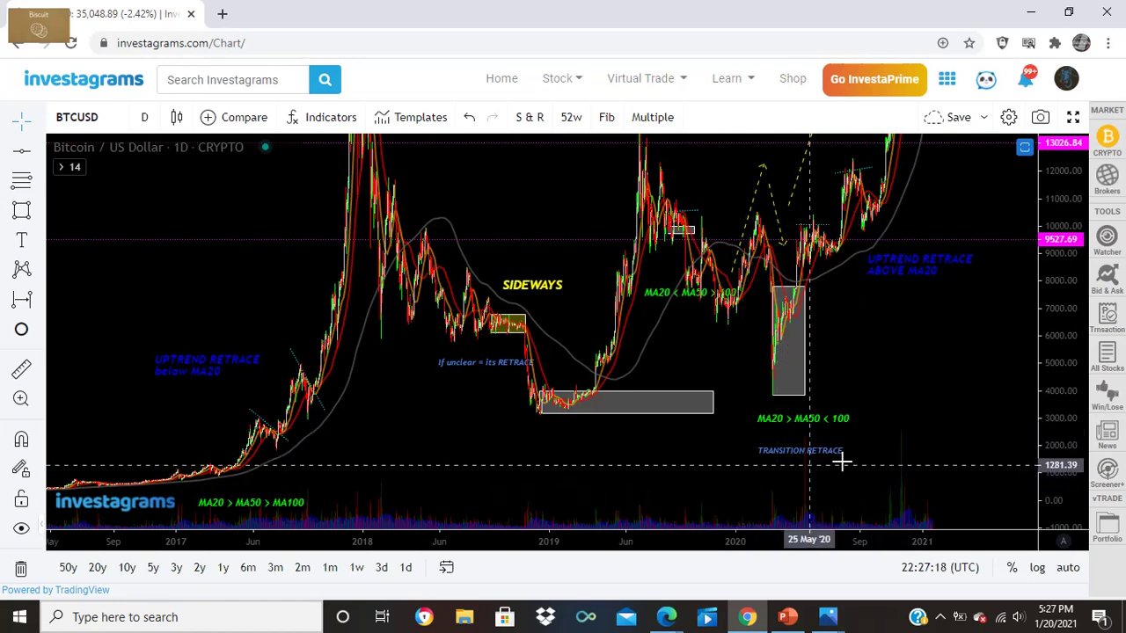
- Review the chart around the 2020 transition retrace, switch to the PowerPoint slide show and advance to the Trend Cycle slide
{"action": "left_click", "coordinate": [805, 368]}
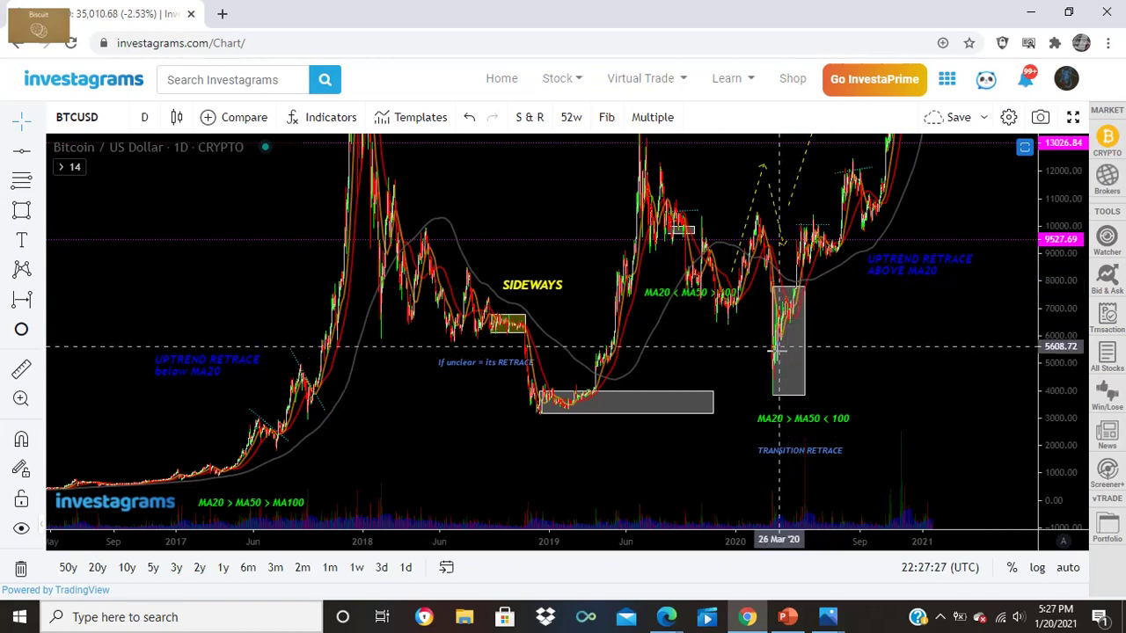
{"action": "left_click", "coordinate": [762, 266]}
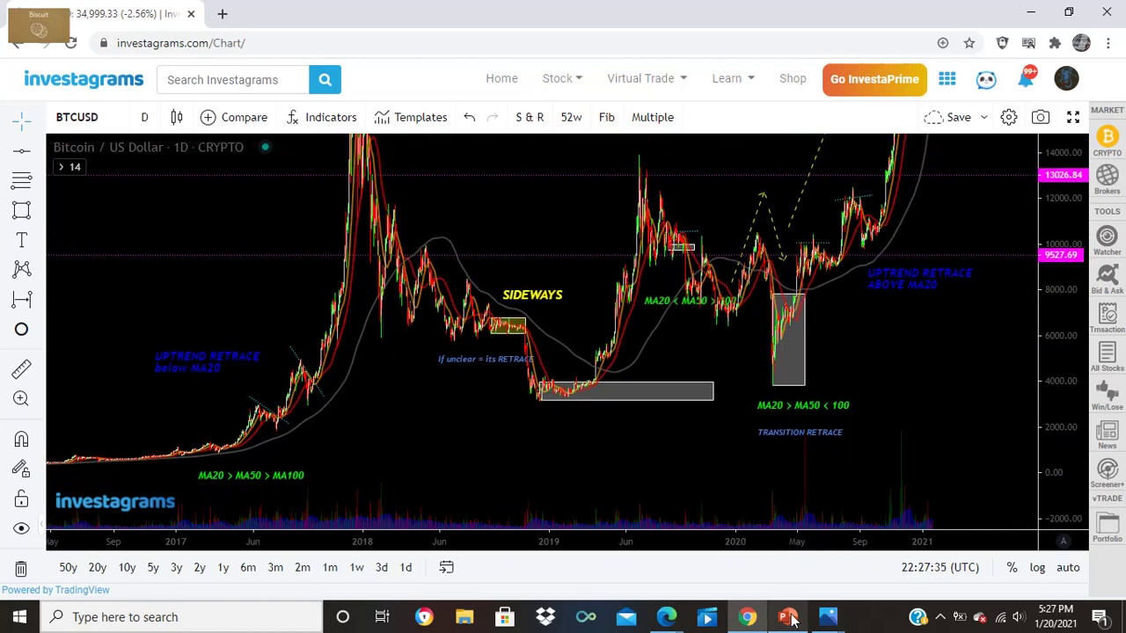
{"action": "left_click", "coordinate": [763, 598]}
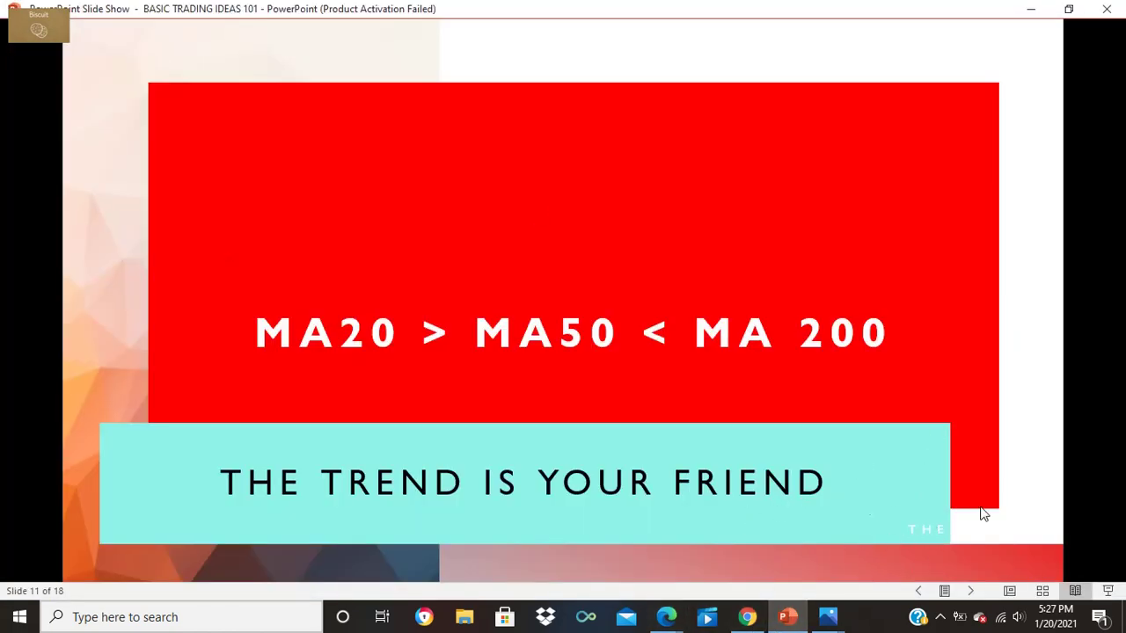
{"action": "left_click", "coordinate": [971, 593]}
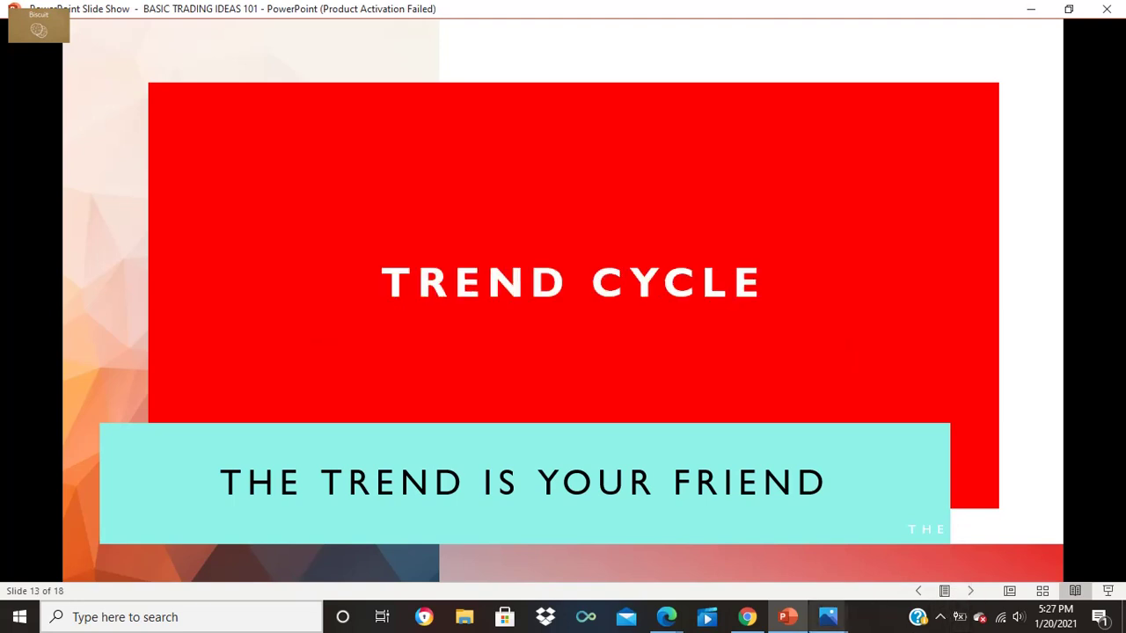
- Return to the chart, compress its price scale to show the full price history, and move the SIDEWAYS label higher above its range
{"action": "left_click", "coordinate": [746, 616]}
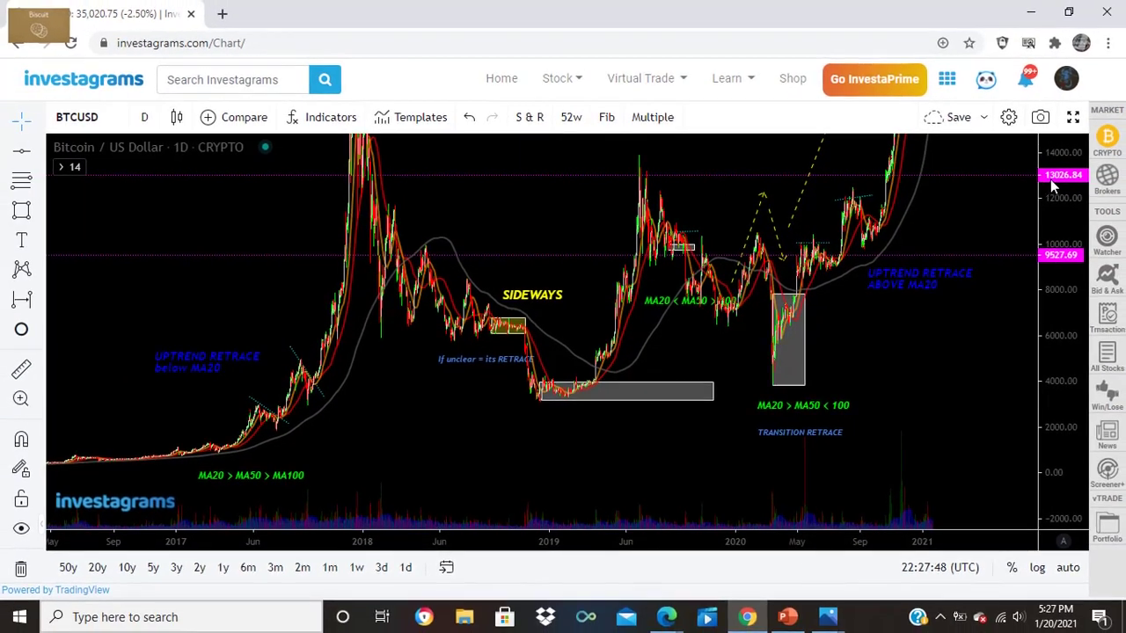
{"action": "left_click_drag", "start_coordinate": [1106, 191], "coordinate": [1112, 547]}
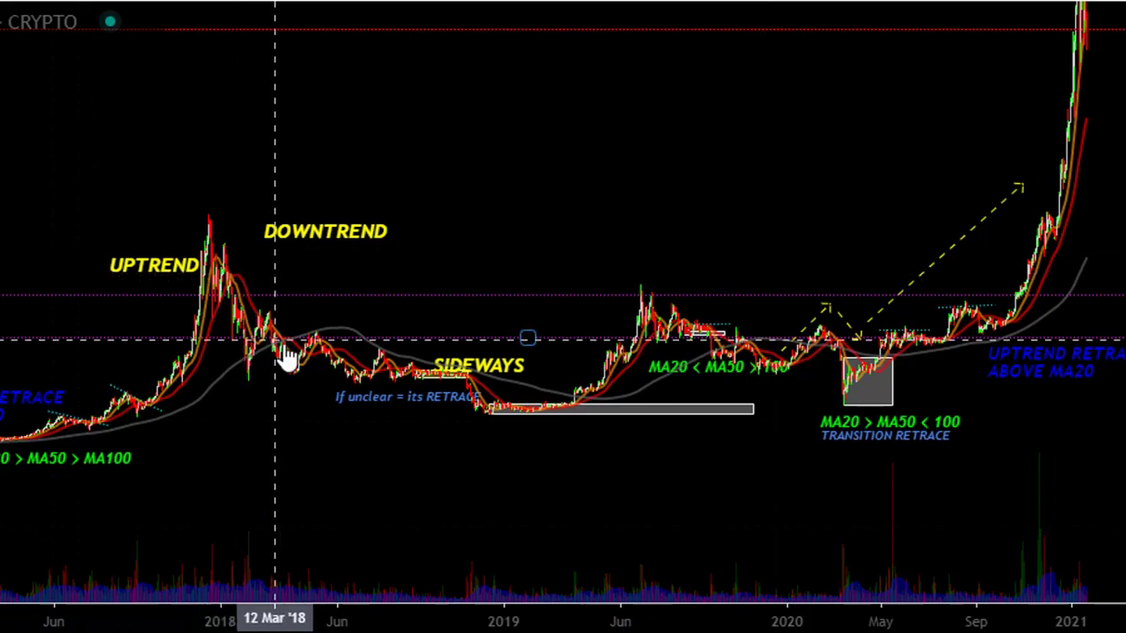
{"action": "mouse_move", "coordinate": [508, 383]}
{"action": "left_mouse_down"}
{"action": "mouse_move", "coordinate": [533, 335]}
{"action": "mouse_move", "coordinate": [479, 355]}
{"action": "mouse_move", "coordinate": [486, 345]}
{"action": "left_mouse_up"}
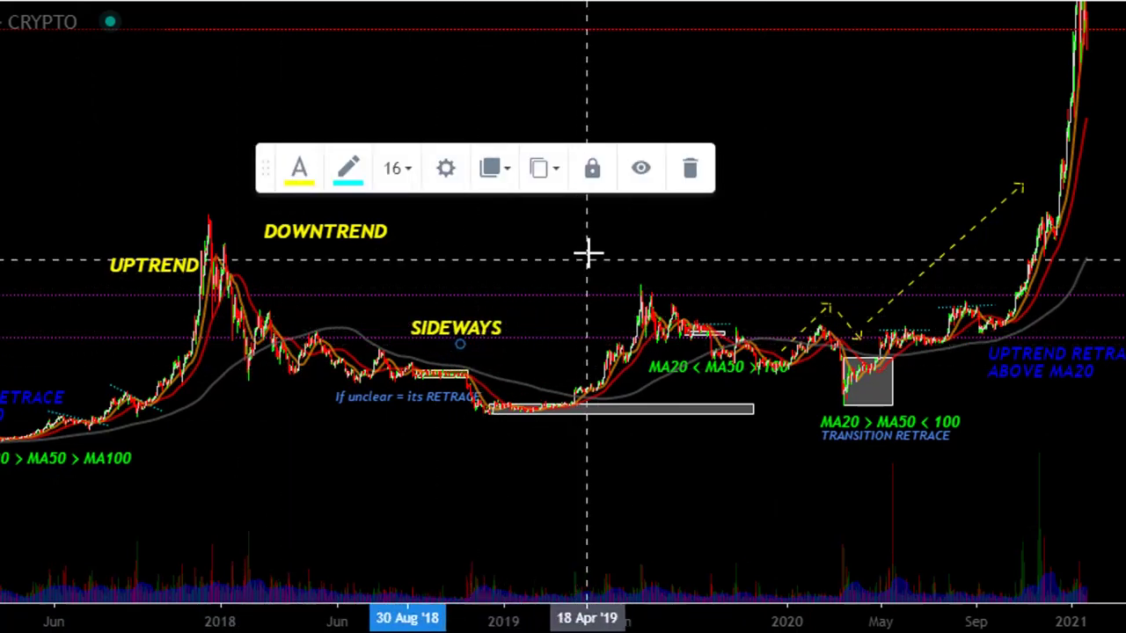
{"action": "left_click", "coordinate": [586, 253]}
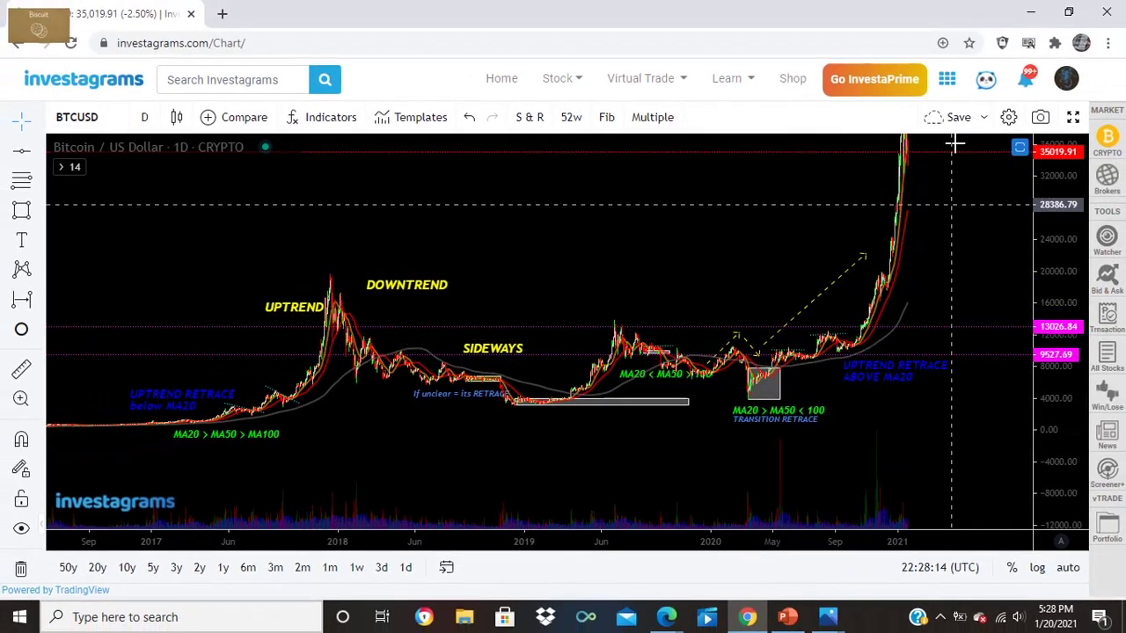
- Check the Retrace slide in the PowerPoint slide show, return to the chart and examine the 2017 uptrend, 2018 downtrend and sideways range
{"action": "left_click", "coordinate": [787, 616]}
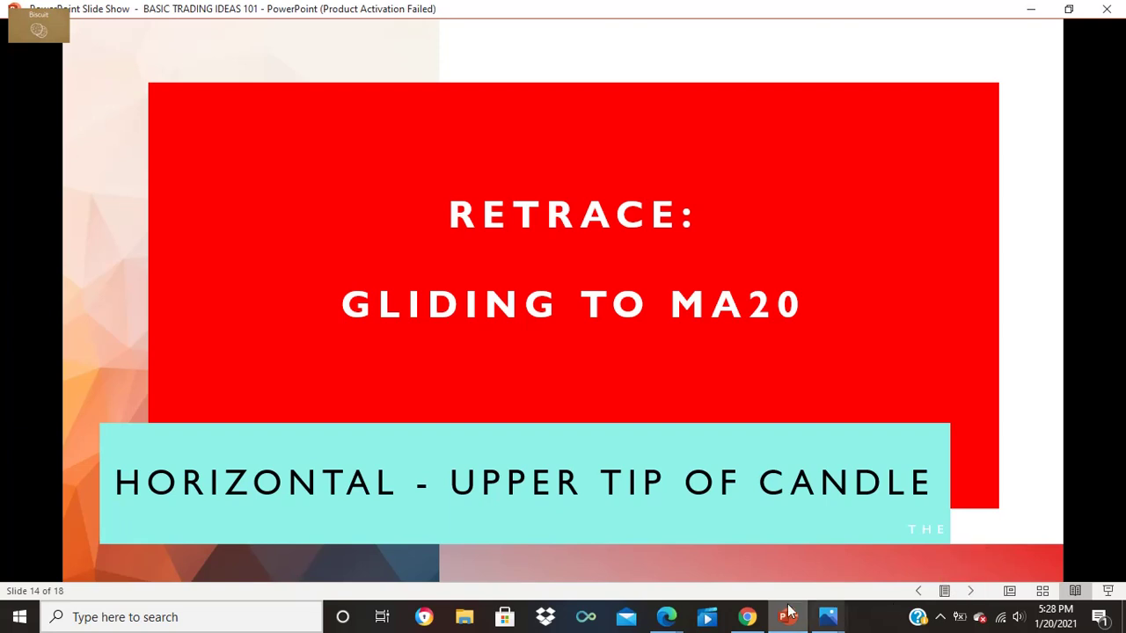
{"action": "left_click", "coordinate": [747, 619]}
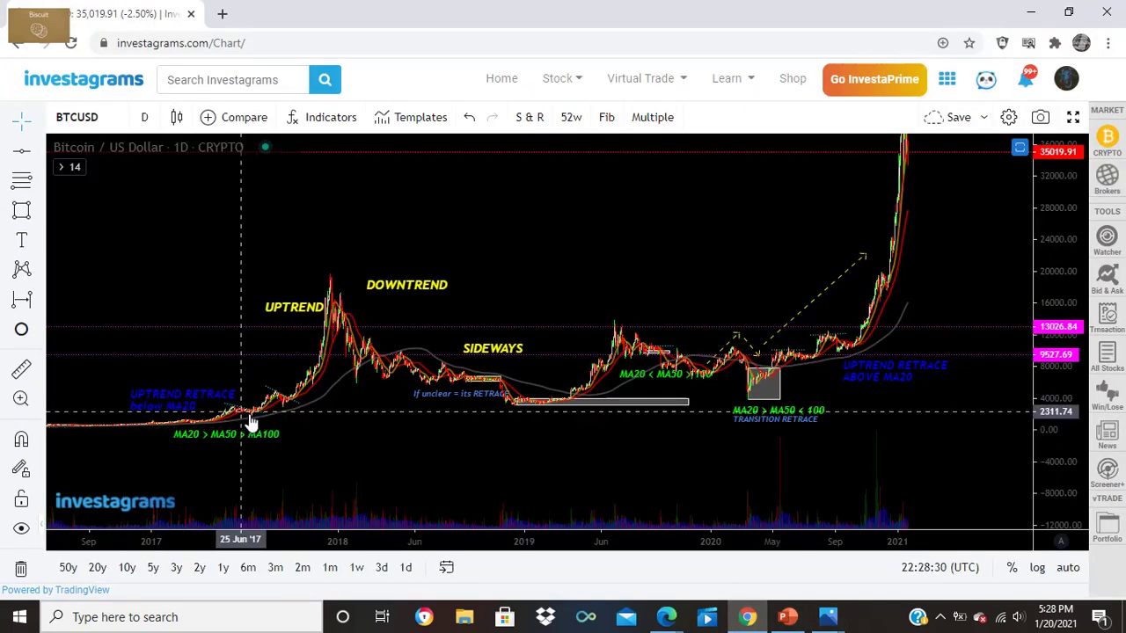
{"action": "scroll", "coordinate": [378, 413], "scroll_direction": "up", "scroll_amount": 3}
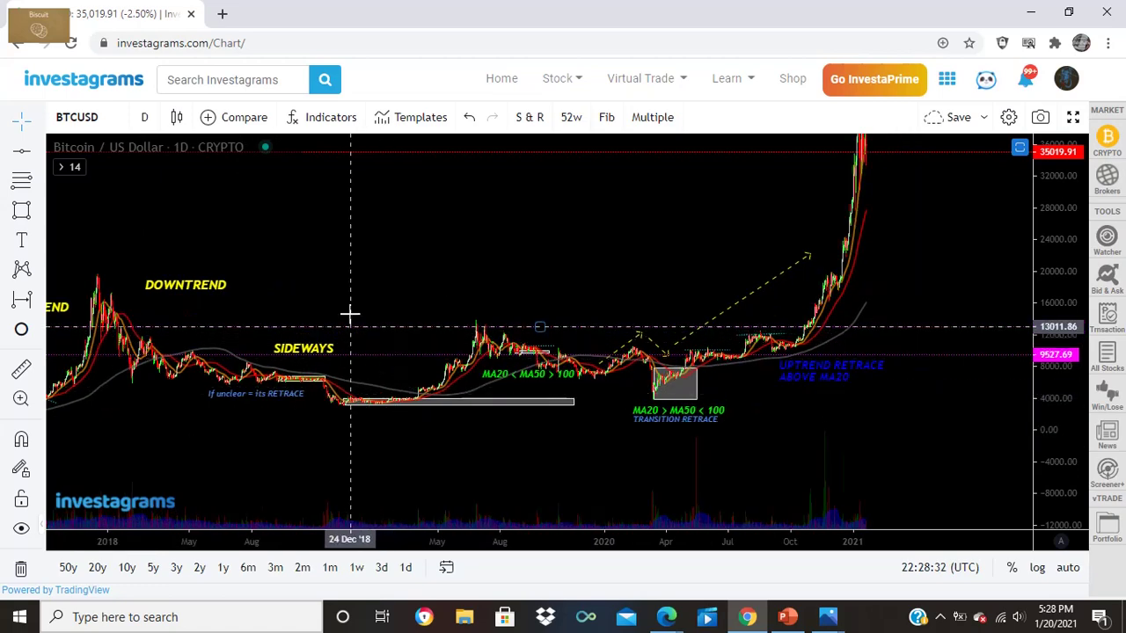
{"action": "left_click_drag", "start_coordinate": [523, 281], "coordinate": [762, 272]}
{"action": "scroll", "coordinate": [465, 411], "scroll_direction": "up", "scroll_amount": 4}
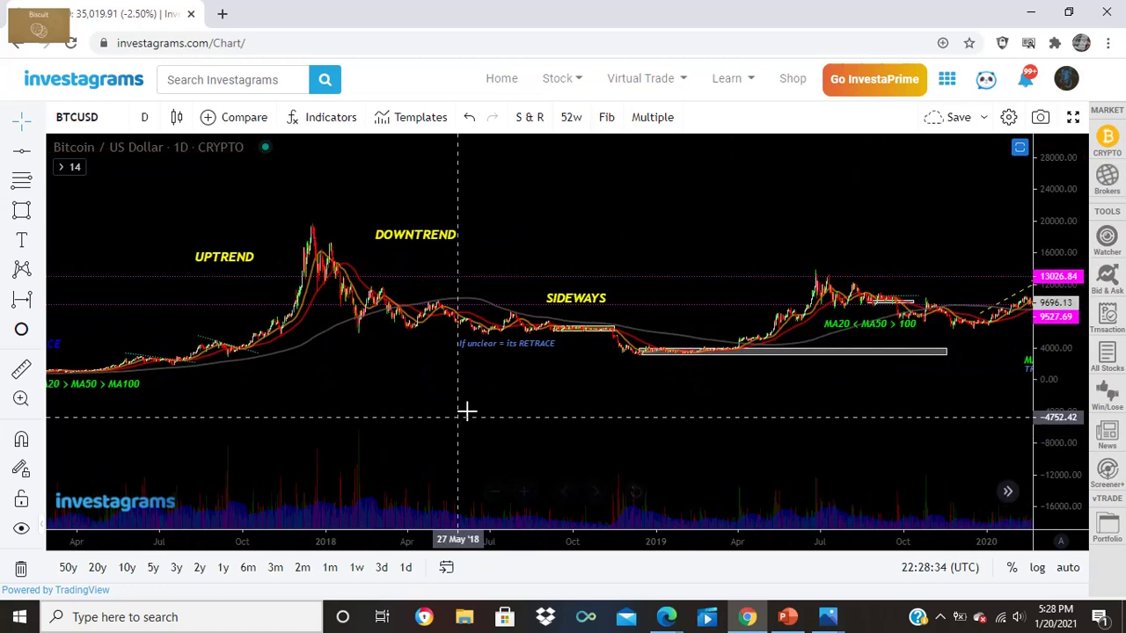
{"action": "left_click_drag", "start_coordinate": [433, 410], "coordinate": [639, 403]}
{"action": "scroll", "coordinate": [575, 400], "scroll_direction": "up", "scroll_amount": 3}
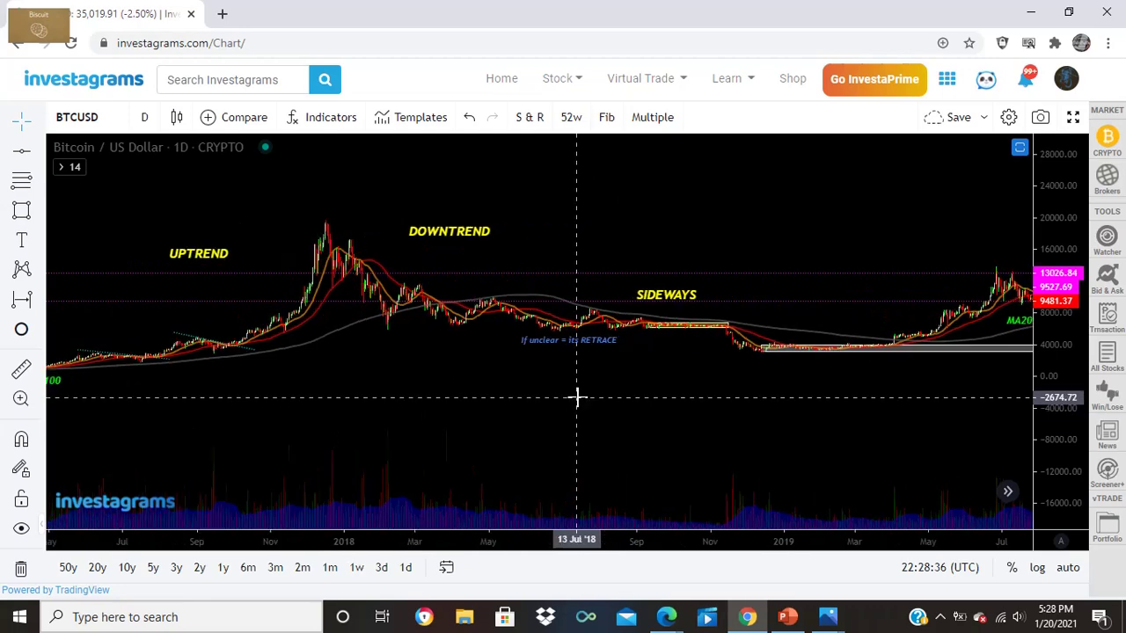
{"action": "left_click_drag", "start_coordinate": [548, 246], "coordinate": [807, 233]}
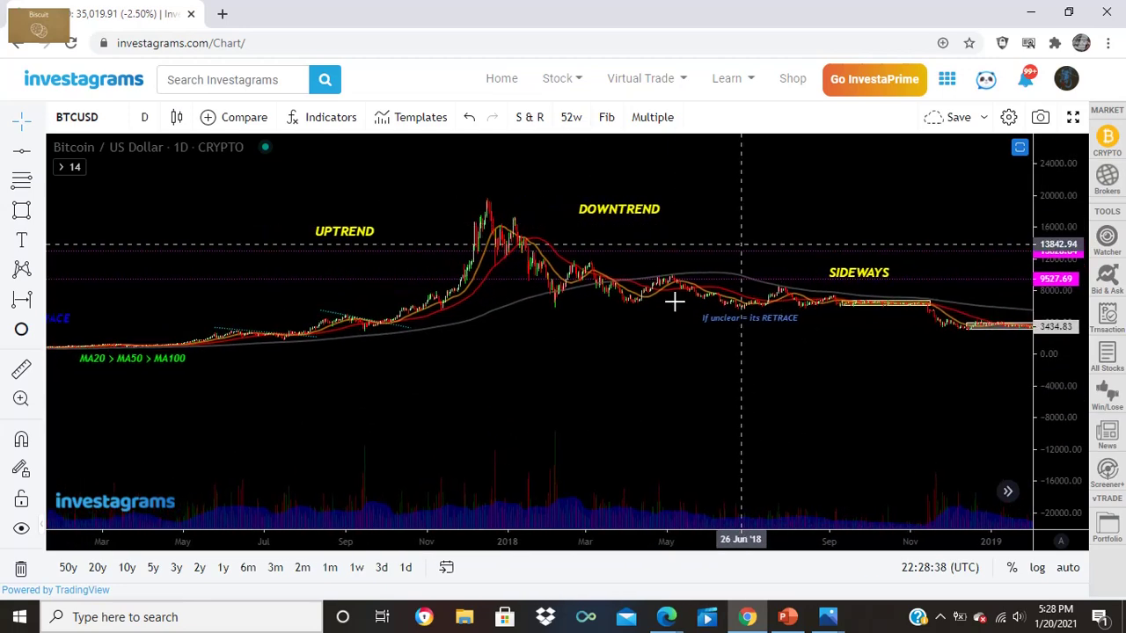
{"action": "left_click_drag", "start_coordinate": [1049, 414], "coordinate": [1048, 289]}
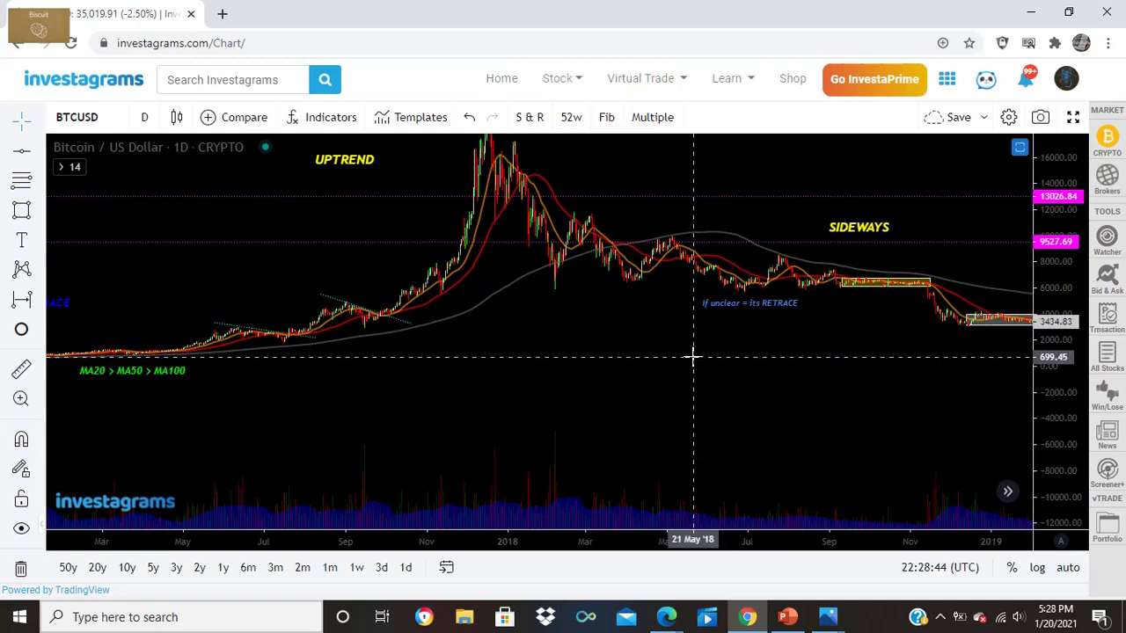
{"action": "left_click_drag", "start_coordinate": [693, 356], "coordinate": [729, 409]}
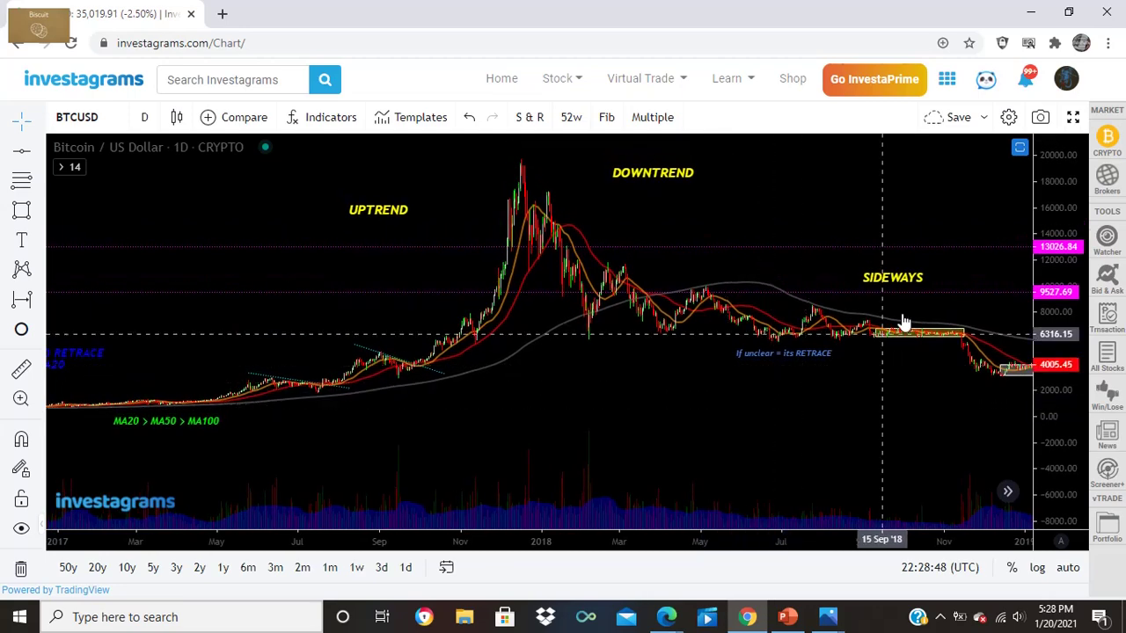
- Level the dotted line over the August 2020 highs, spanning 22 Jul '20 to 23 Sep '20 at about 12034 to 11957
{"action": "scroll", "coordinate": [440, 417], "scroll_direction": "down", "scroll_amount": 2}
{"action": "scroll", "coordinate": [528, 396], "scroll_direction": "down", "scroll_amount": 5}
{"action": "left_click_drag", "start_coordinate": [739, 376], "coordinate": [568, 360]}
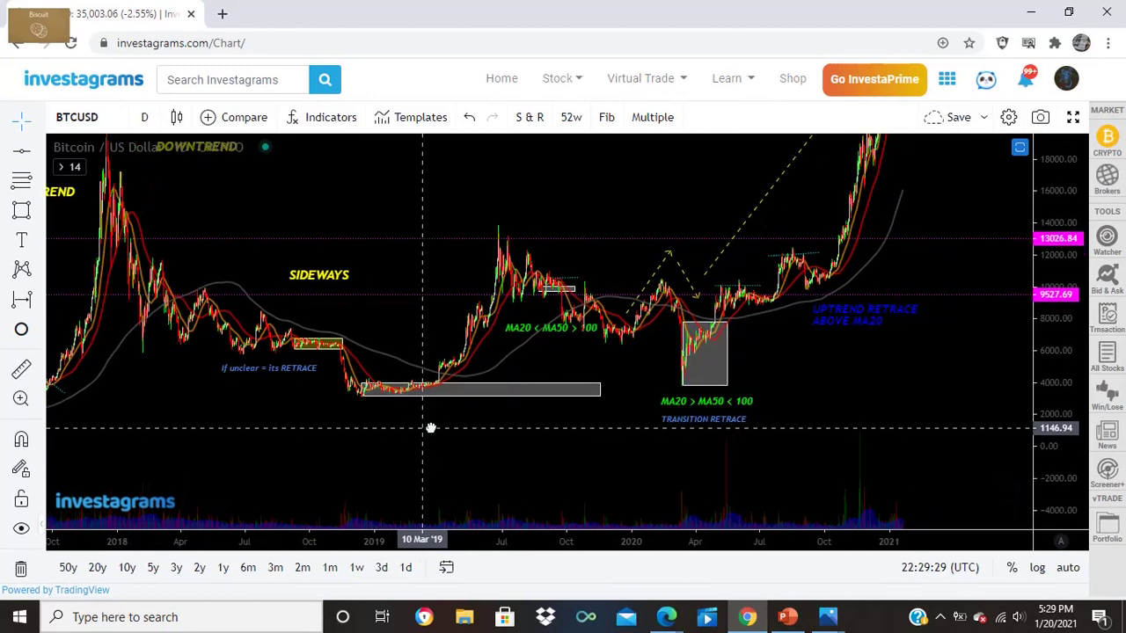
{"action": "left_click_drag", "start_coordinate": [864, 356], "coordinate": [835, 379]}
{"action": "left_click_drag", "start_coordinate": [1047, 324], "coordinate": [1044, 256]}
{"action": "left_click_drag", "start_coordinate": [962, 191], "coordinate": [902, 296]}
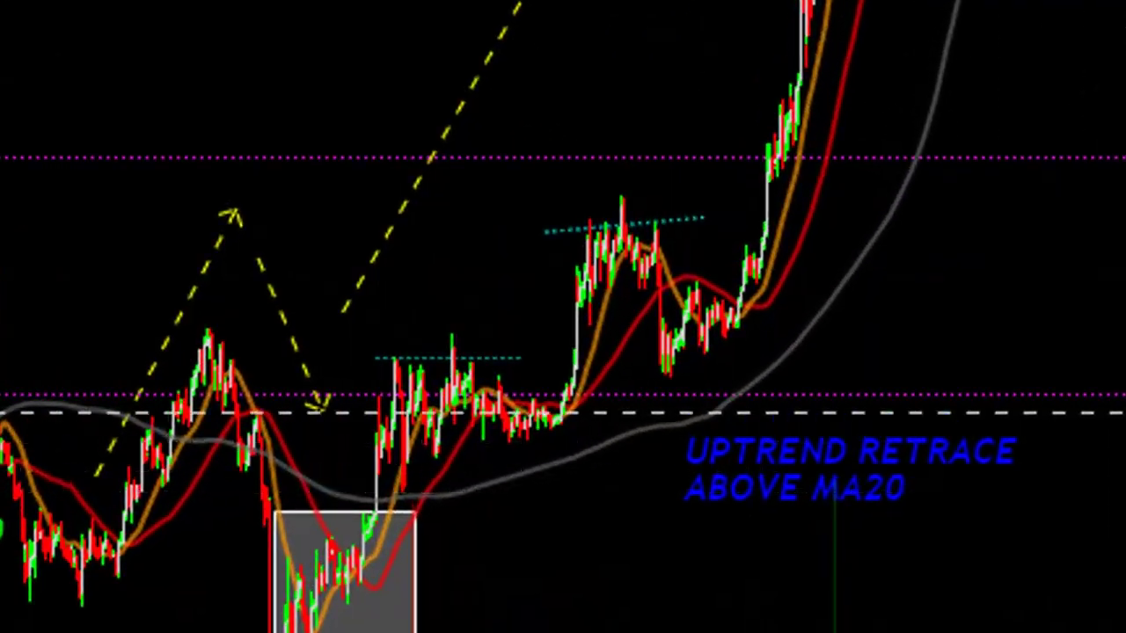
{"action": "left_click", "coordinate": [384, 355]}
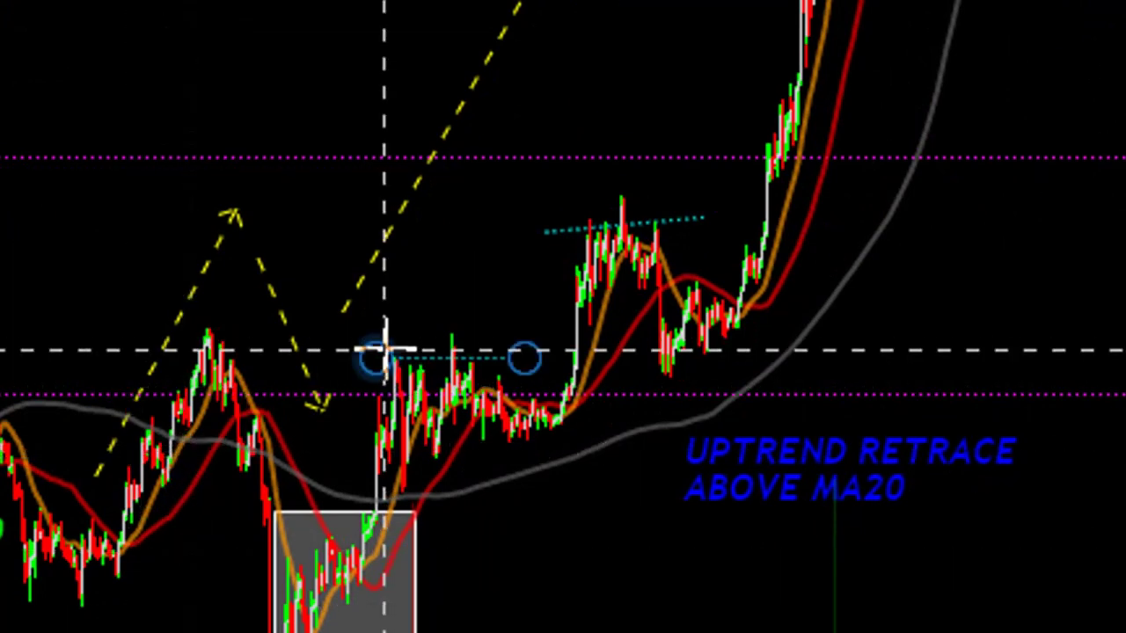
{"action": "left_click", "coordinate": [542, 411]}
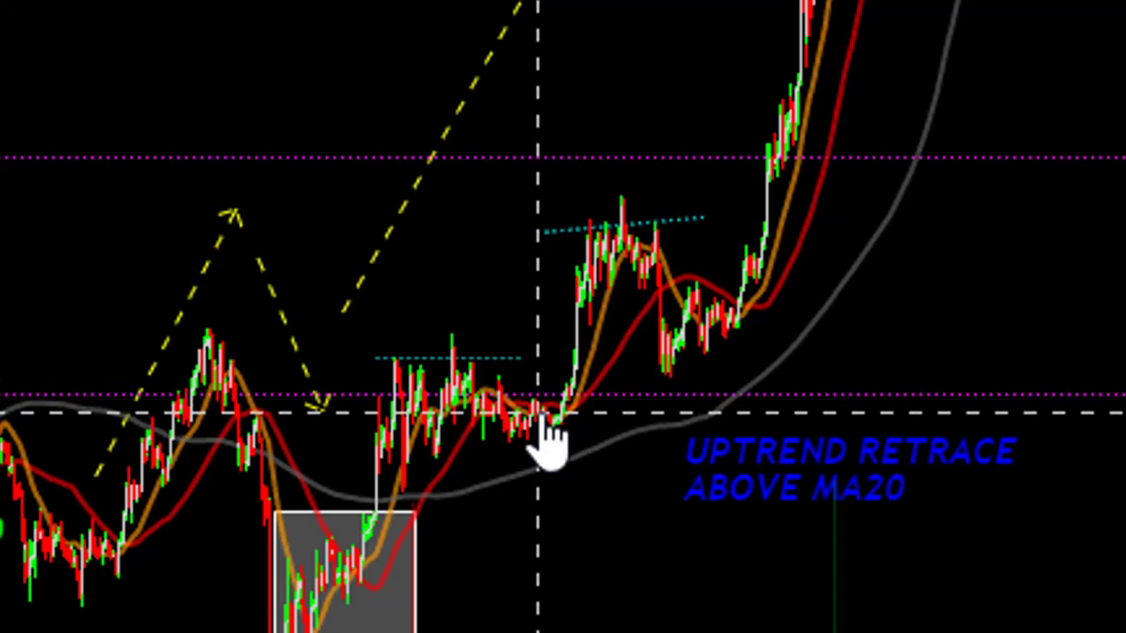
{"action": "left_click", "coordinate": [708, 216]}
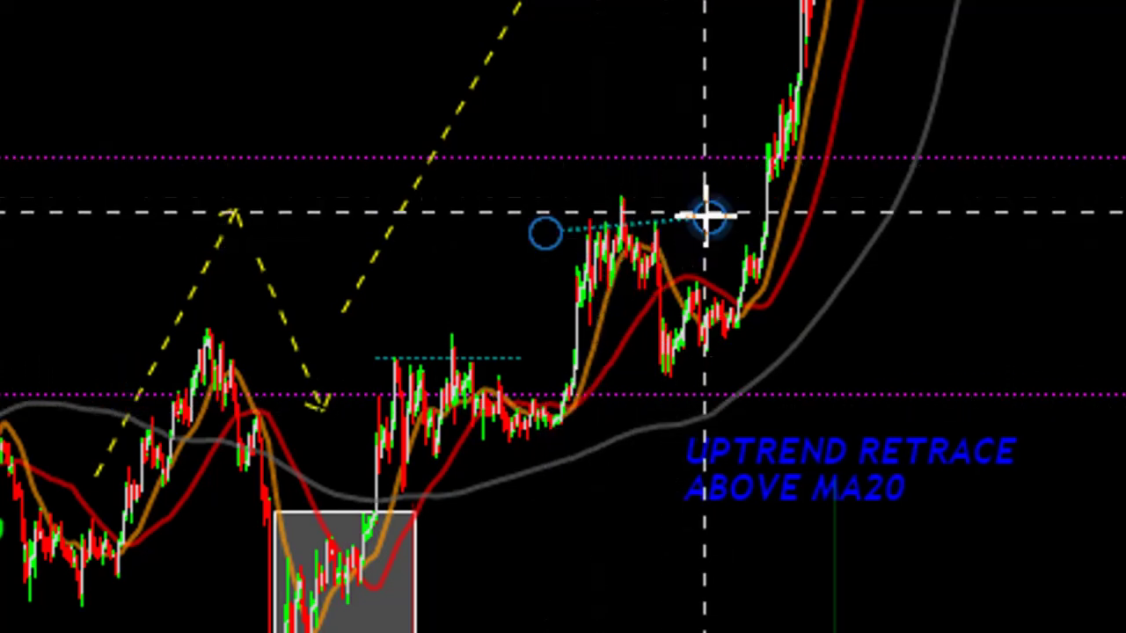
{"action": "left_click_drag", "start_coordinate": [707, 218], "coordinate": [704, 231]}
{"action": "mouse_move", "coordinate": [545, 232]}
{"action": "left_mouse_down"}
{"action": "mouse_move", "coordinate": [557, 208]}
{"action": "mouse_move", "coordinate": [563, 227]}
{"action": "left_mouse_up"}
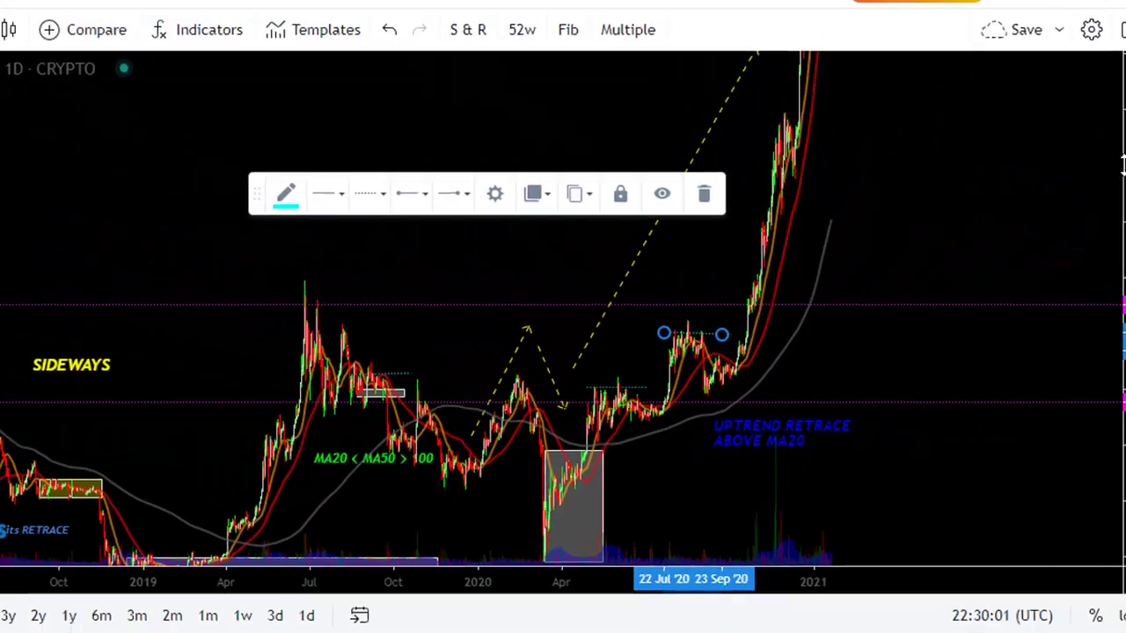
- Draw a magenta freehand arc over the highs from early November to late December 2020, peaking at about 20300
{"action": "scroll", "coordinate": [919, 315], "scroll_direction": "up", "scroll_amount": 3}
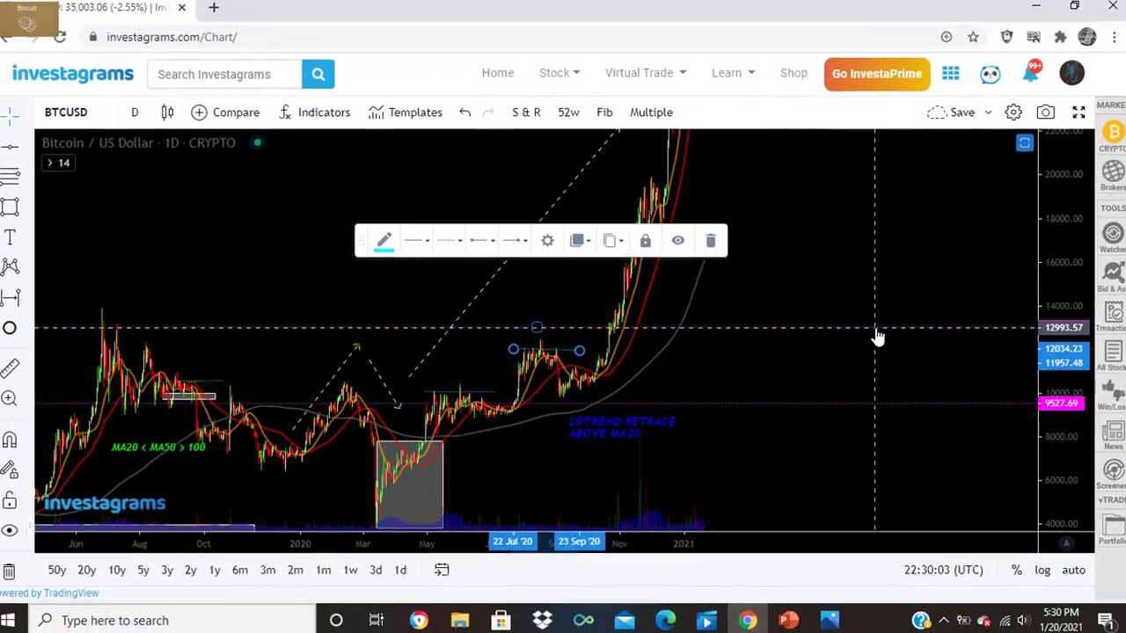
{"action": "left_click_drag", "start_coordinate": [886, 218], "coordinate": [951, 303]}
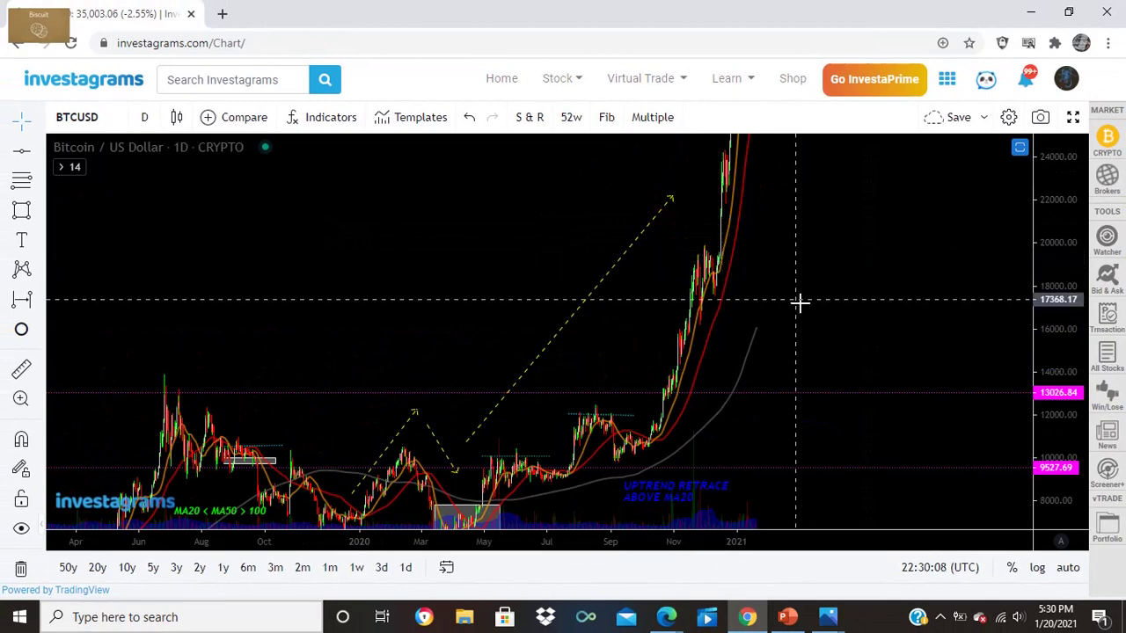
{"action": "scroll", "coordinate": [794, 299], "scroll_direction": "up", "scroll_amount": 2}
{"action": "left_click_drag", "start_coordinate": [715, 267], "coordinate": [858, 290]}
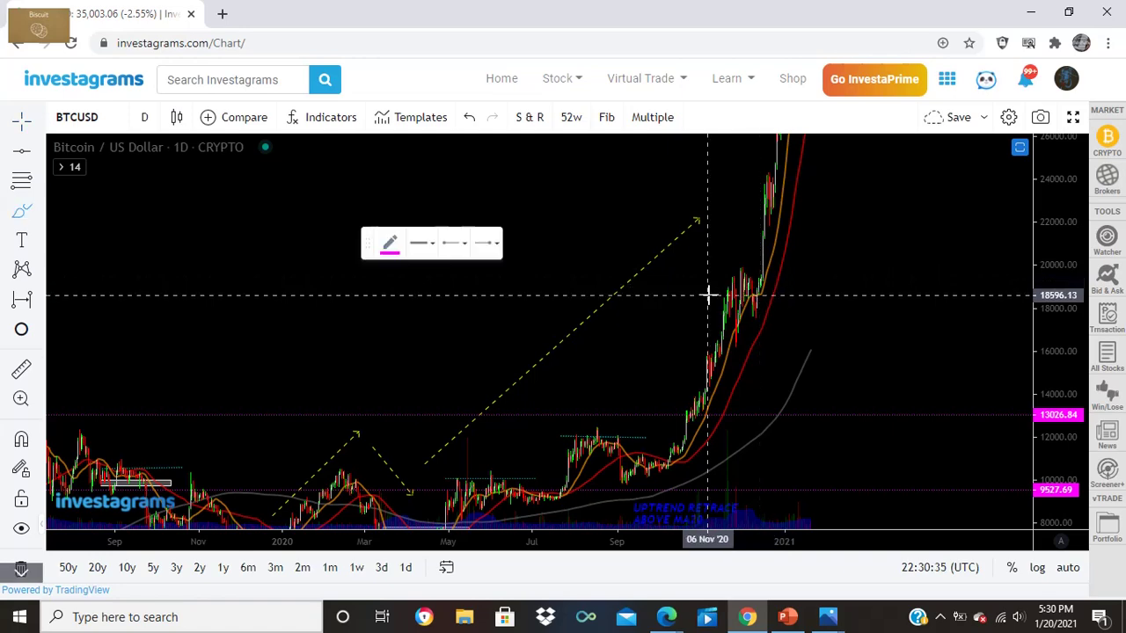
{"action": "mouse_move", "coordinate": [709, 292]}
{"action": "left_mouse_down"}
{"action": "mouse_move", "coordinate": [746, 255]}
{"action": "mouse_move", "coordinate": [778, 296]}
{"action": "left_mouse_up"}
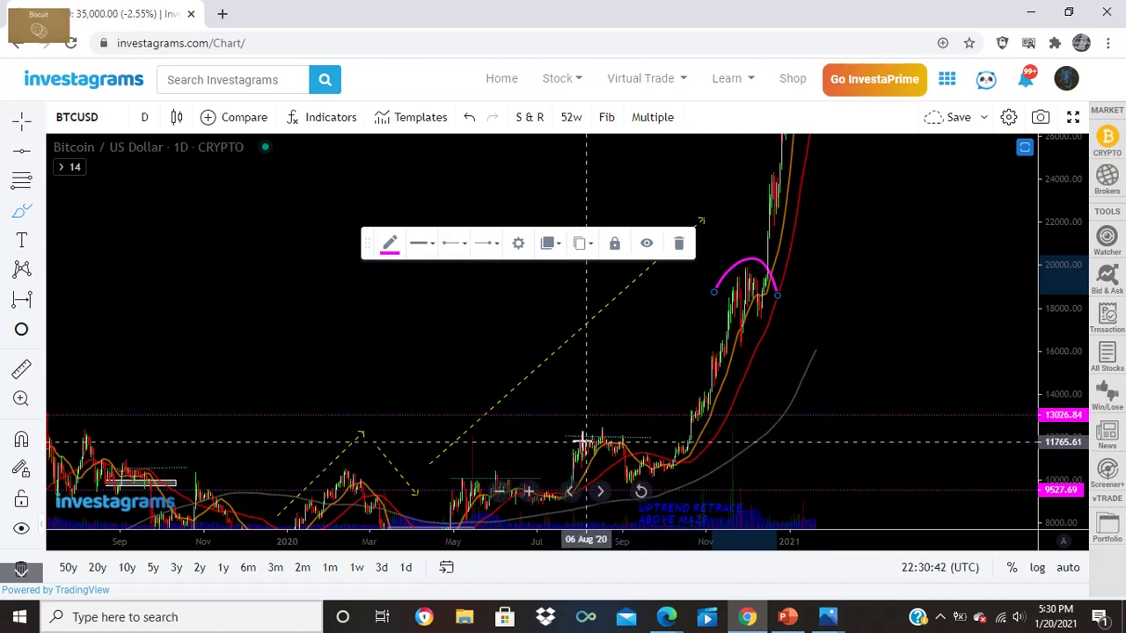
{"action": "left_click", "coordinate": [621, 428]}
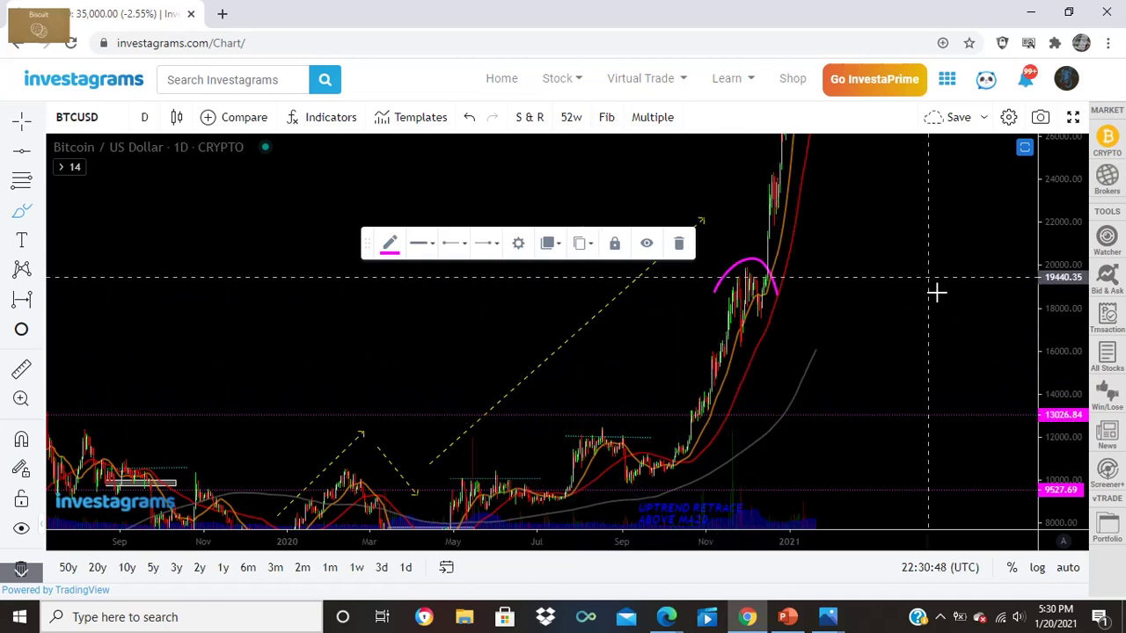
{"action": "left_click", "coordinate": [943, 323]}
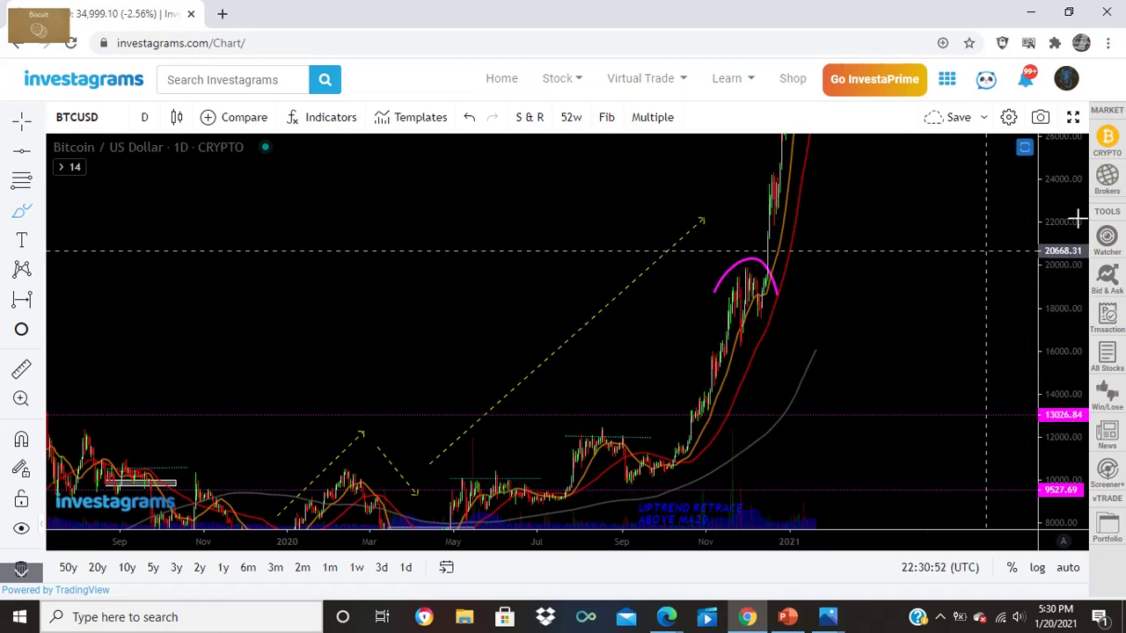
- Compress the price scale to show the rise up to January 2021, and switch to the Retrace slide in PowerPoint
{"action": "left_click_drag", "start_coordinate": [1066, 231], "coordinate": [1062, 293]}
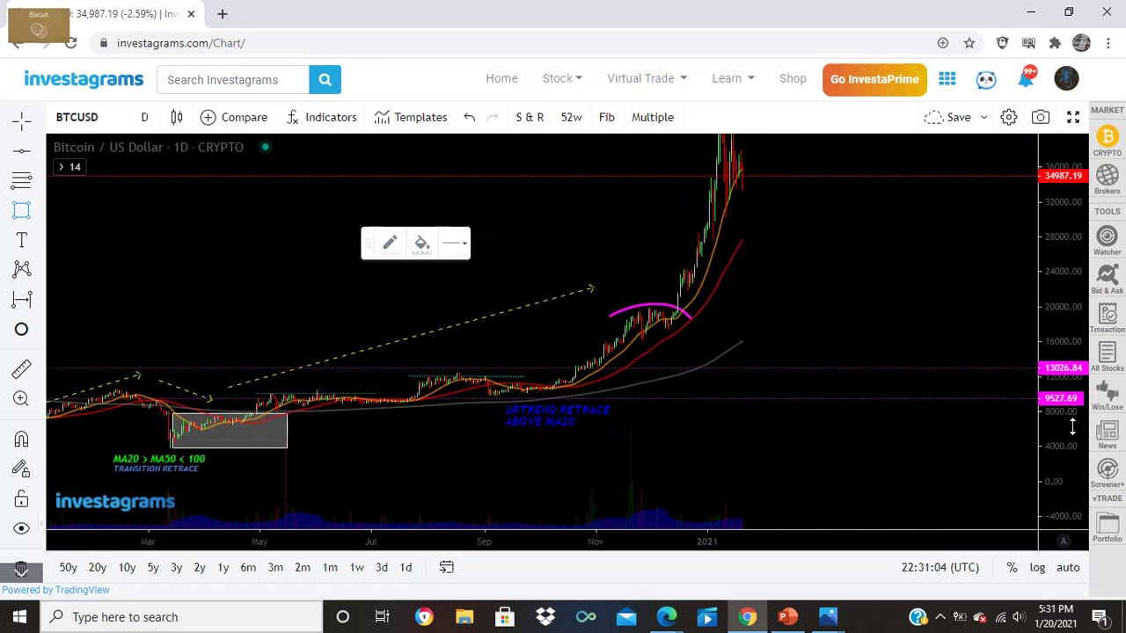
{"action": "left_click_drag", "start_coordinate": [1072, 428], "coordinate": [1062, 404]}
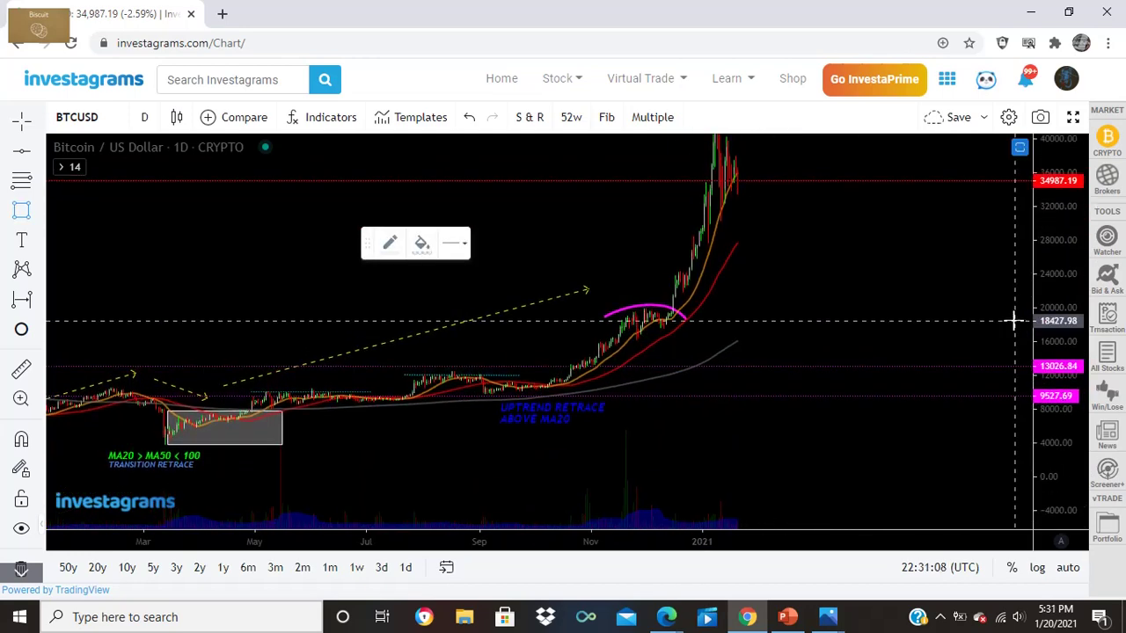
{"action": "key", "text": "alt+Tab"}
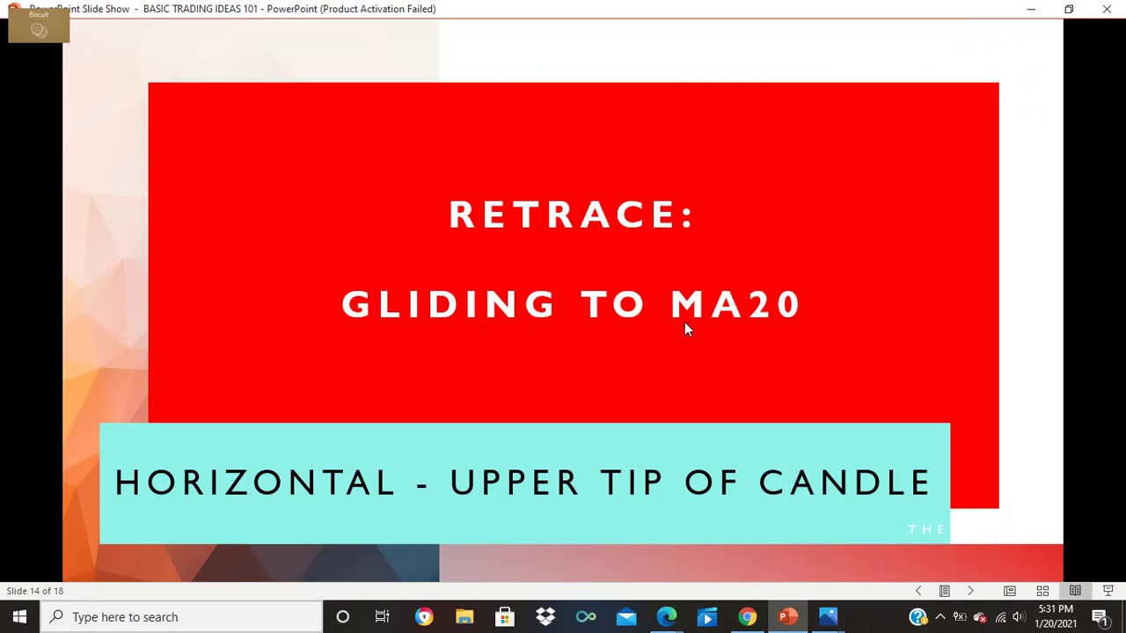
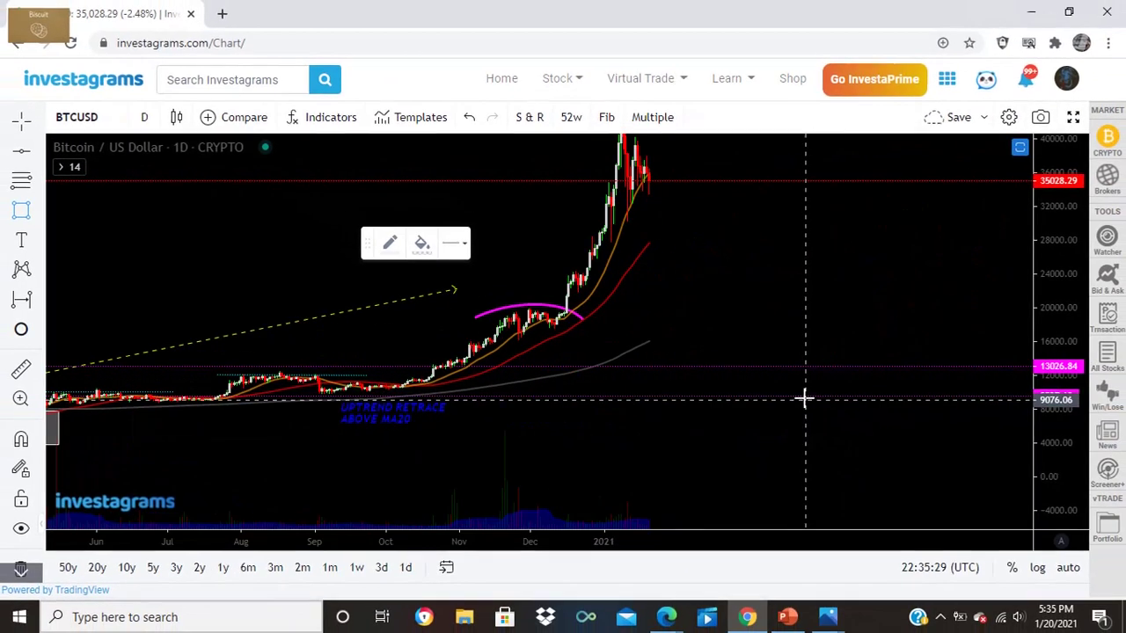
- Examine the candles and moving averages on the chart from September 2020 to January 2021, around the magenta arc
{"action": "left_click_drag", "start_coordinate": [804, 394], "coordinate": [459, 276]}
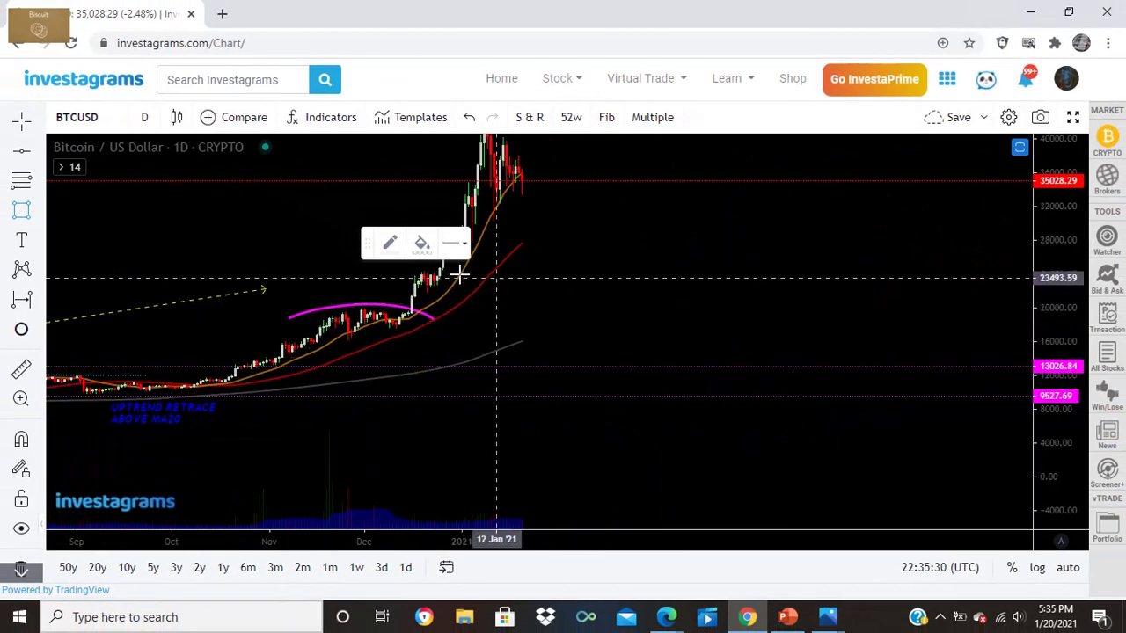
{"action": "left_click", "coordinate": [566, 254]}
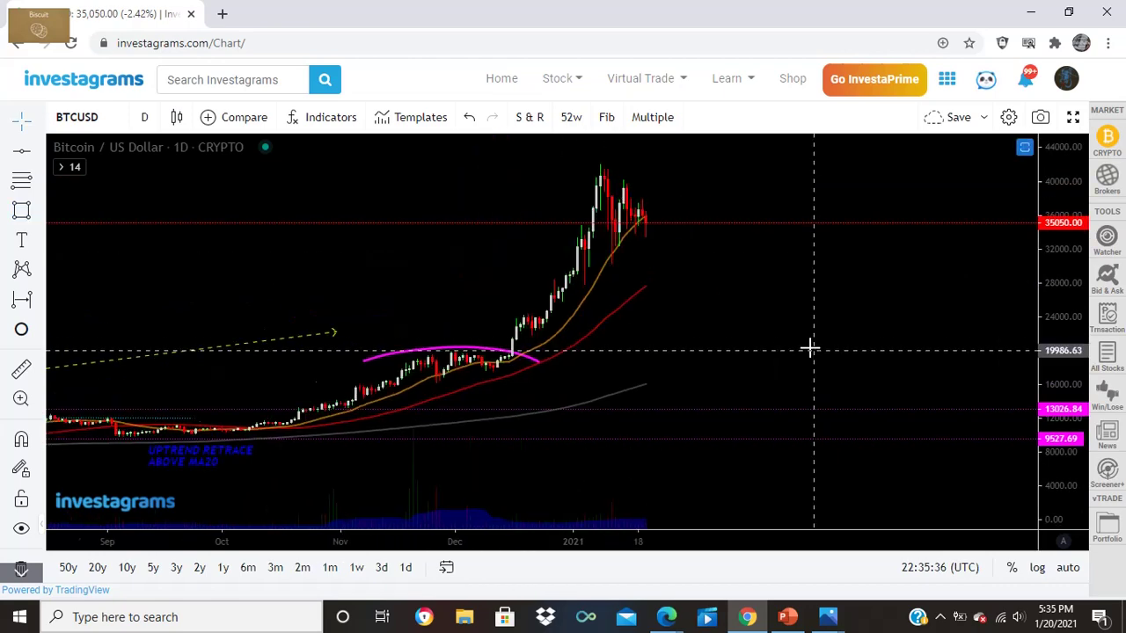
{"action": "scroll", "coordinate": [810, 348], "scroll_direction": "up", "scroll_amount": 1}
{"action": "left_click_drag", "start_coordinate": [653, 299], "coordinate": [911, 301]}
{"action": "left_click_drag", "start_coordinate": [1057, 368], "coordinate": [1064, 321]}
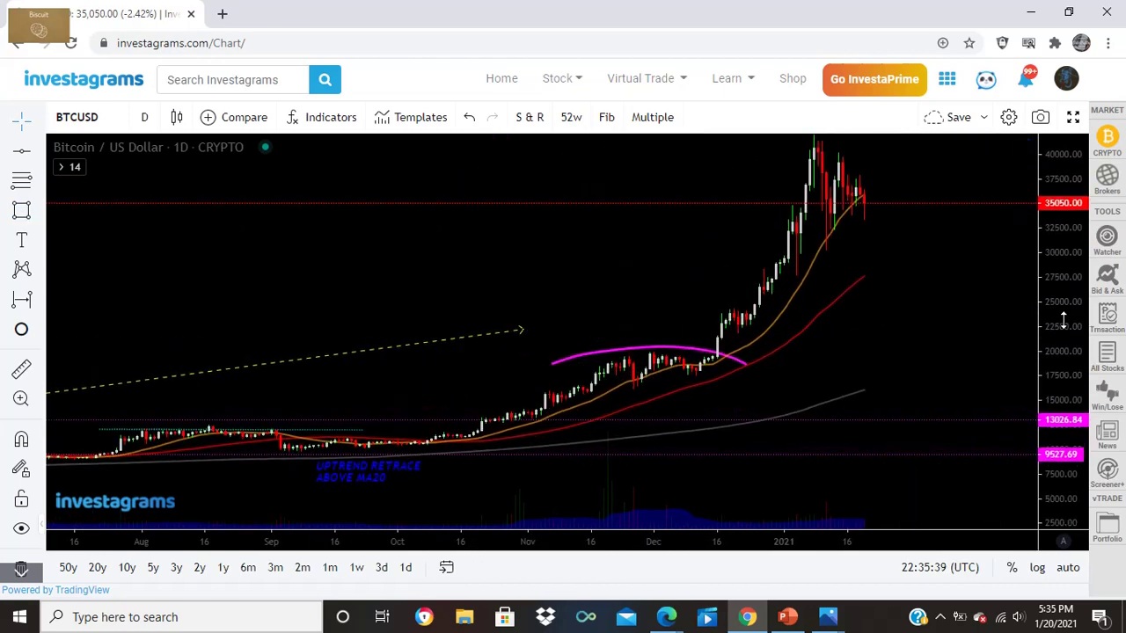
{"action": "scroll", "coordinate": [905, 361], "scroll_direction": "up", "scroll_amount": 1}
{"action": "left_click_drag", "start_coordinate": [911, 352], "coordinate": [977, 333]}
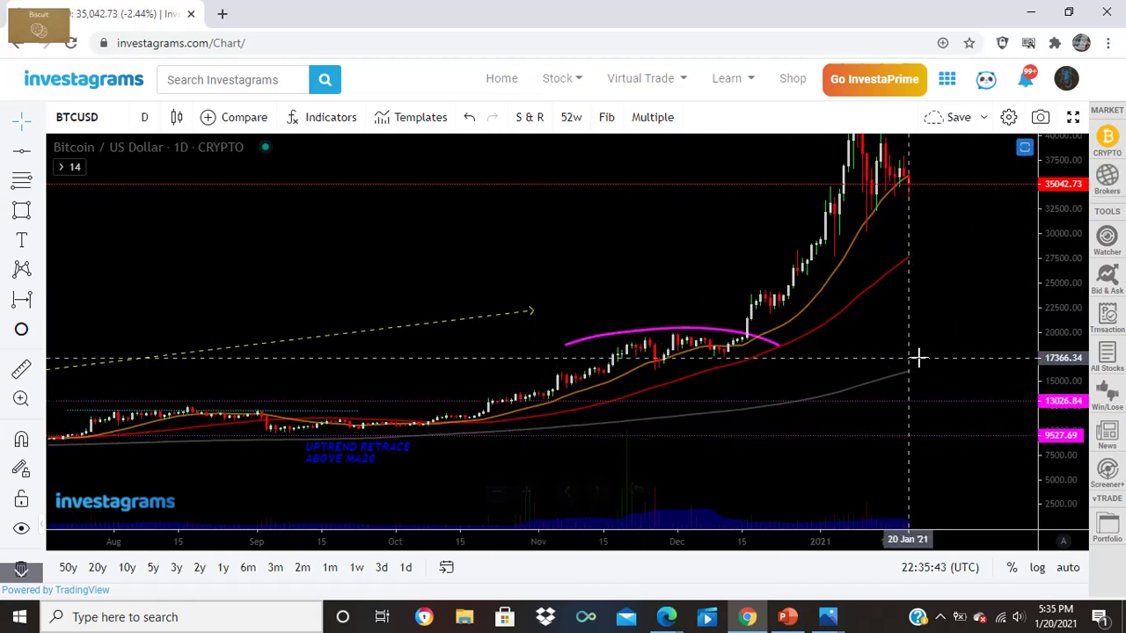
{"action": "left_click_drag", "start_coordinate": [1063, 305], "coordinate": [1061, 293]}
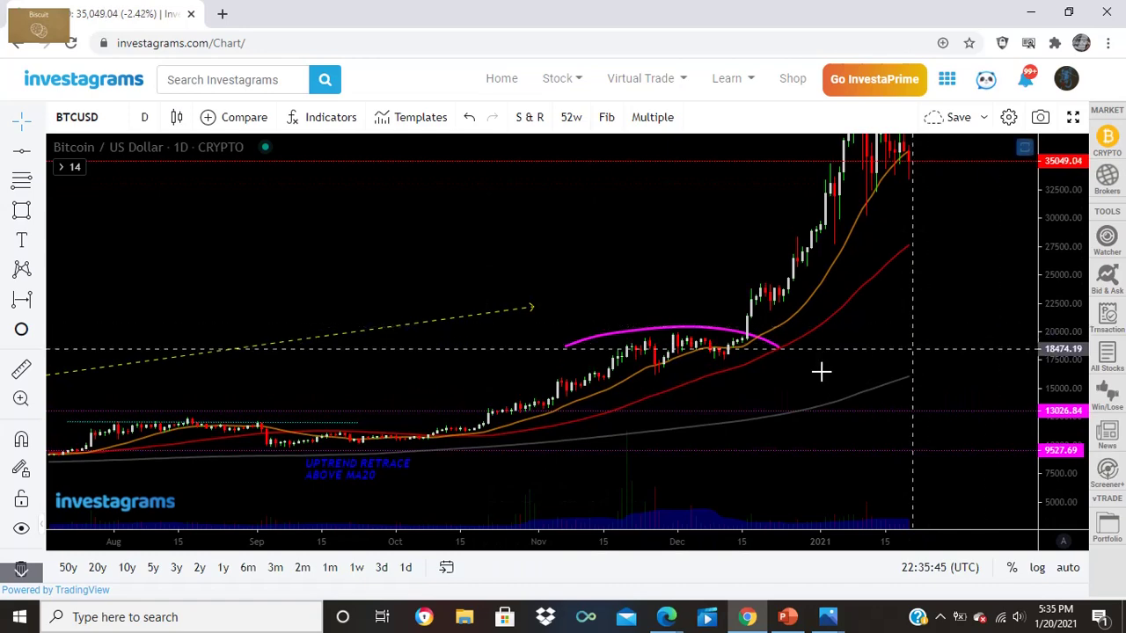
{"action": "scroll", "coordinate": [831, 369], "scroll_direction": "up", "scroll_amount": 1}
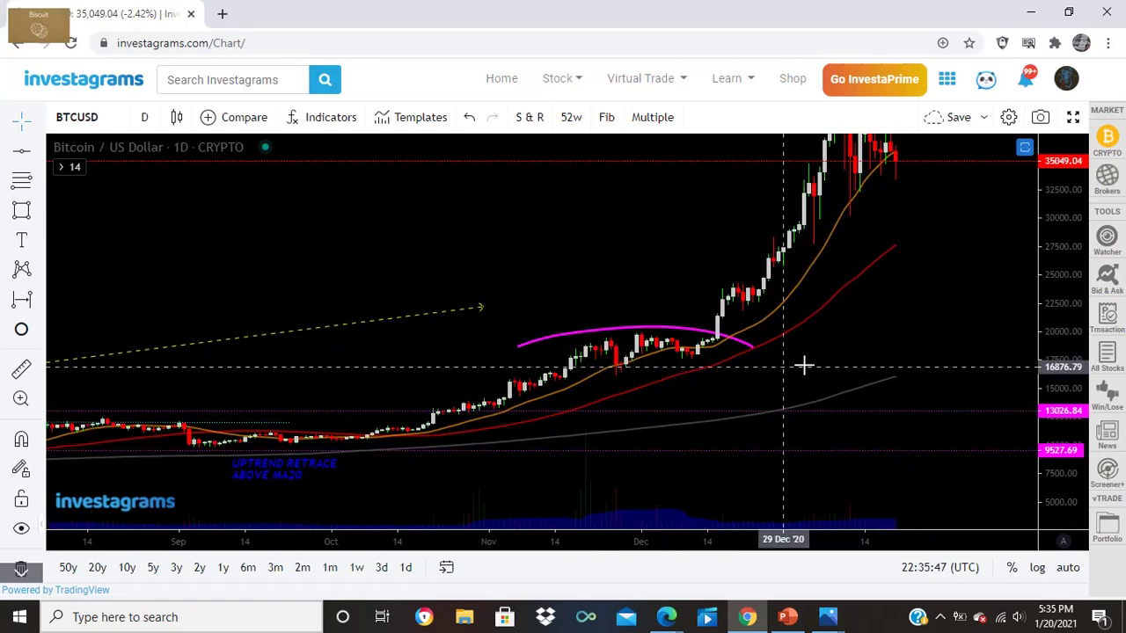
{"action": "left_click_drag", "start_coordinate": [794, 366], "coordinate": [897, 346]}
{"action": "scroll", "coordinate": [889, 369], "scroll_direction": "up", "scroll_amount": 2}
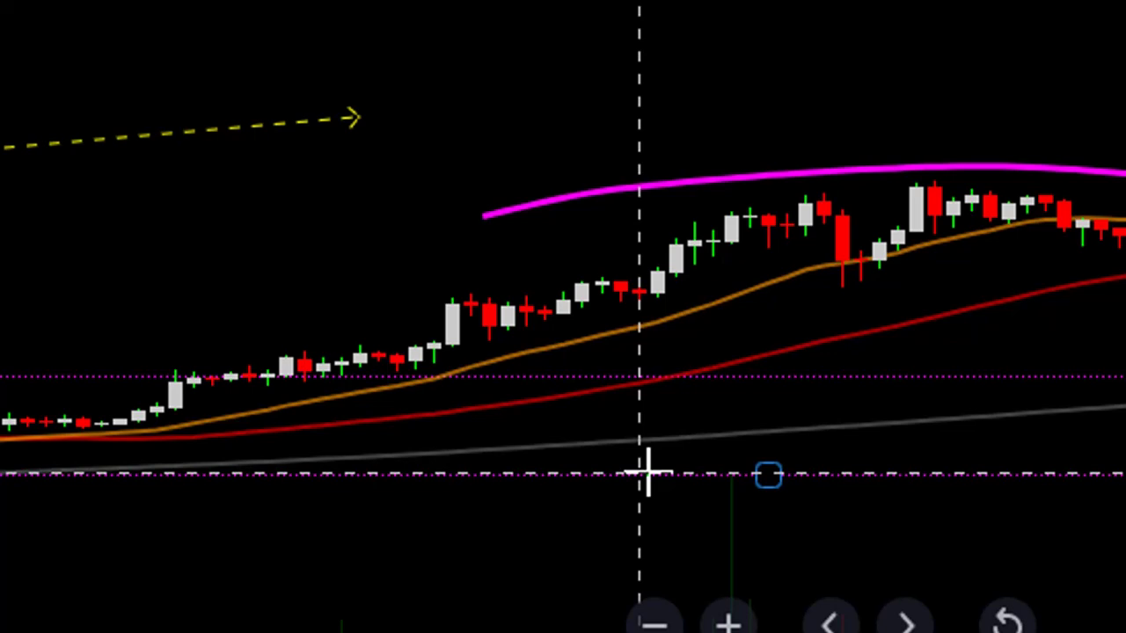
{"action": "scroll", "coordinate": [774, 466], "scroll_direction": "down", "scroll_amount": 2}
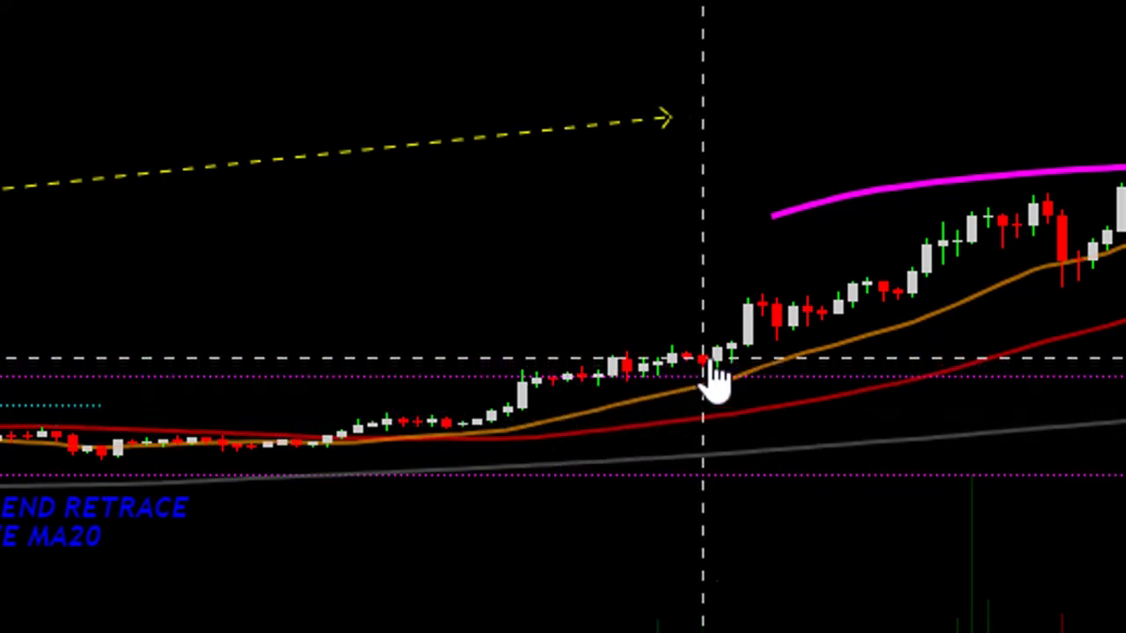
{"action": "scroll", "coordinate": [563, 369], "scroll_direction": "up", "scroll_amount": 1}
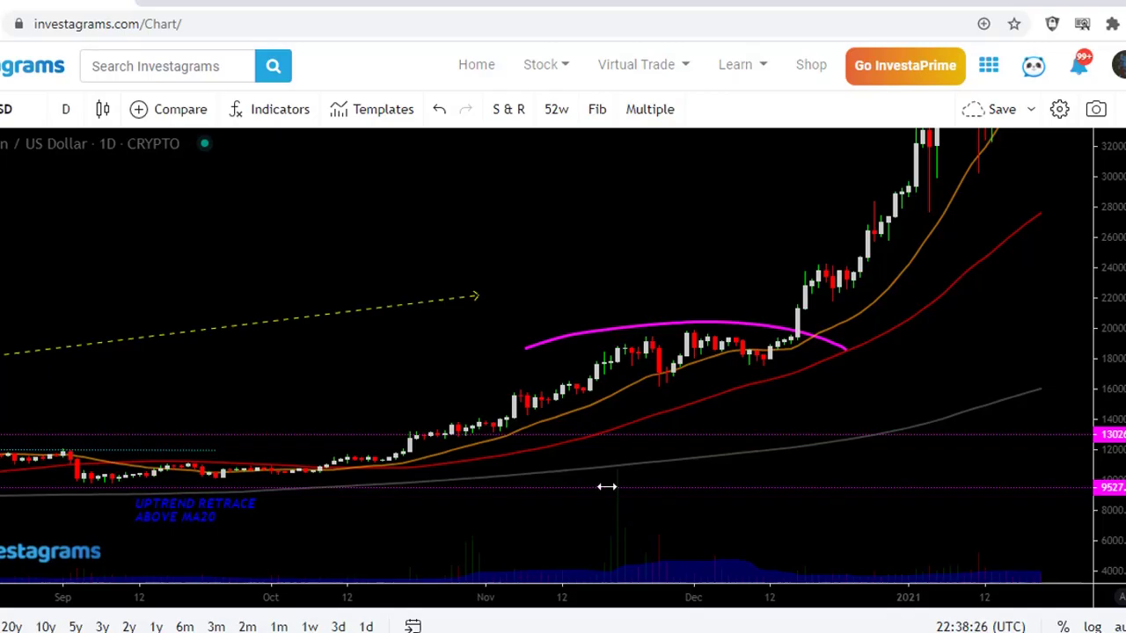
- Bring the January 2021 peak fully into view and display the support and resistance levels on the chart
{"action": "scroll", "coordinate": [654, 452], "scroll_direction": "down", "scroll_amount": 5}
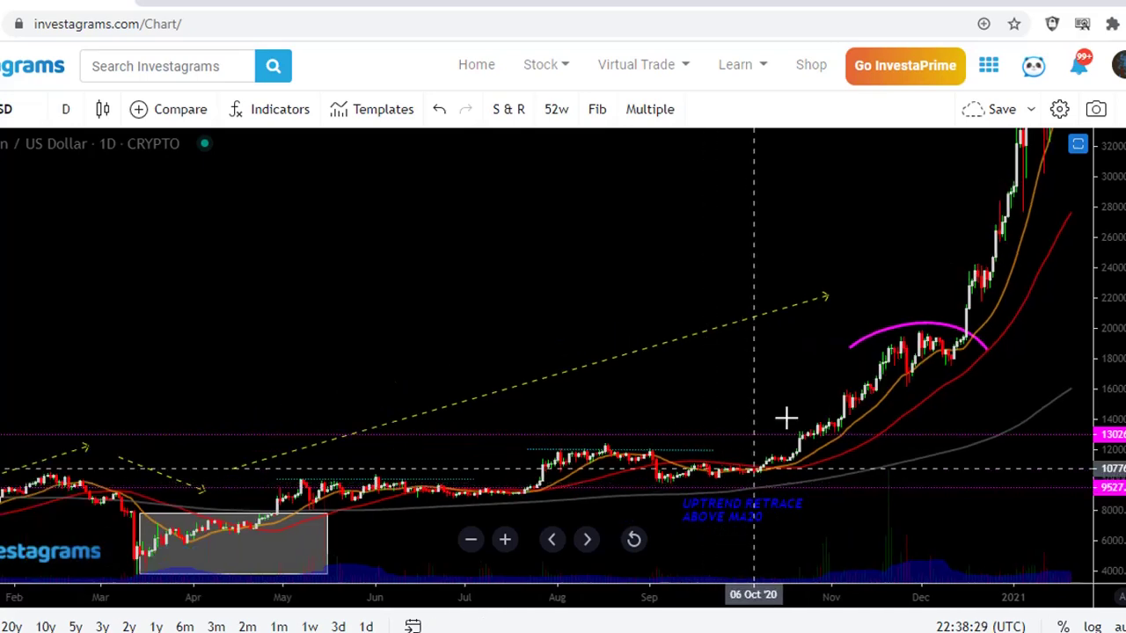
{"action": "left_click_drag", "start_coordinate": [1112, 397], "coordinate": [1091, 470]}
{"action": "left_click_drag", "start_coordinate": [1014, 360], "coordinate": [641, 467]}
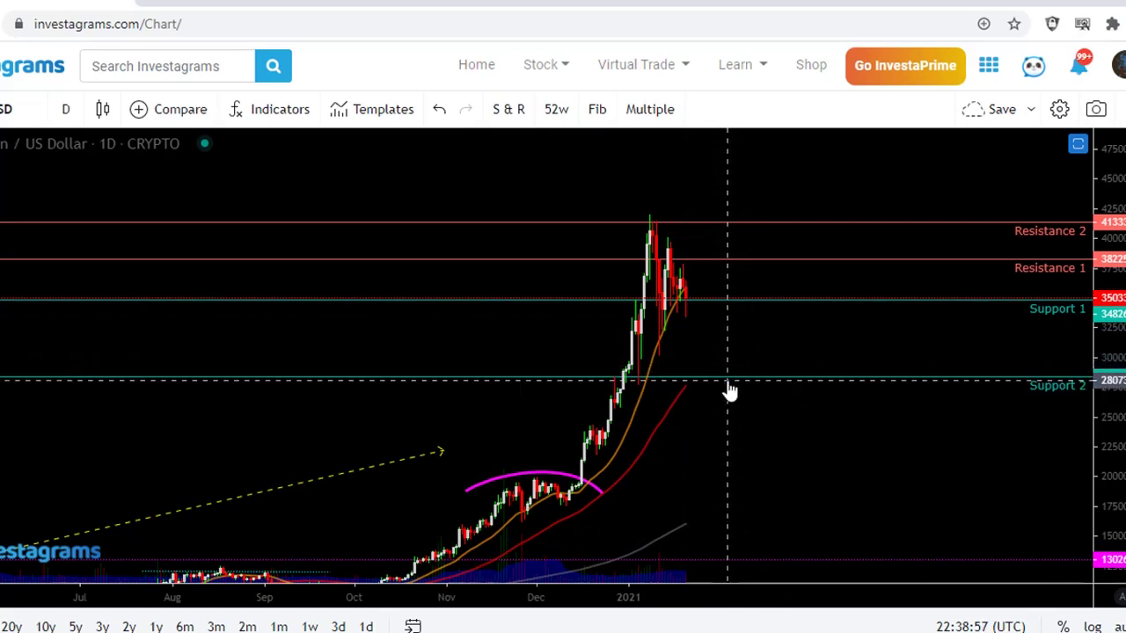
- Review the Buying Techniq slide in the PowerPoint slide show and return to the BTCUSD chart in Chrome
{"action": "mouse_move", "coordinate": [805, 632]}
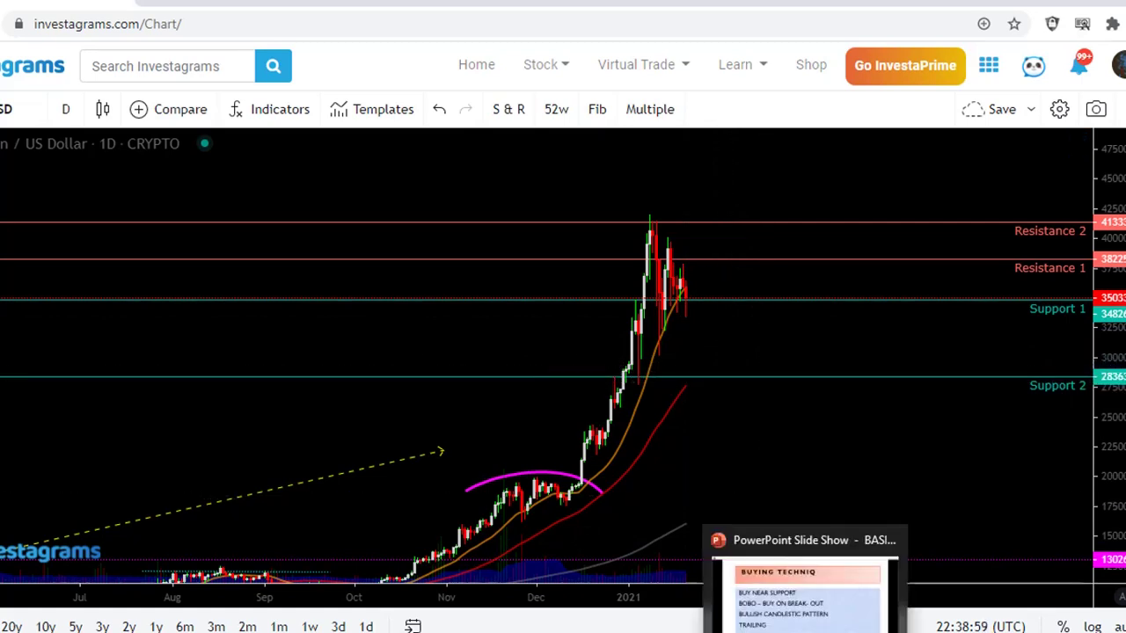
{"action": "left_click", "coordinate": [802, 598]}
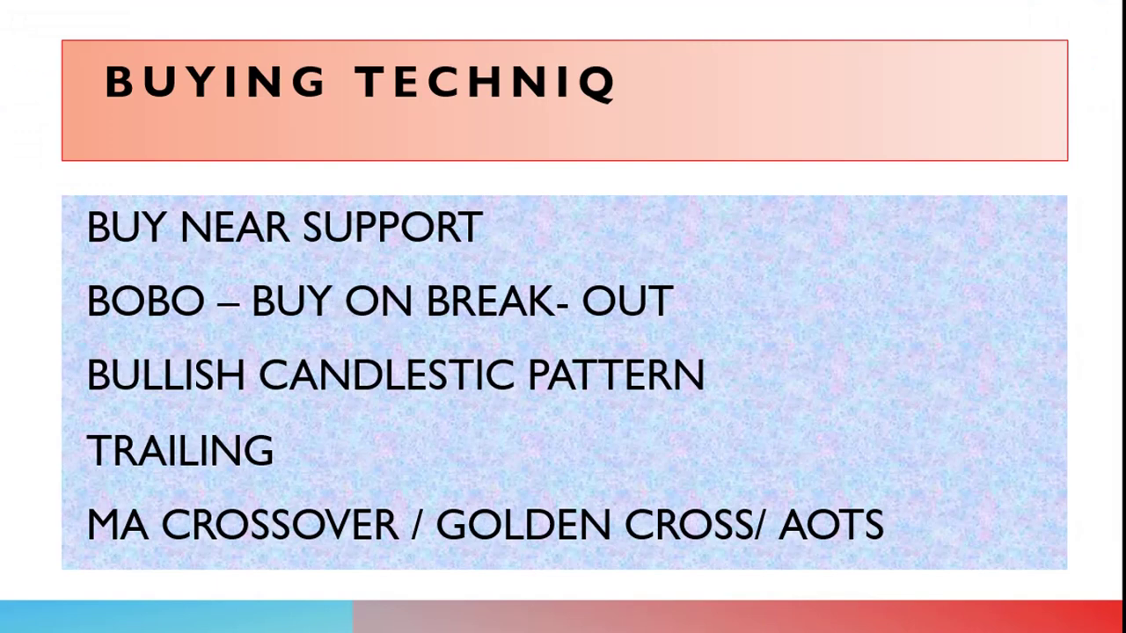
{"action": "mouse_move", "coordinate": [807, 632]}
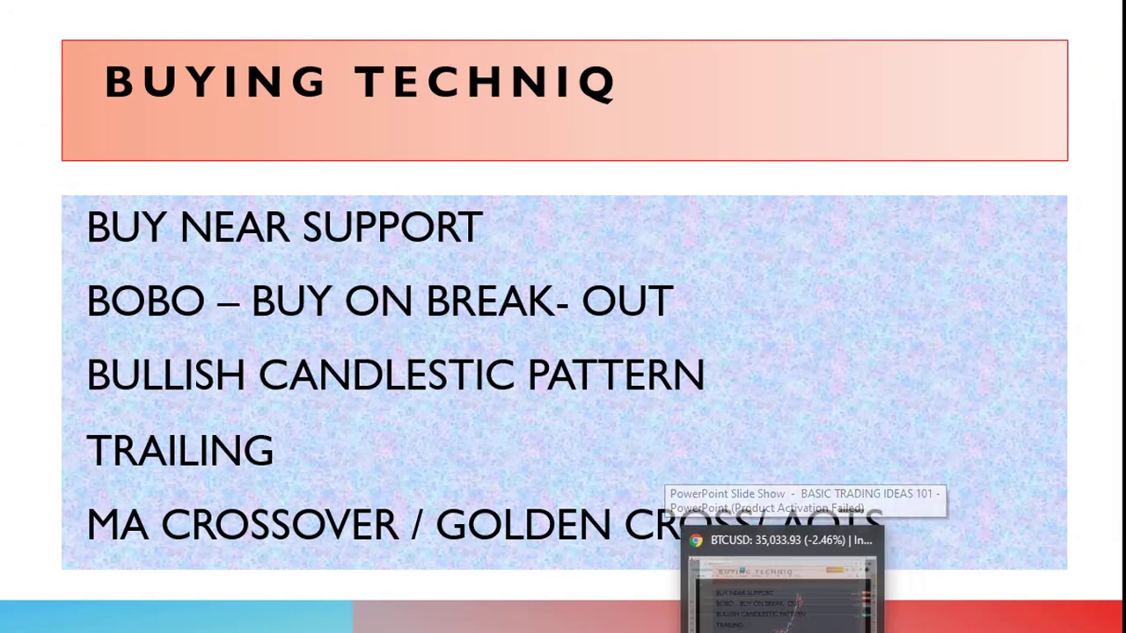
{"action": "left_click", "coordinate": [778, 632]}
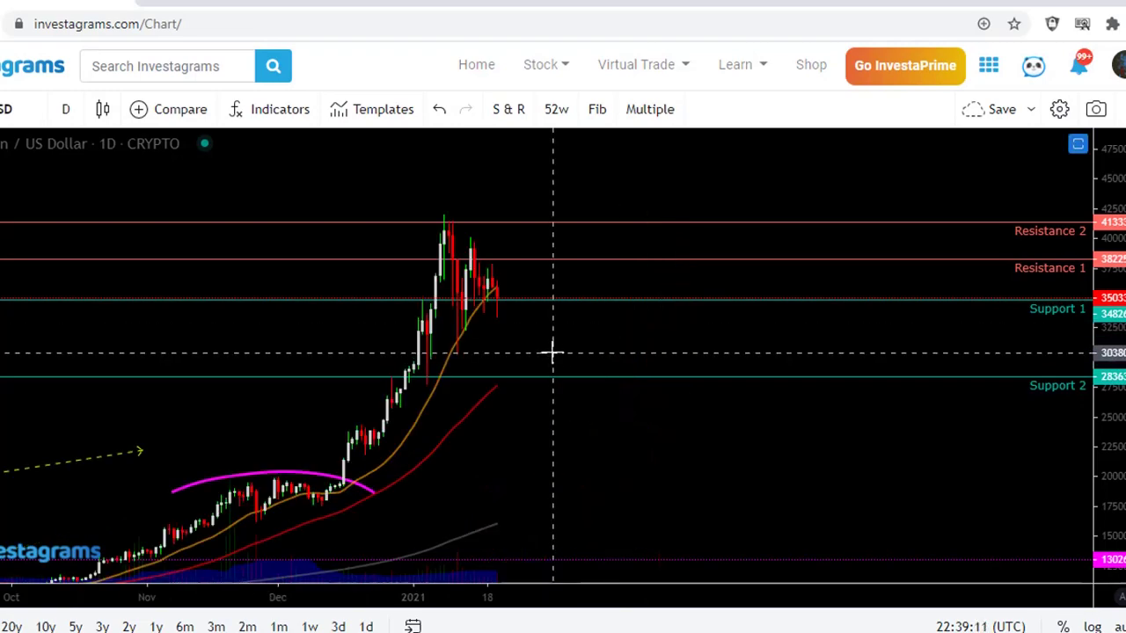
- Draw a rectangle around the sideways candles from 16 to 25 December 2020, between about 22344 and 24333
{"action": "left_click_drag", "start_coordinate": [553, 352], "coordinate": [885, 372]}
{"action": "scroll", "coordinate": [877, 421], "scroll_direction": "up", "scroll_amount": 2}
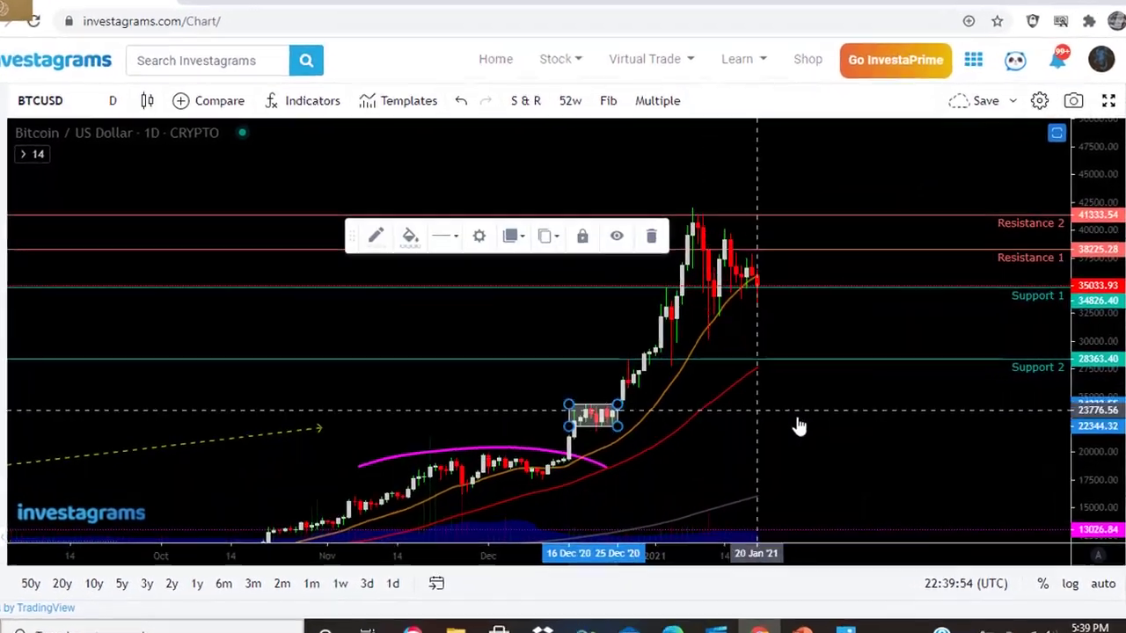
{"action": "left_click", "coordinate": [807, 433]}
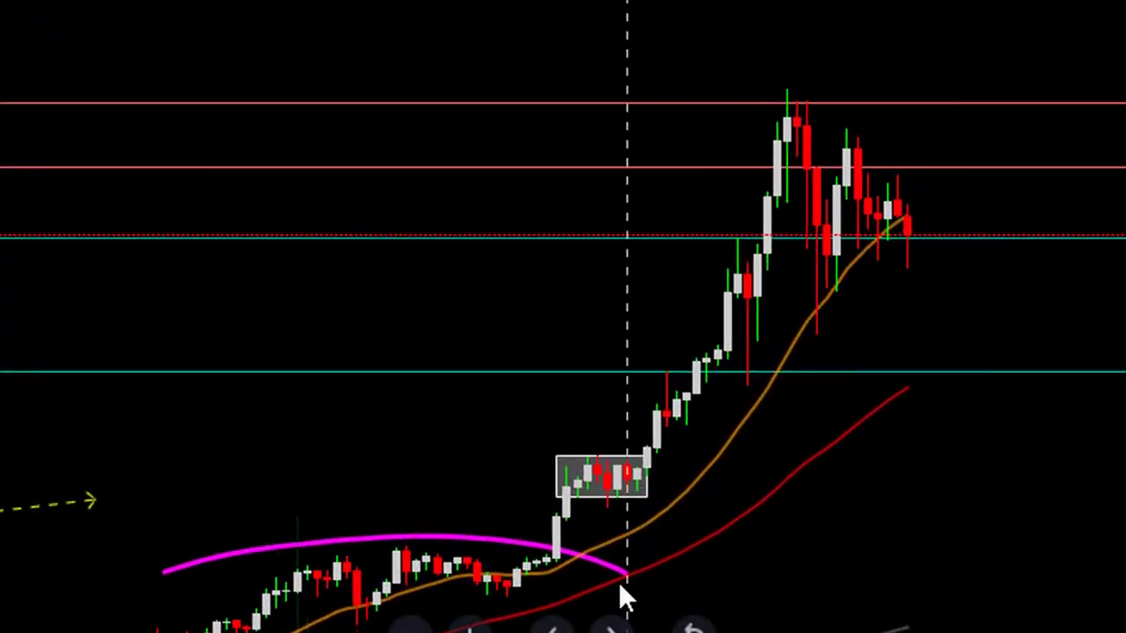
- Extend the December rectangle's lower edge down to about 21946, keeping its right edge at 25 December 2020
{"action": "left_click", "coordinate": [658, 450]}
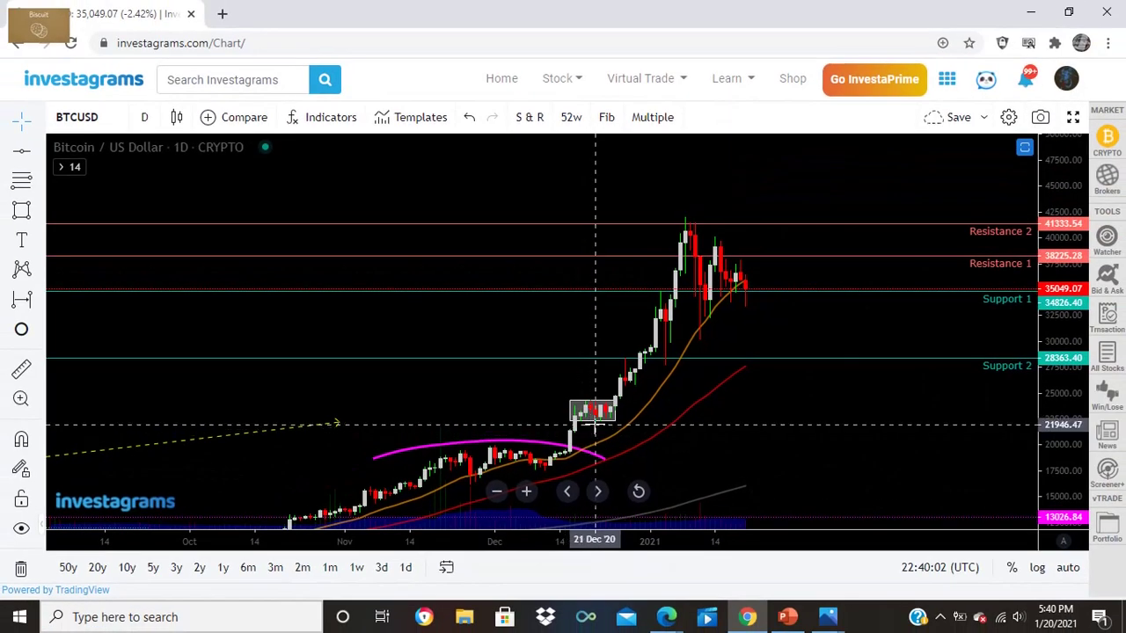
{"action": "left_click", "coordinate": [641, 494]}
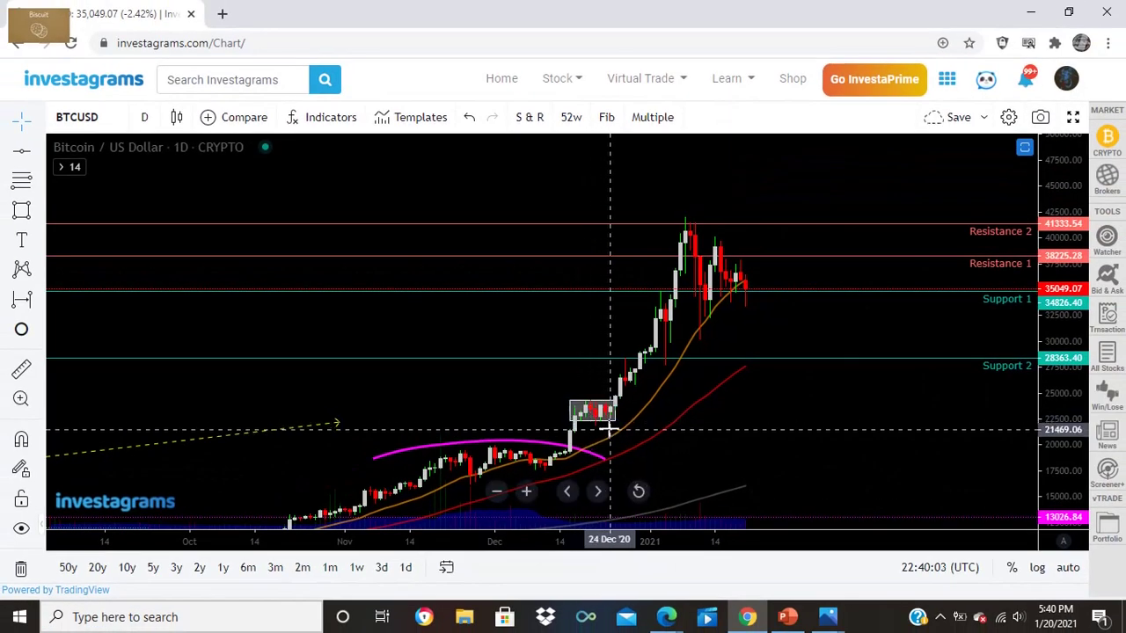
{"action": "left_click", "coordinate": [615, 422]}
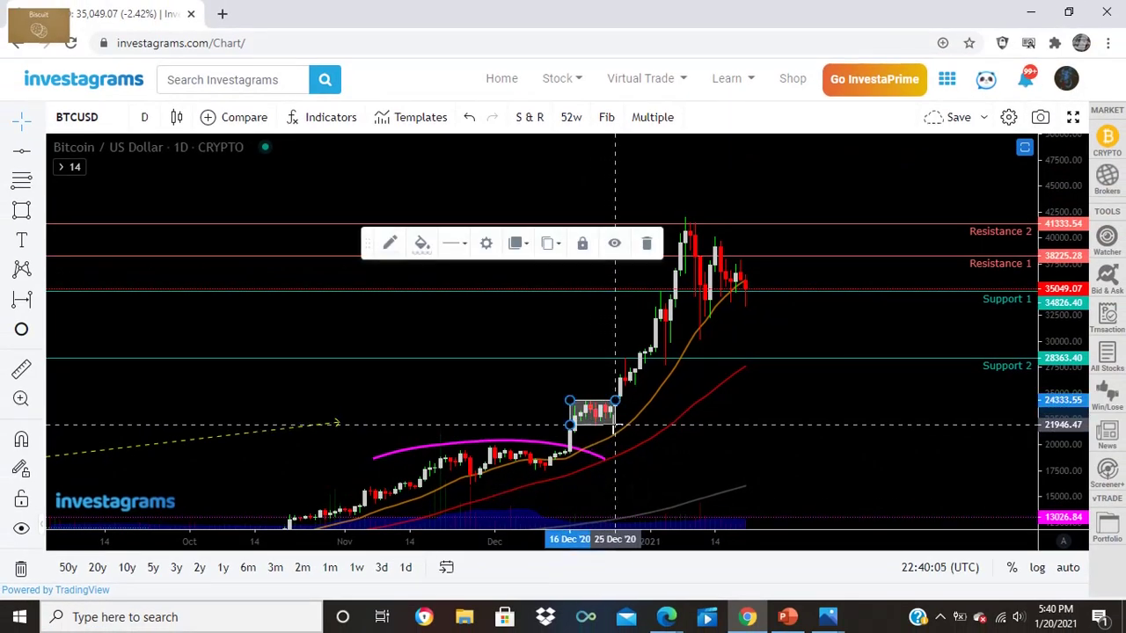
{"action": "left_click", "coordinate": [857, 444]}
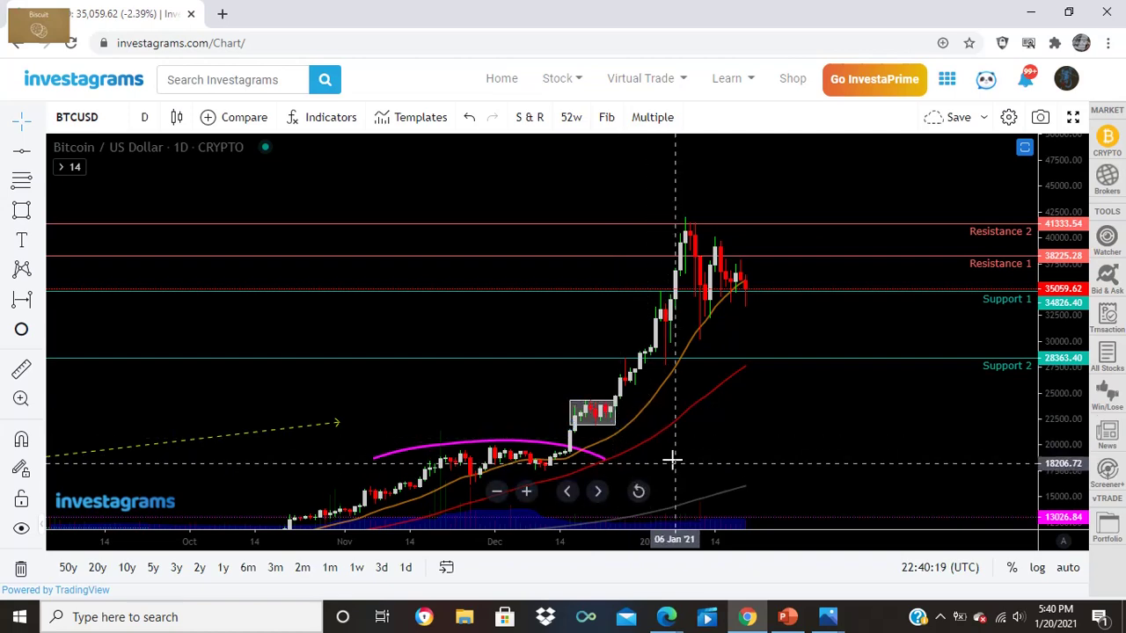
- Bring the rise from July 2020 to January 2021 into view on the chart, consulting the Buying Techniq slide in PowerPoint
{"action": "scroll", "coordinate": [674, 453], "scroll_direction": "down", "scroll_amount": 2}
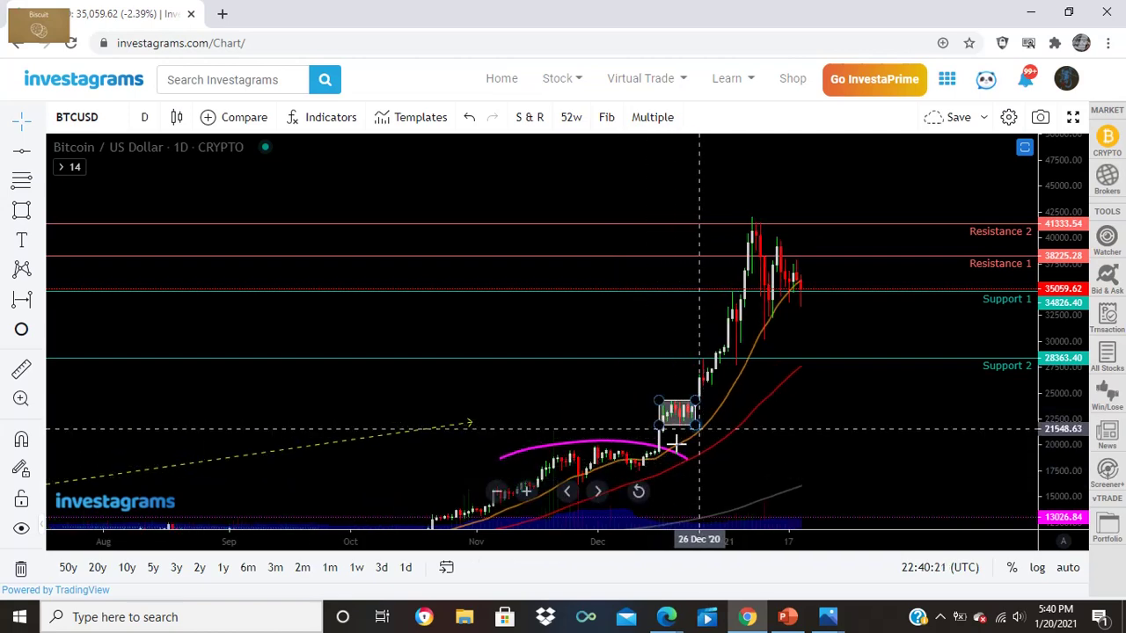
{"action": "mouse_move", "coordinate": [1047, 319]}
{"action": "left_mouse_down"}
{"action": "mouse_move", "coordinate": [1075, 408]}
{"action": "mouse_move", "coordinate": [1053, 330]}
{"action": "left_mouse_up"}
{"action": "left_click_drag", "start_coordinate": [903, 374], "coordinate": [897, 363]}
{"action": "left_click", "coordinate": [788, 617]}
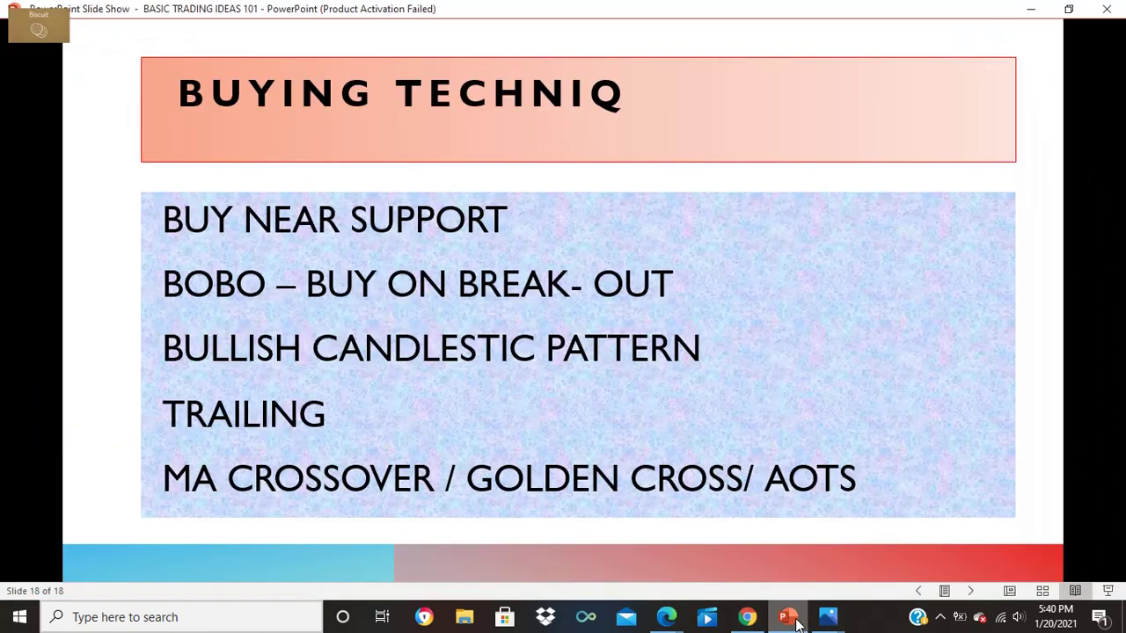
{"action": "left_click", "coordinate": [790, 619]}
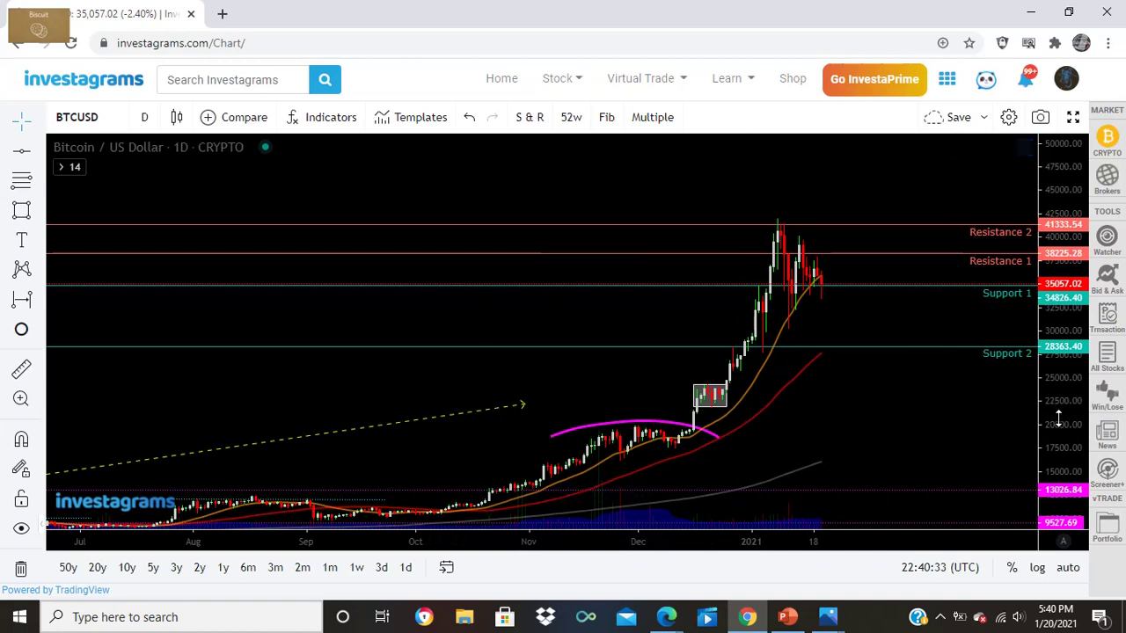
{"action": "left_click_drag", "start_coordinate": [938, 431], "coordinate": [947, 344]}
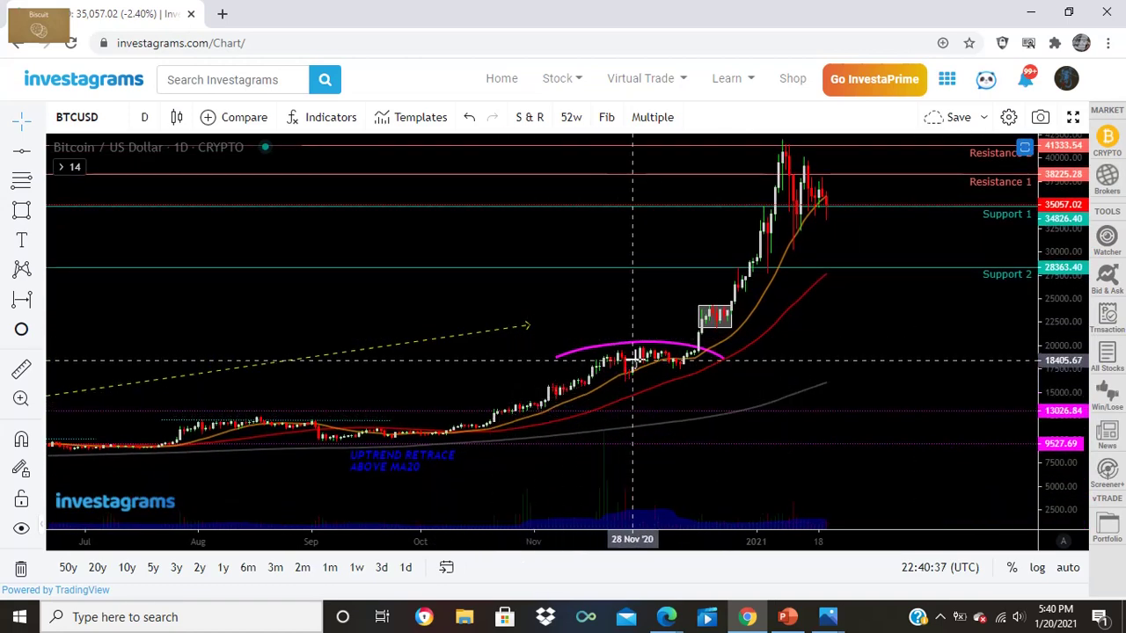
{"action": "left_click_drag", "start_coordinate": [667, 354], "coordinate": [677, 359]}
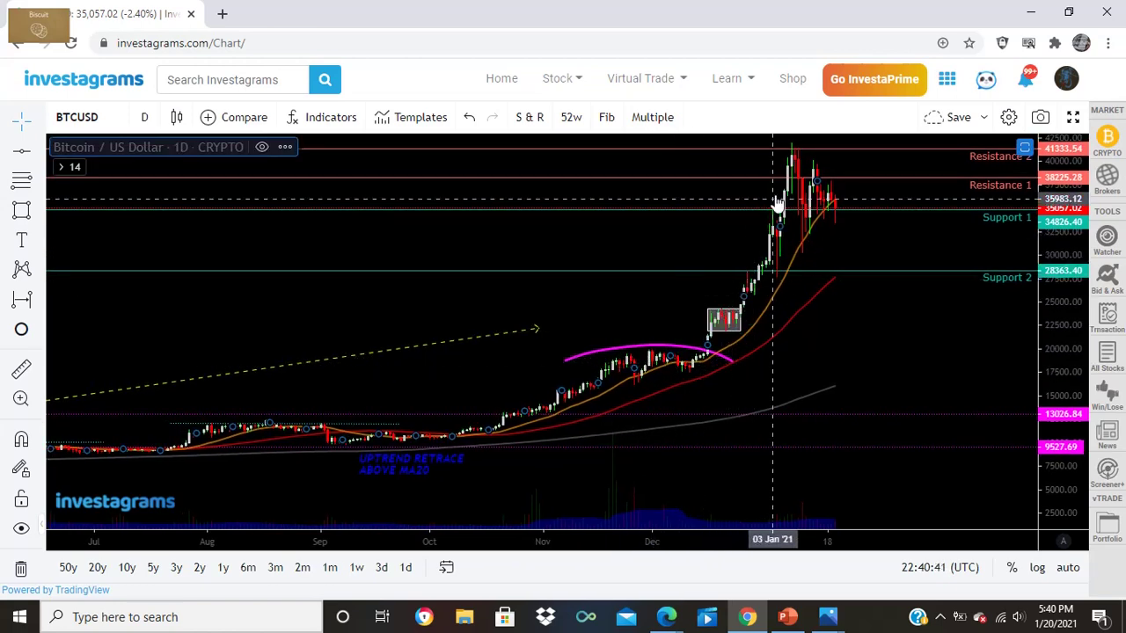
- Compare the Buying Techniq slide in PowerPoint with the boxed December range and the support levels on the chart
{"action": "left_click", "coordinate": [788, 620]}
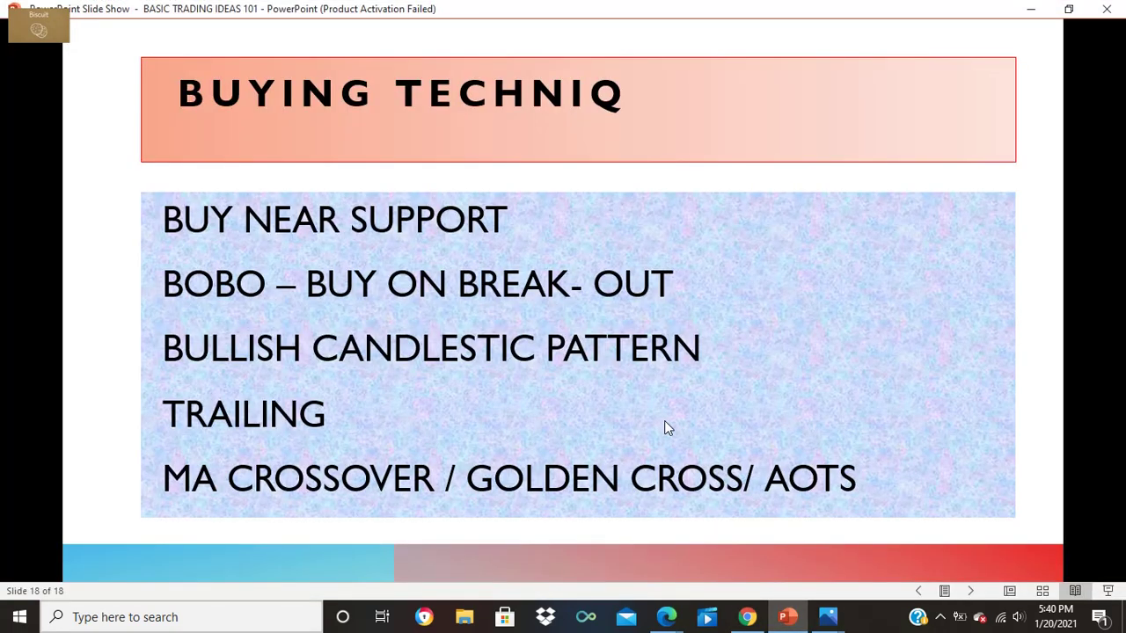
{"action": "left_click", "coordinate": [789, 622]}
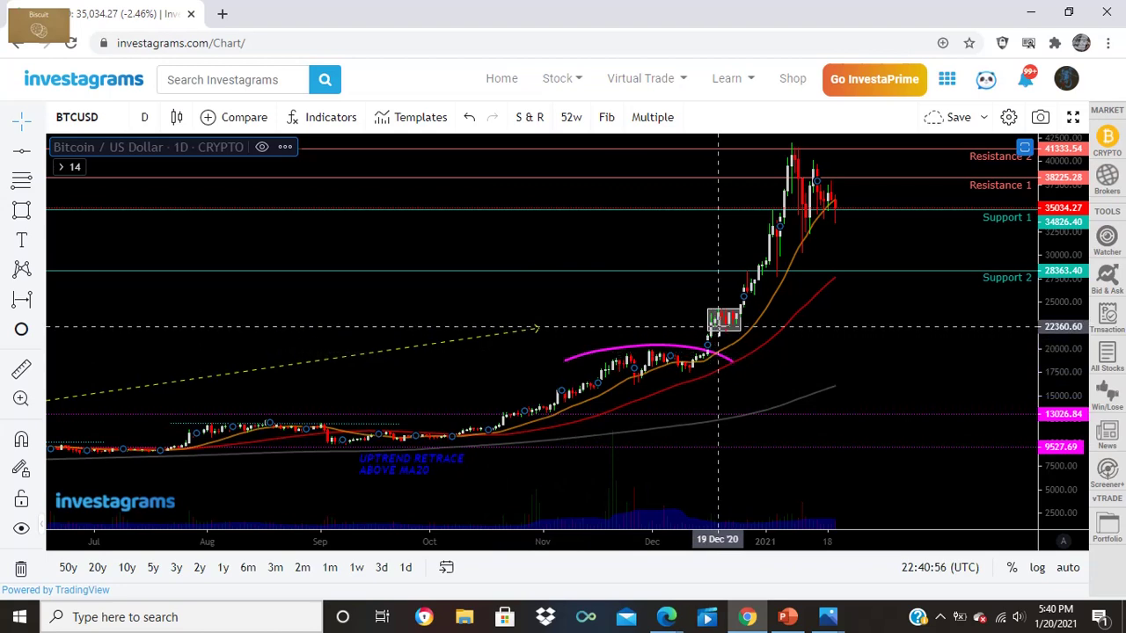
{"action": "left_click", "coordinate": [786, 618]}
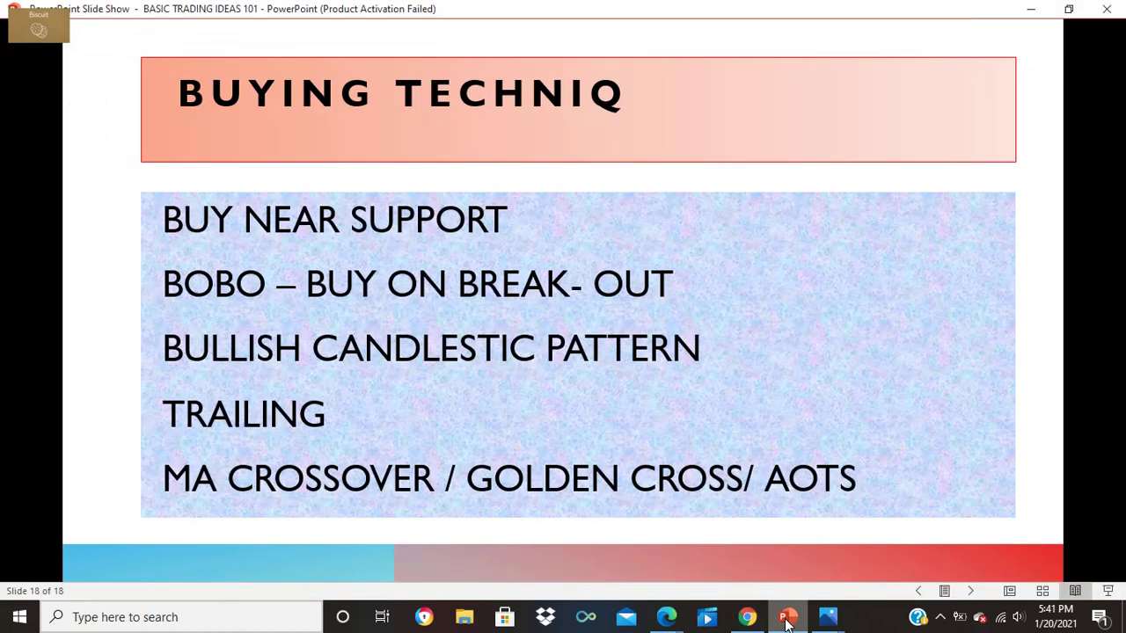
{"action": "left_click", "coordinate": [787, 619]}
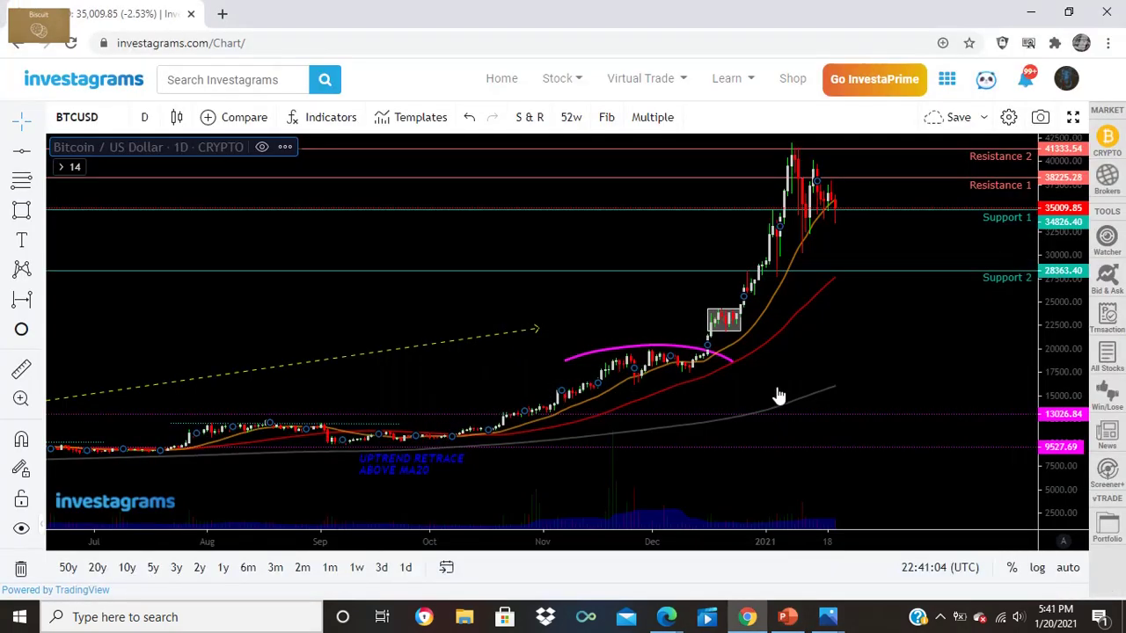
{"action": "left_click", "coordinate": [743, 318]}
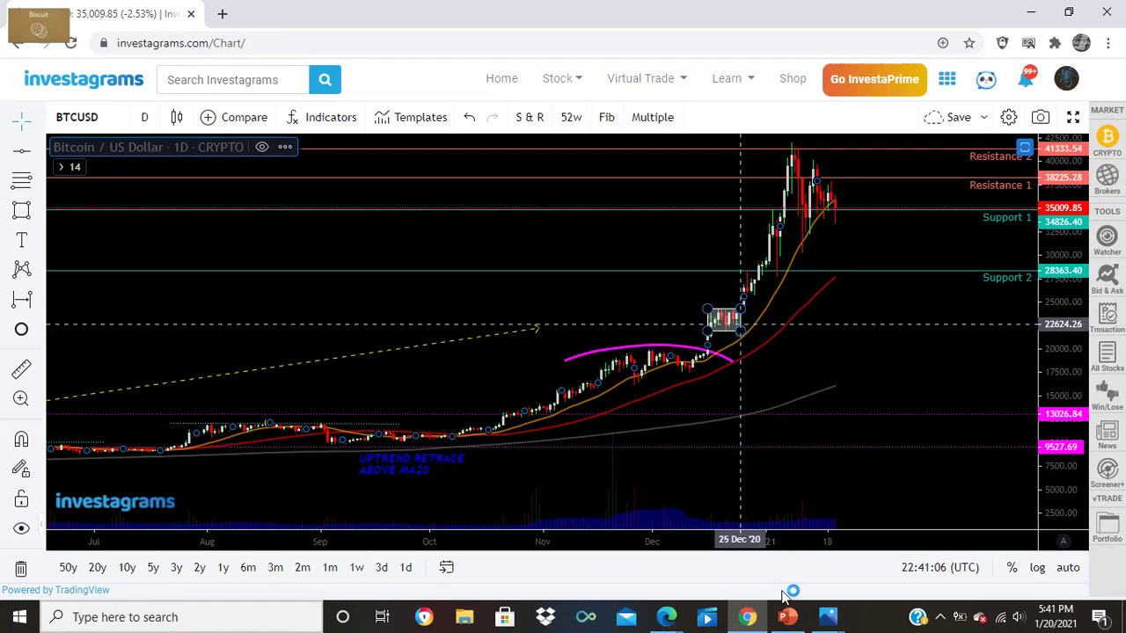
{"action": "left_click", "coordinate": [788, 618]}
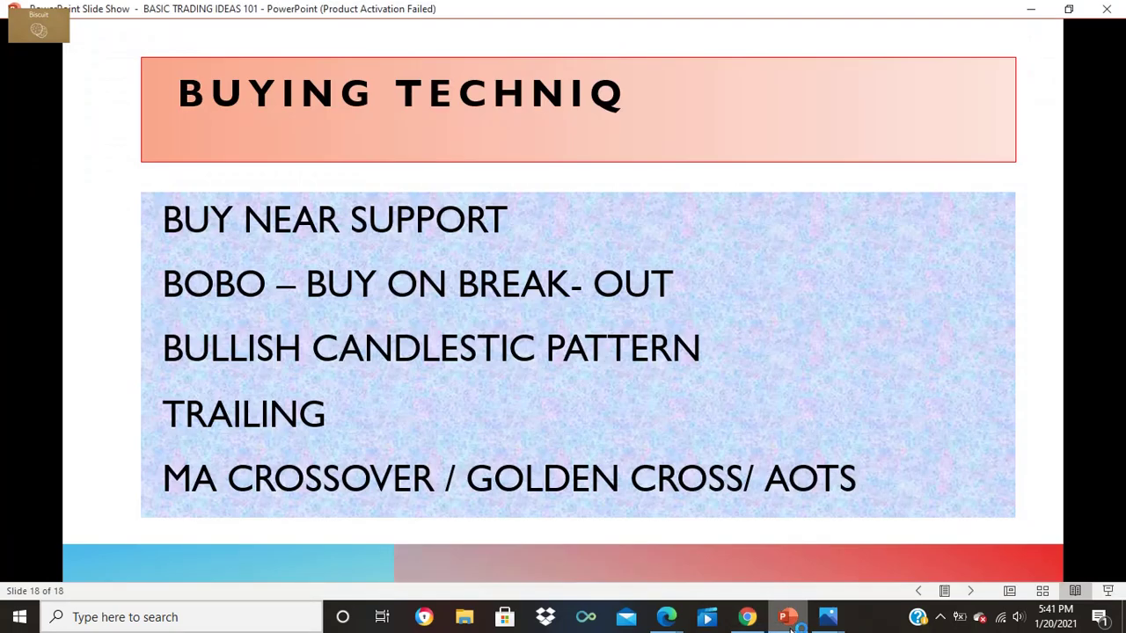
{"action": "left_click", "coordinate": [789, 625]}
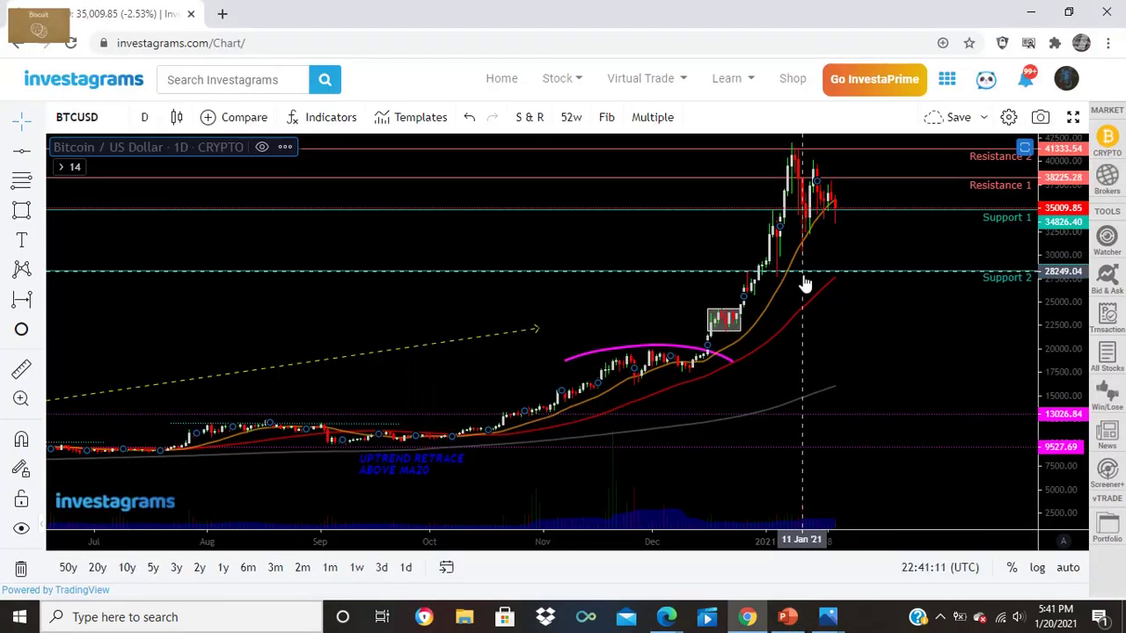